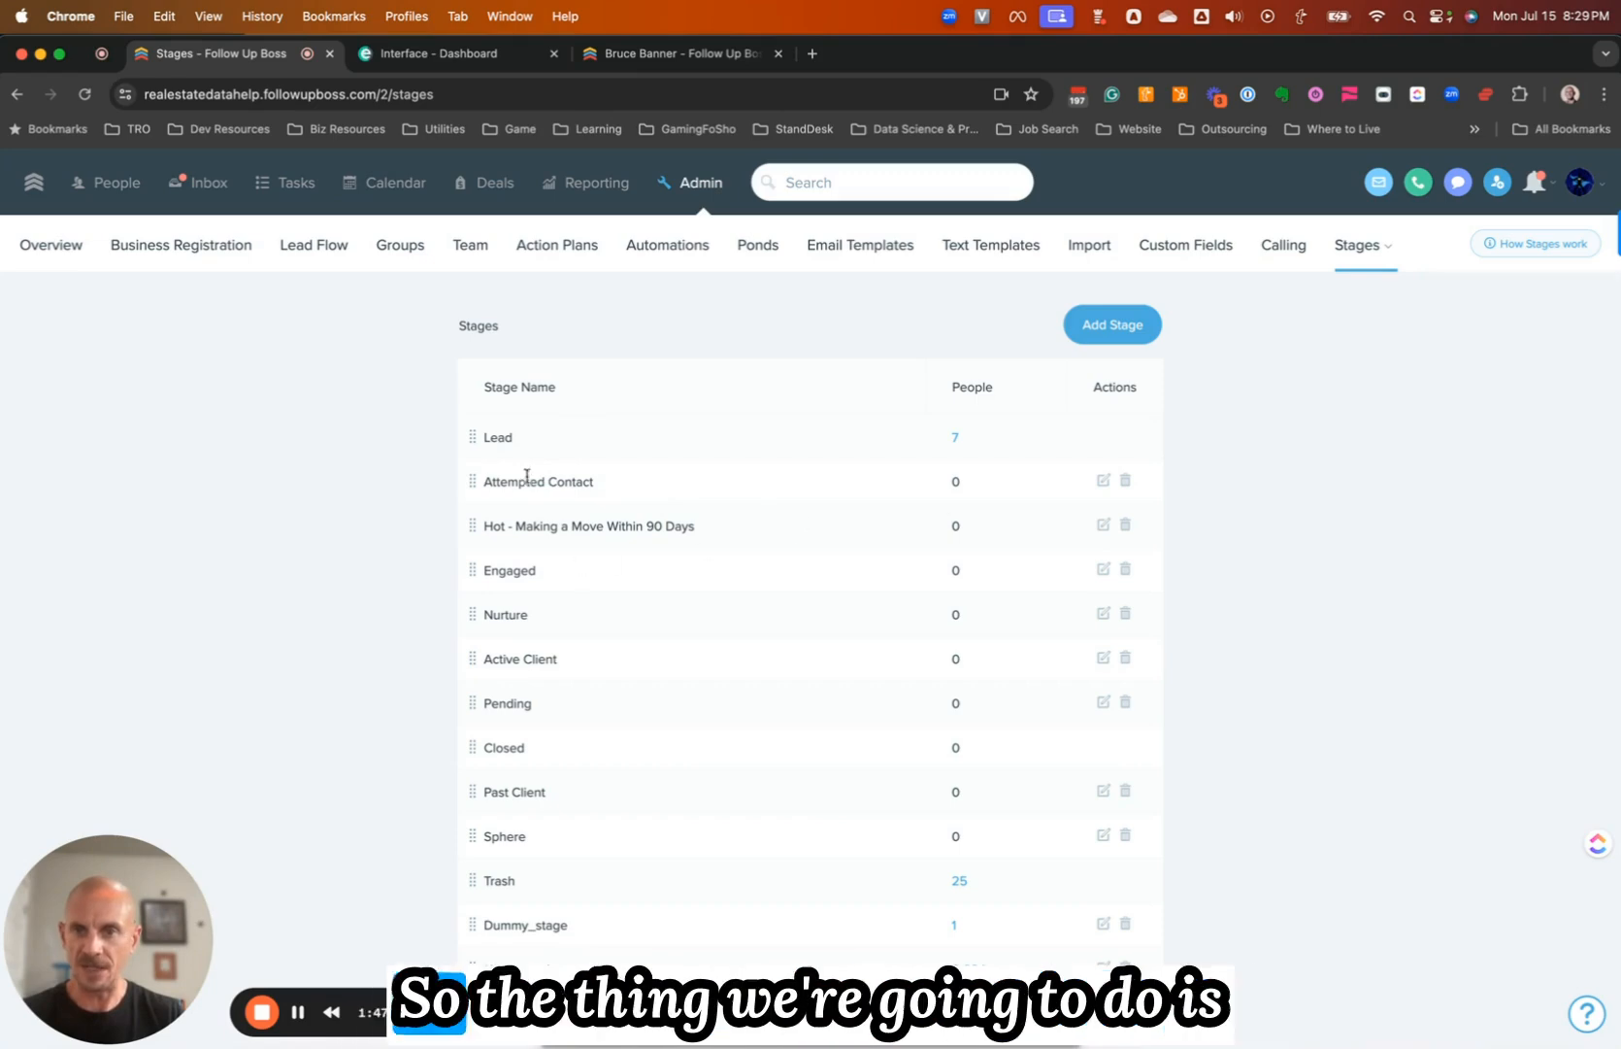
Create and save an action plan named "Auto Stage Update to Attempted Contact" whose step changes the stage to Attempted Contact
left_click(563, 249)
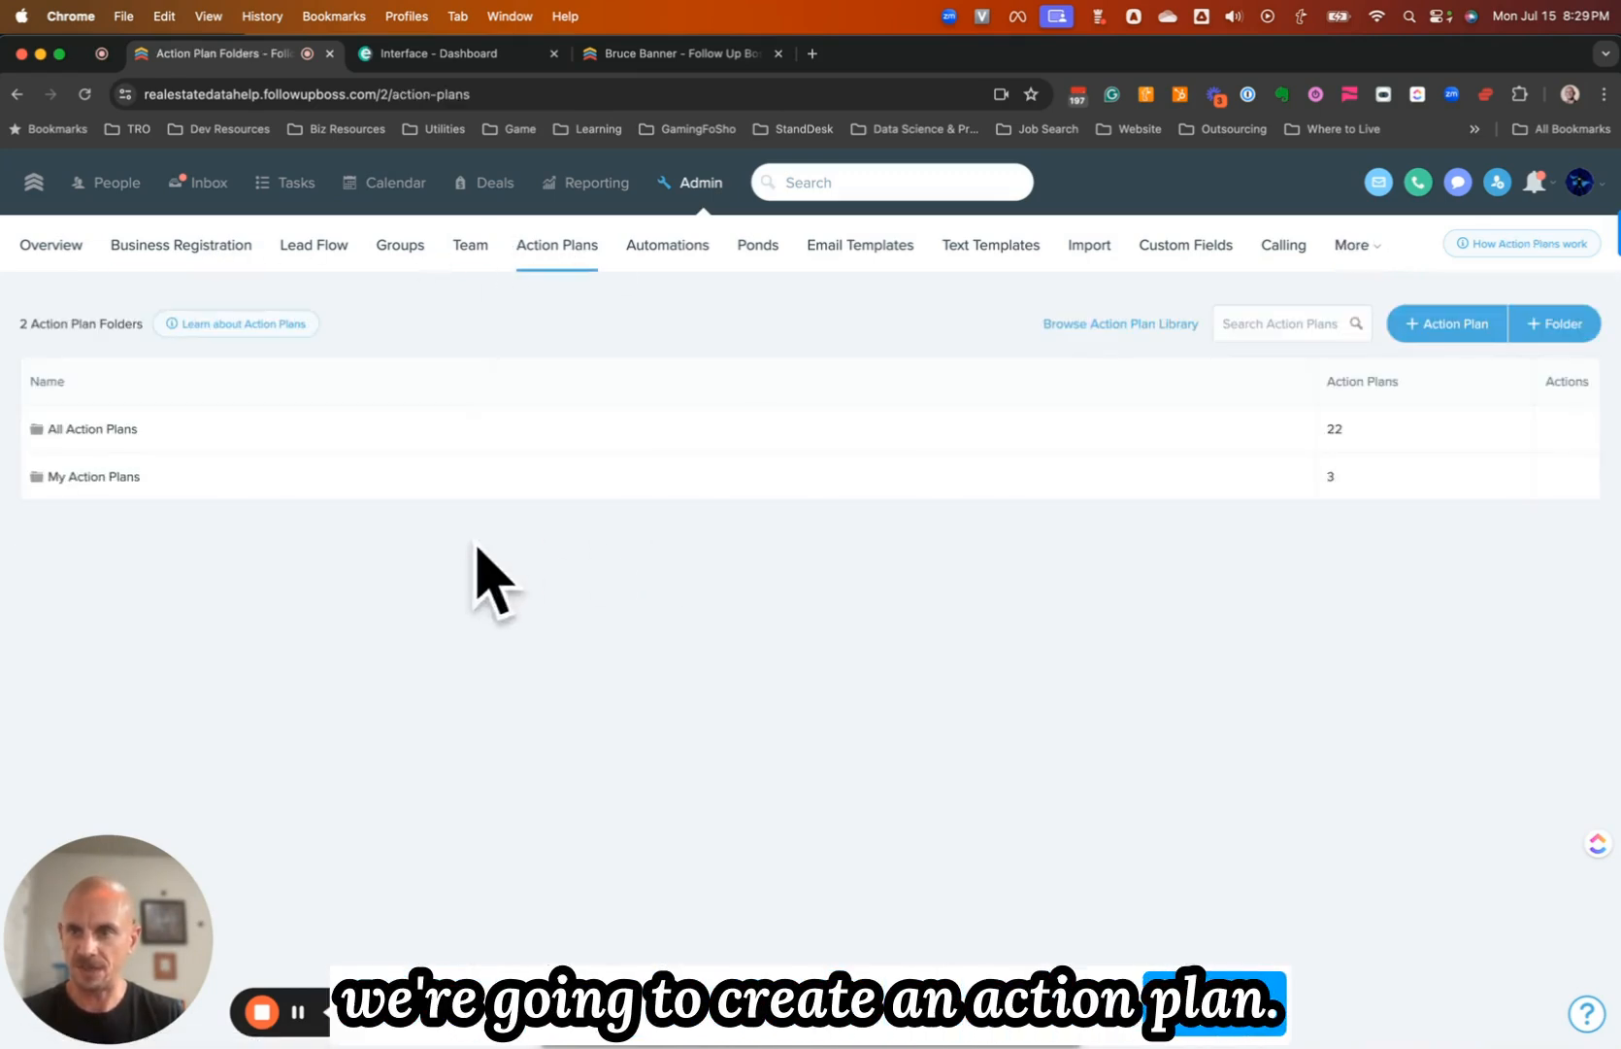
left_click(1445, 324)
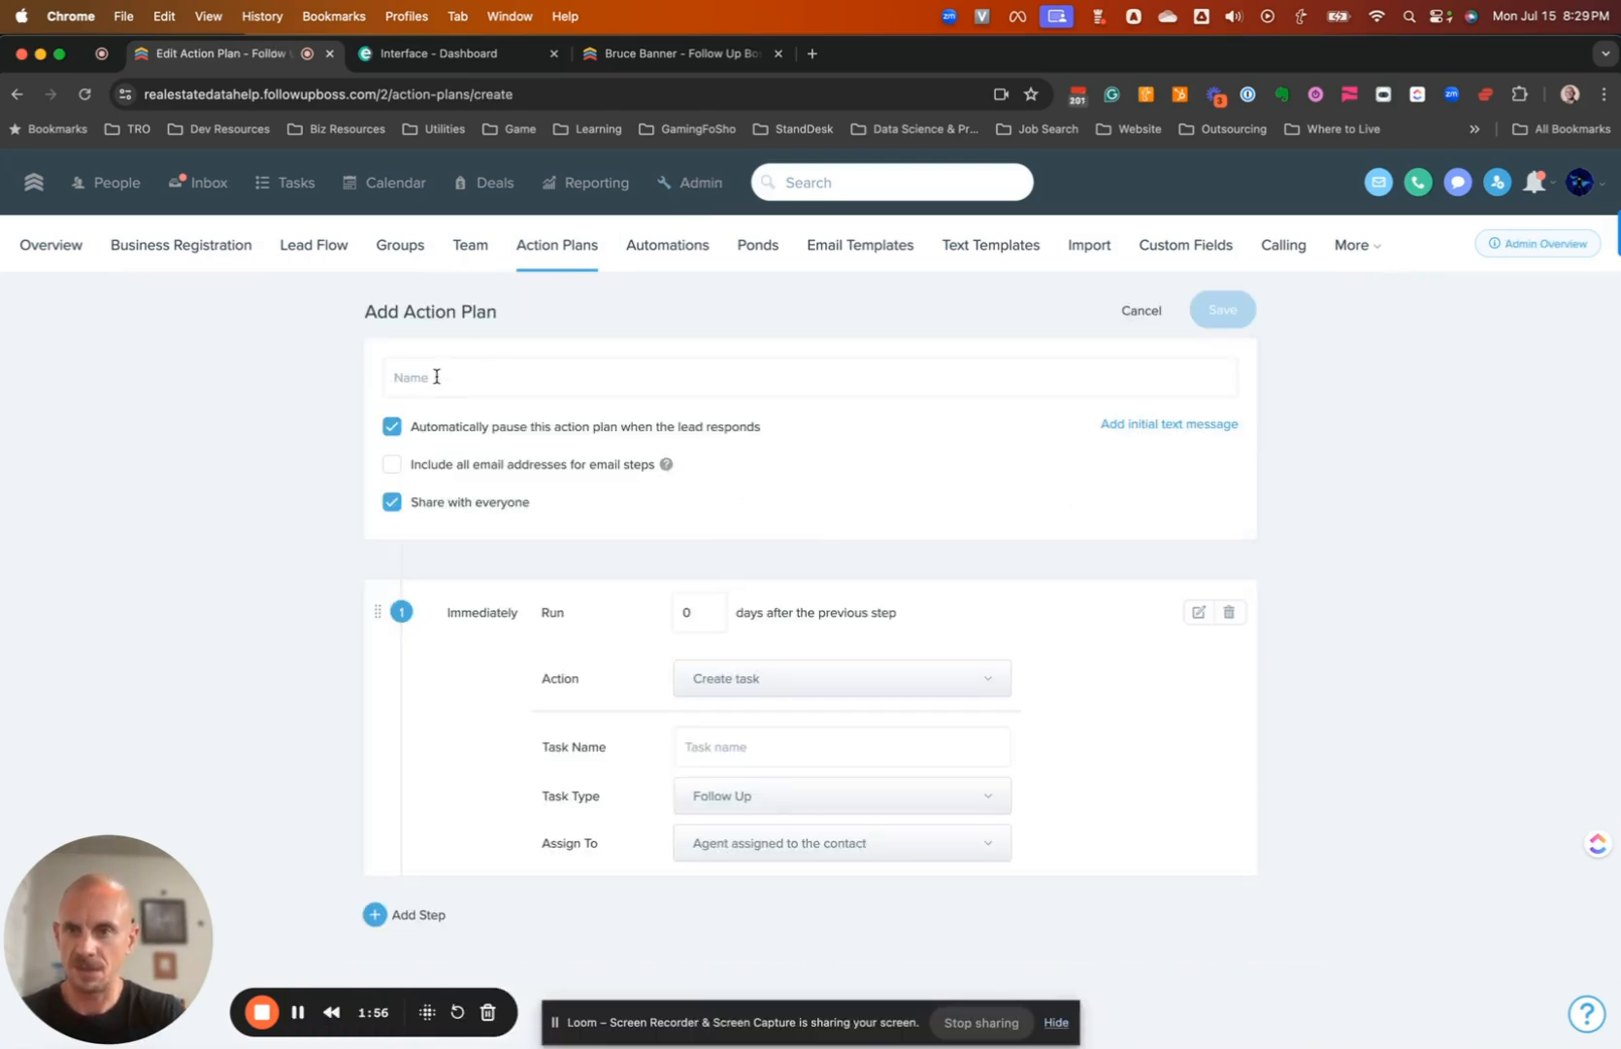
left_click(750, 683)
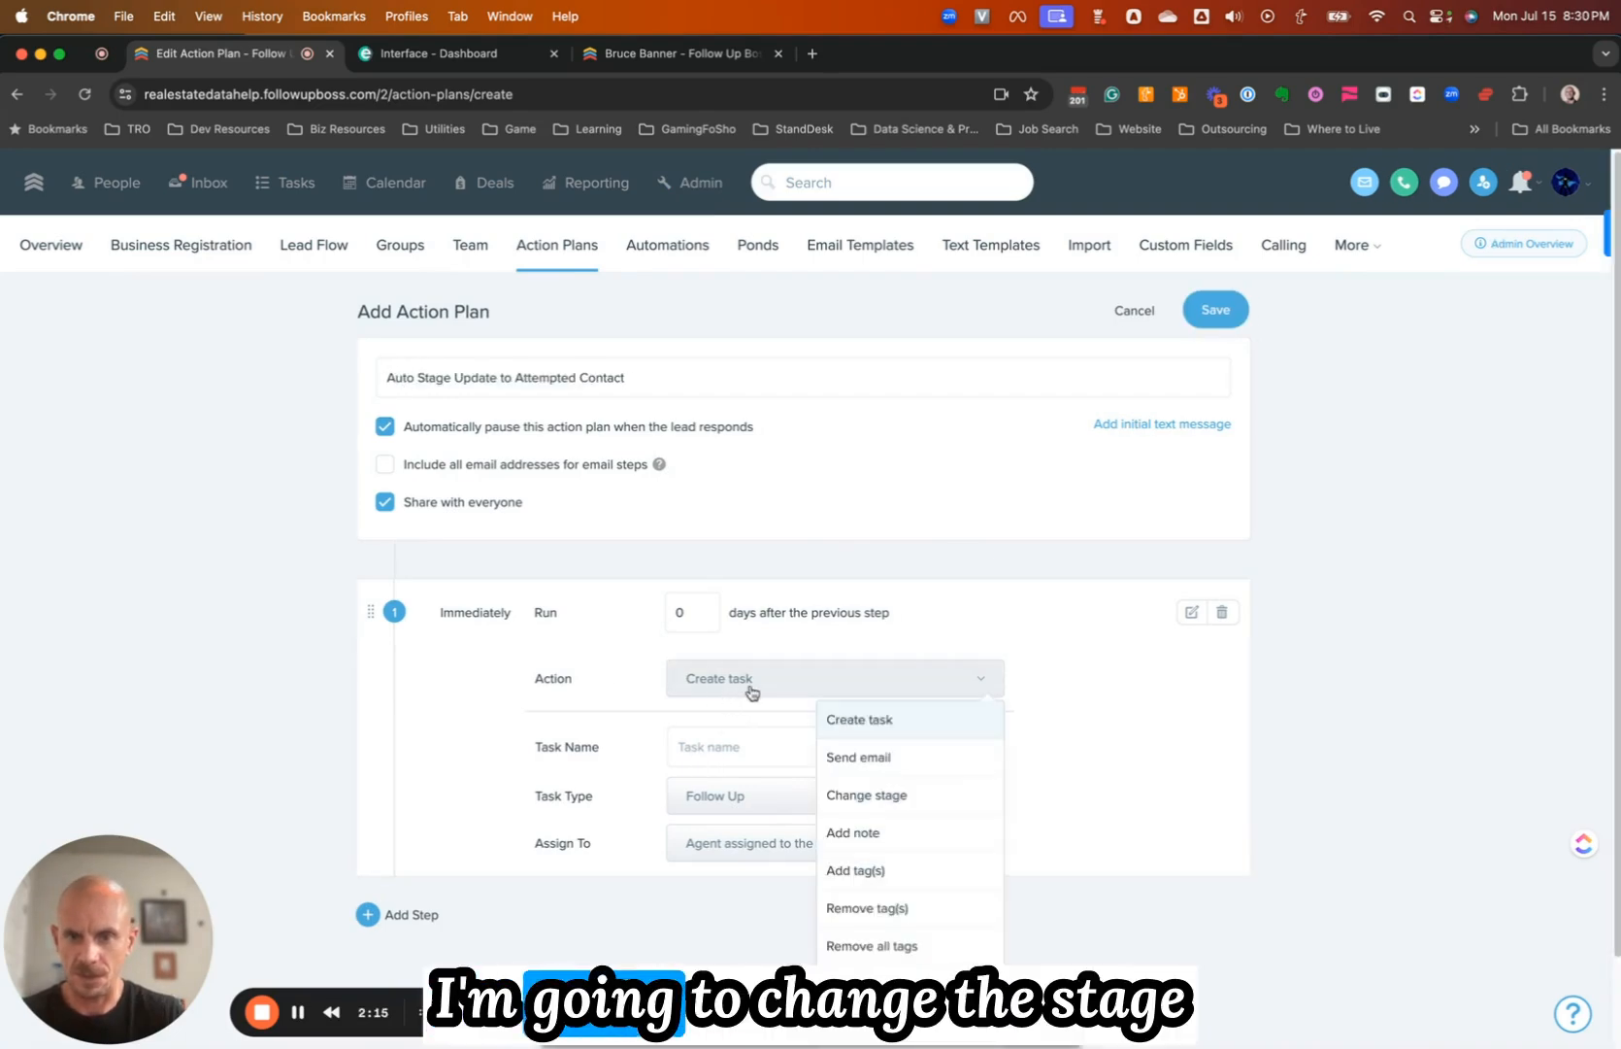
left_click(921, 794)
left_click(767, 752)
left_click(872, 820)
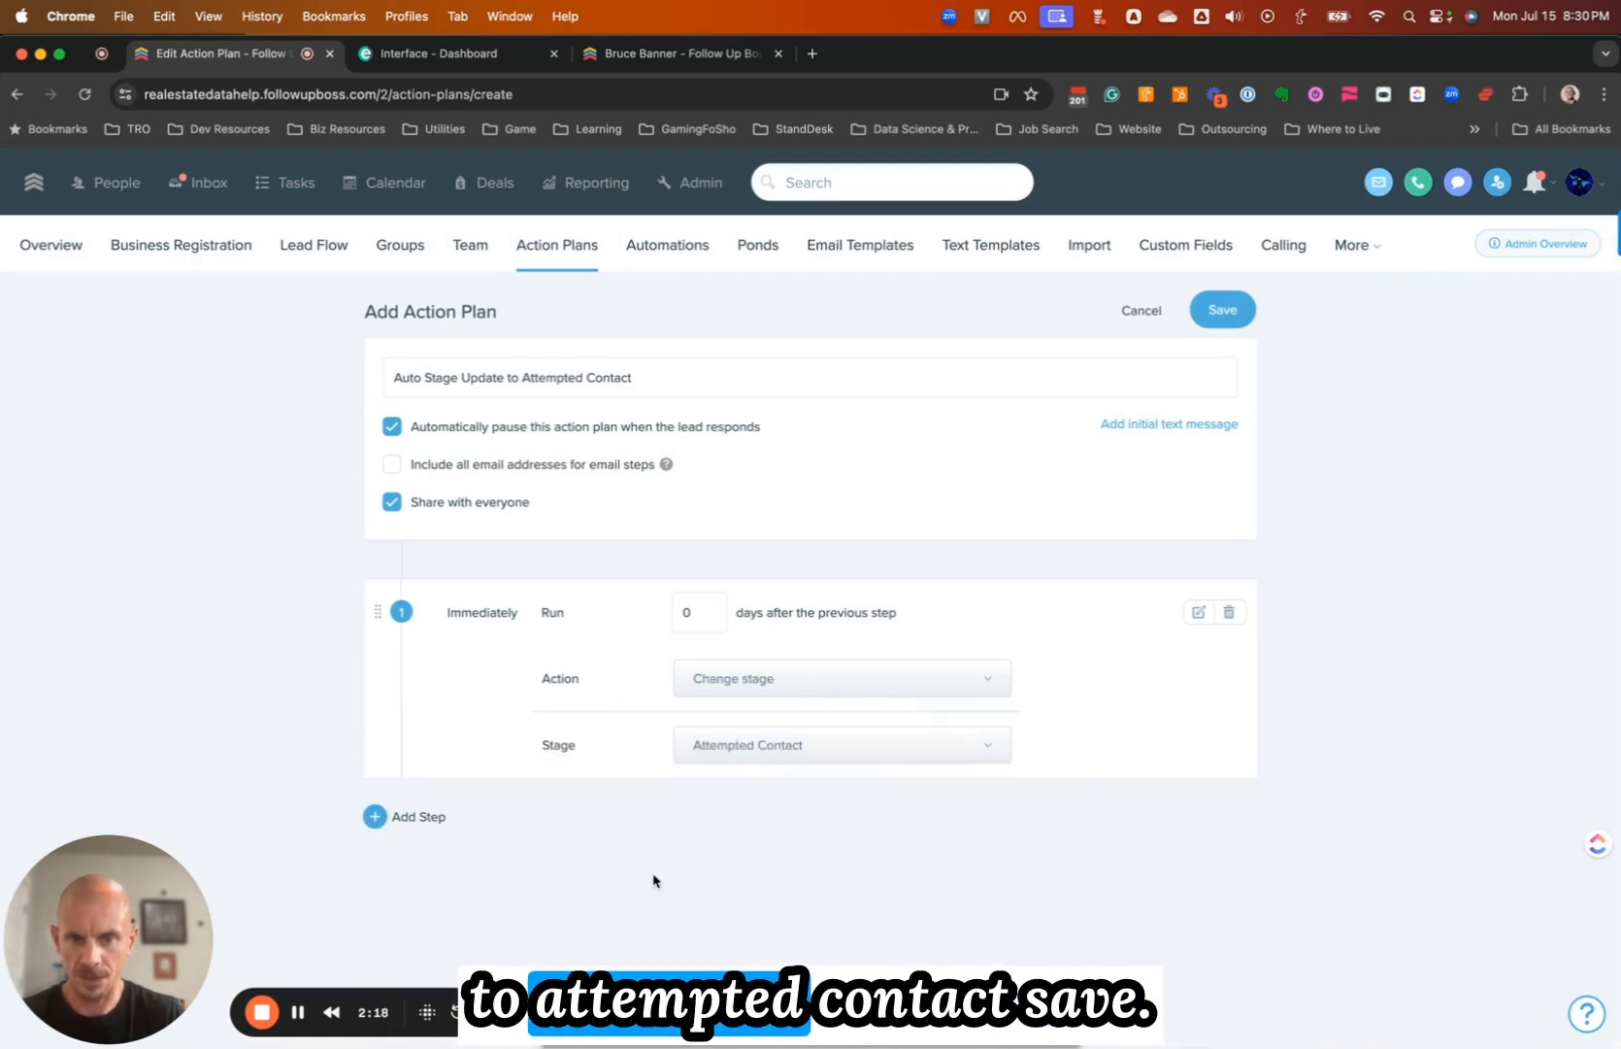
left_click(1223, 310)
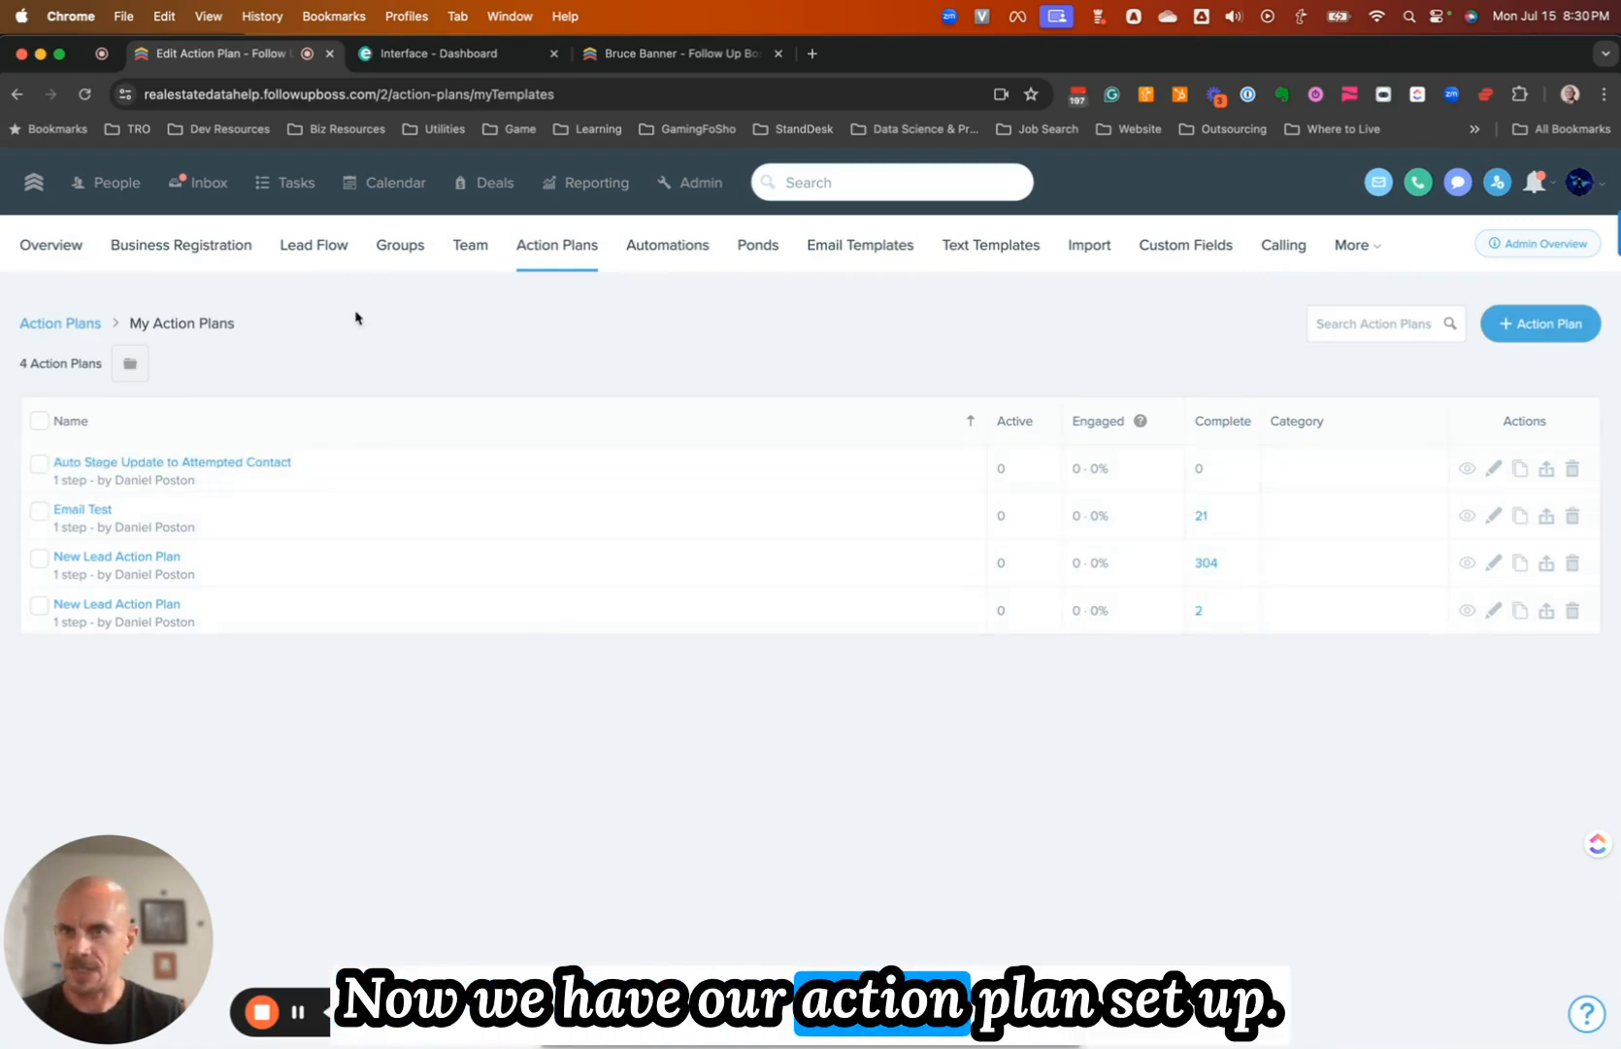
Switch to InterFace and start a new automation workflow titled "Call Updates Stage"
left_click(443, 52)
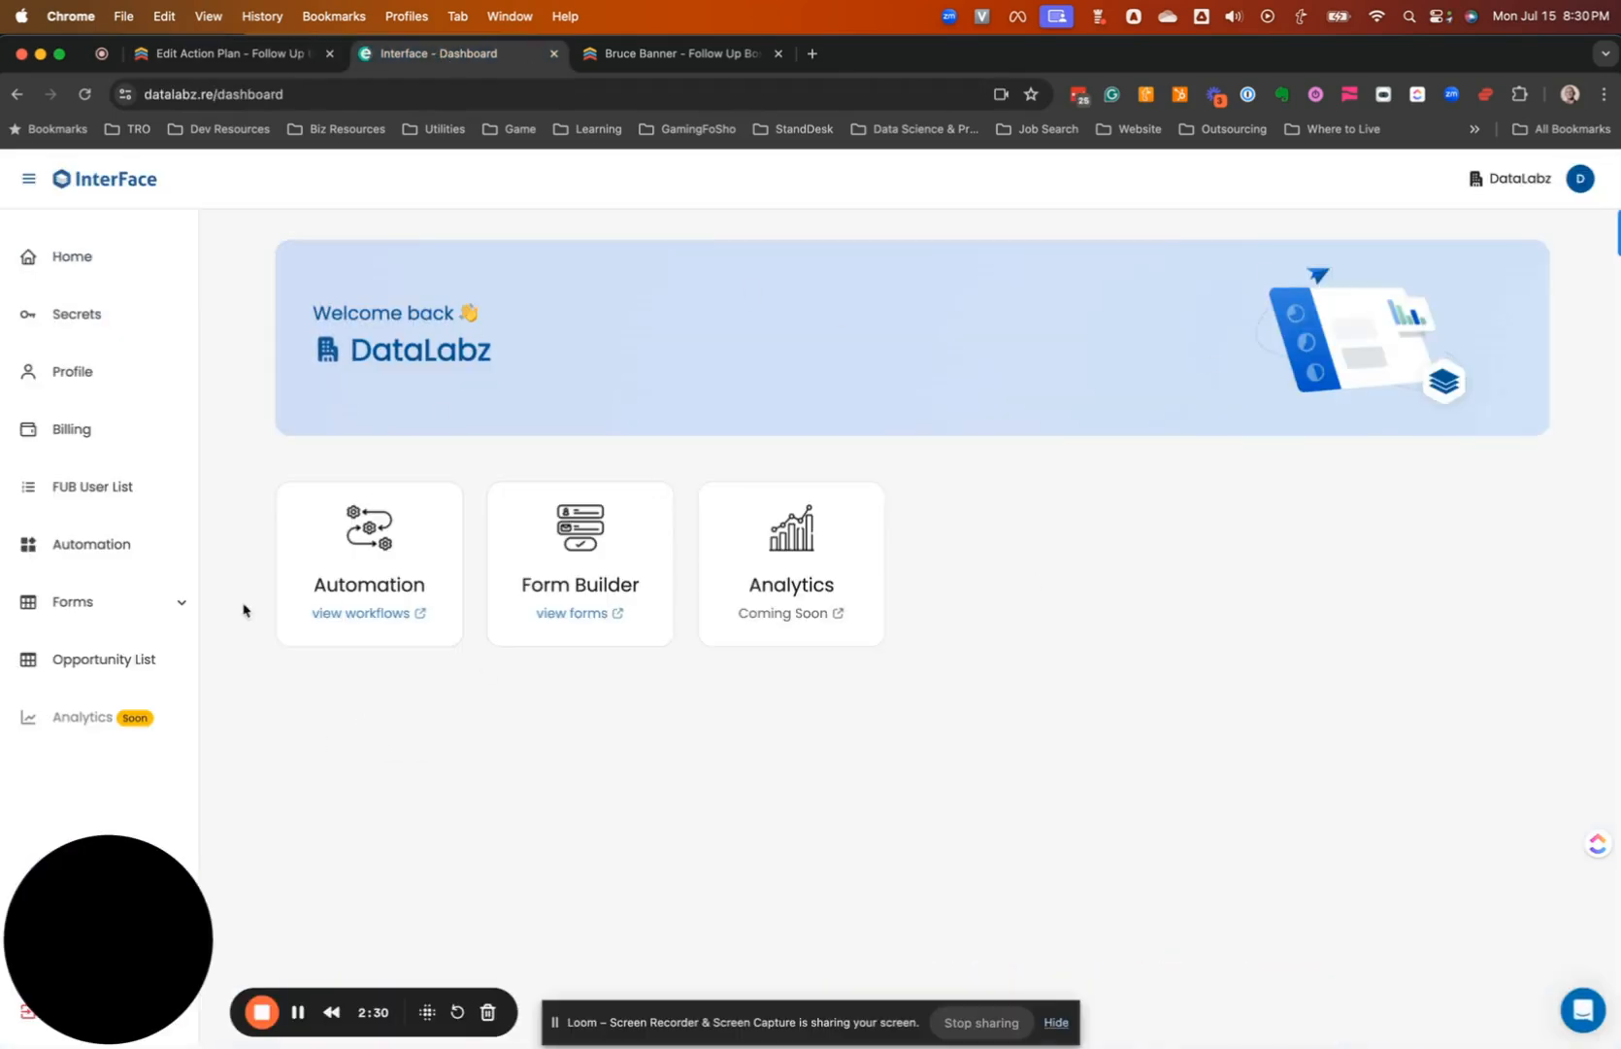
left_click(360, 619)
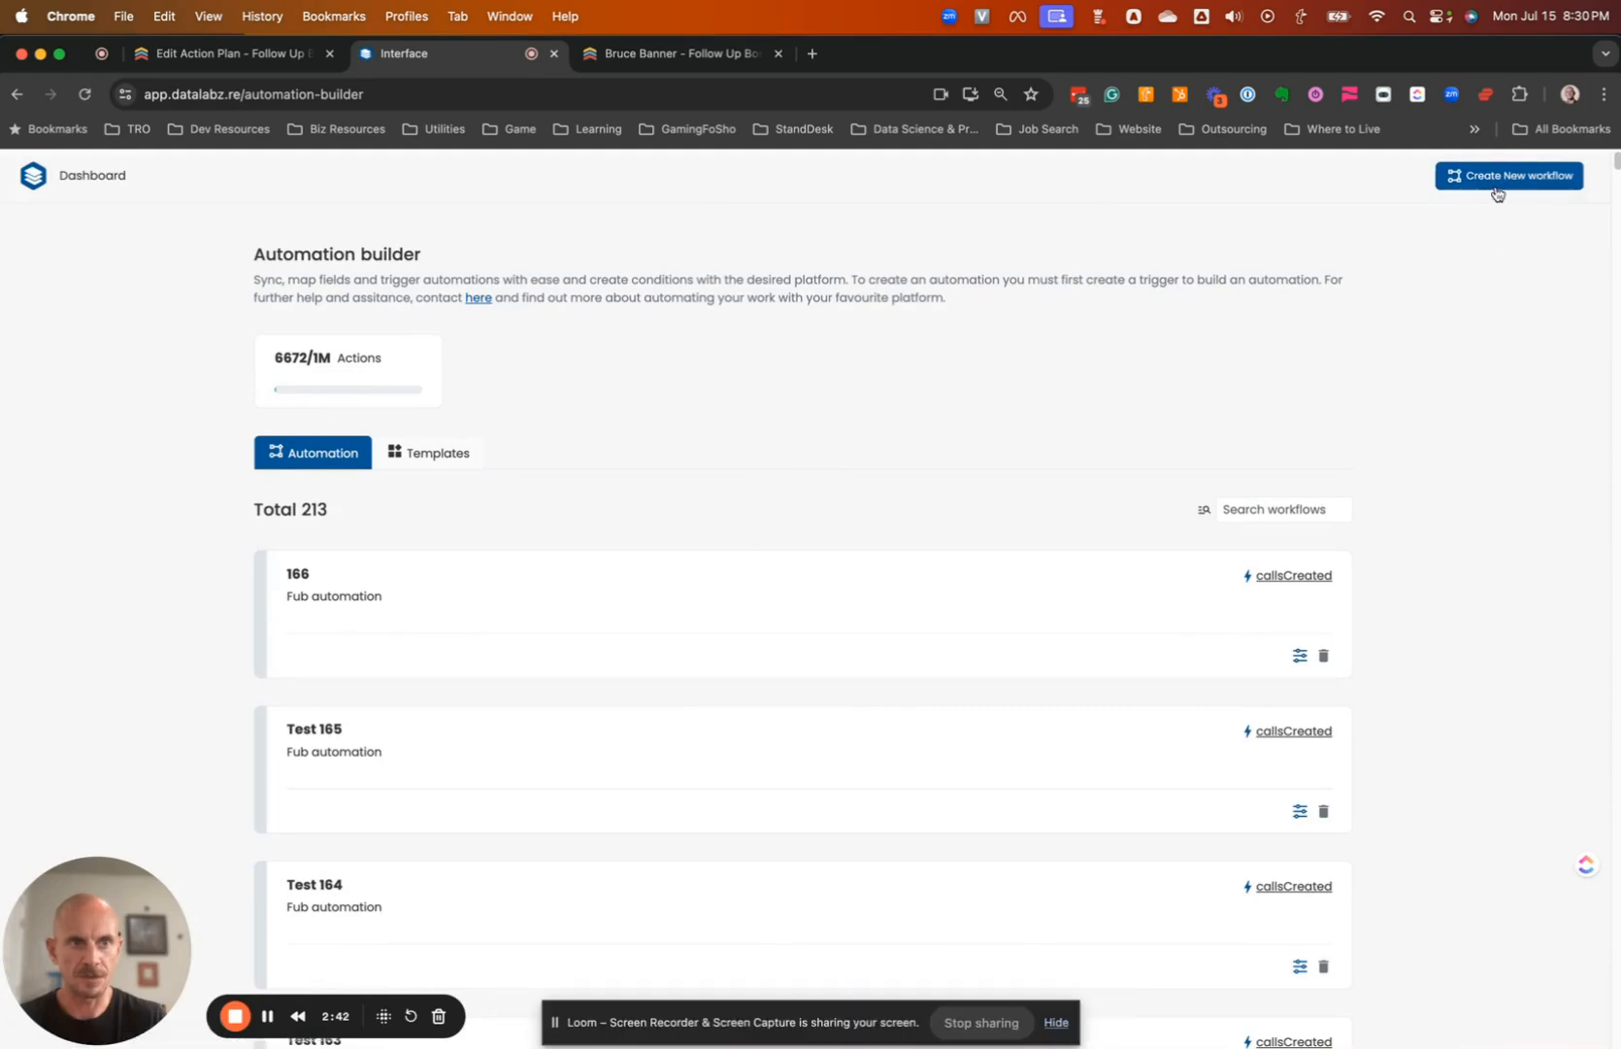
left_click(1502, 183)
left_click(636, 367)
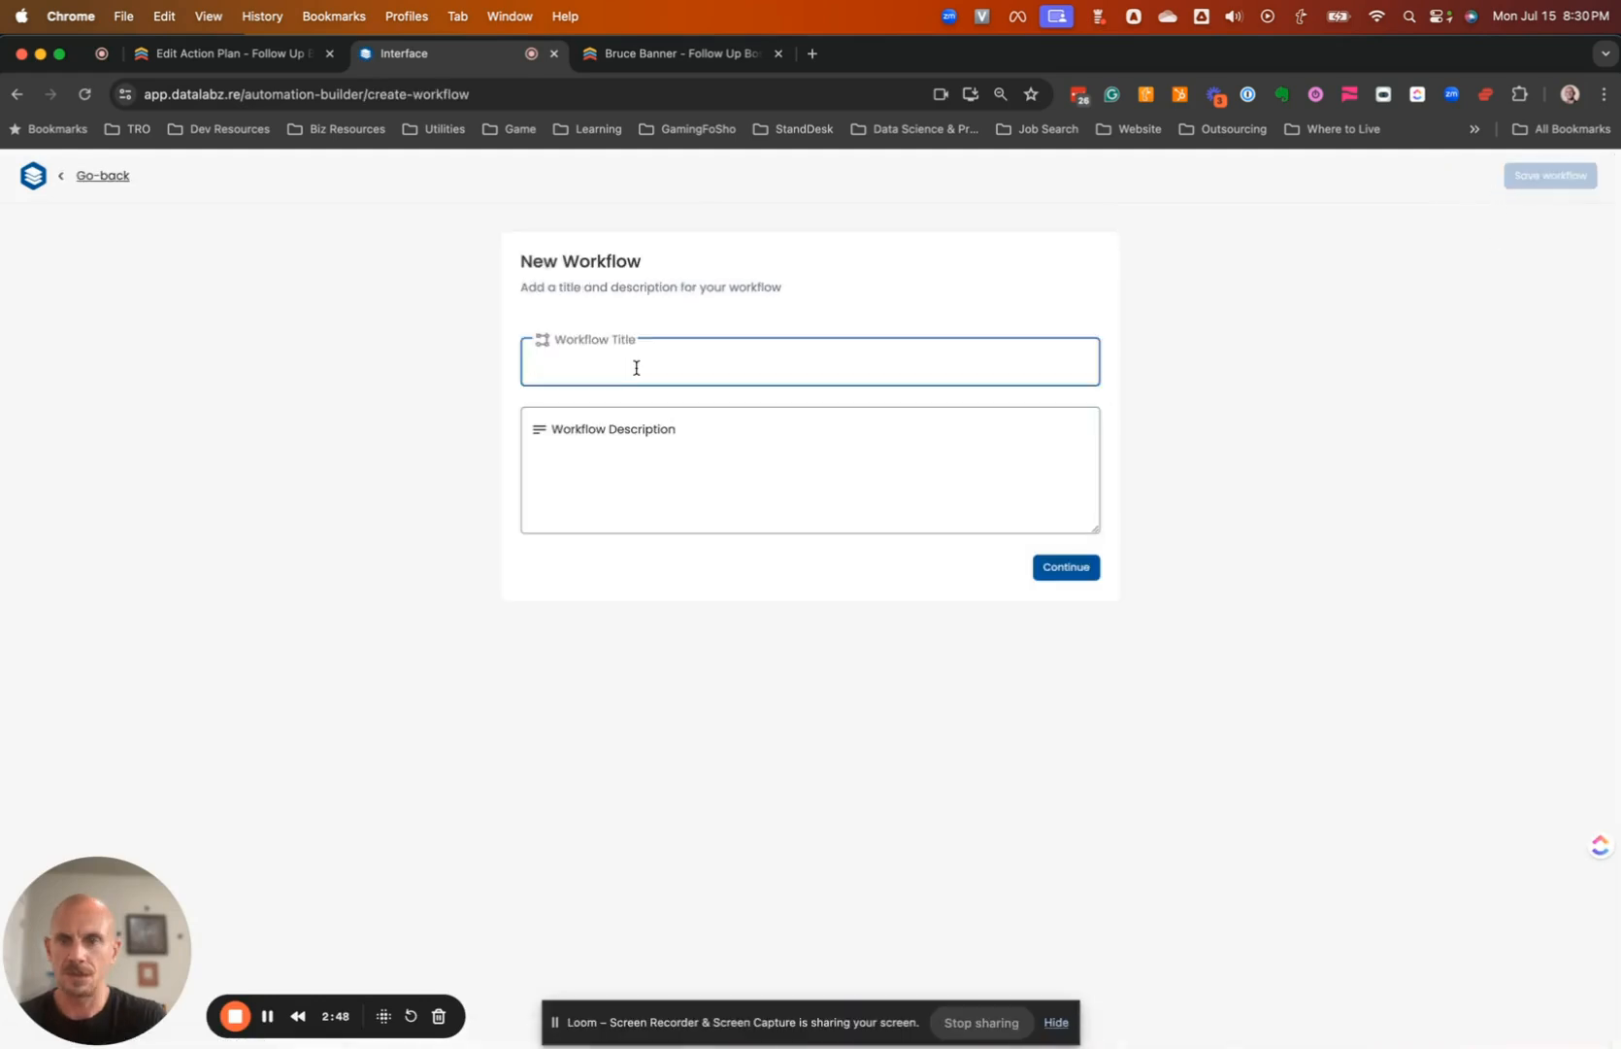
type("Call")
type("Updates Stage")
Describe the workflow as "Call with duration less than 2 minutes updates contact stage to Attempted Contact" and continue to its setup
left_click(582, 439)
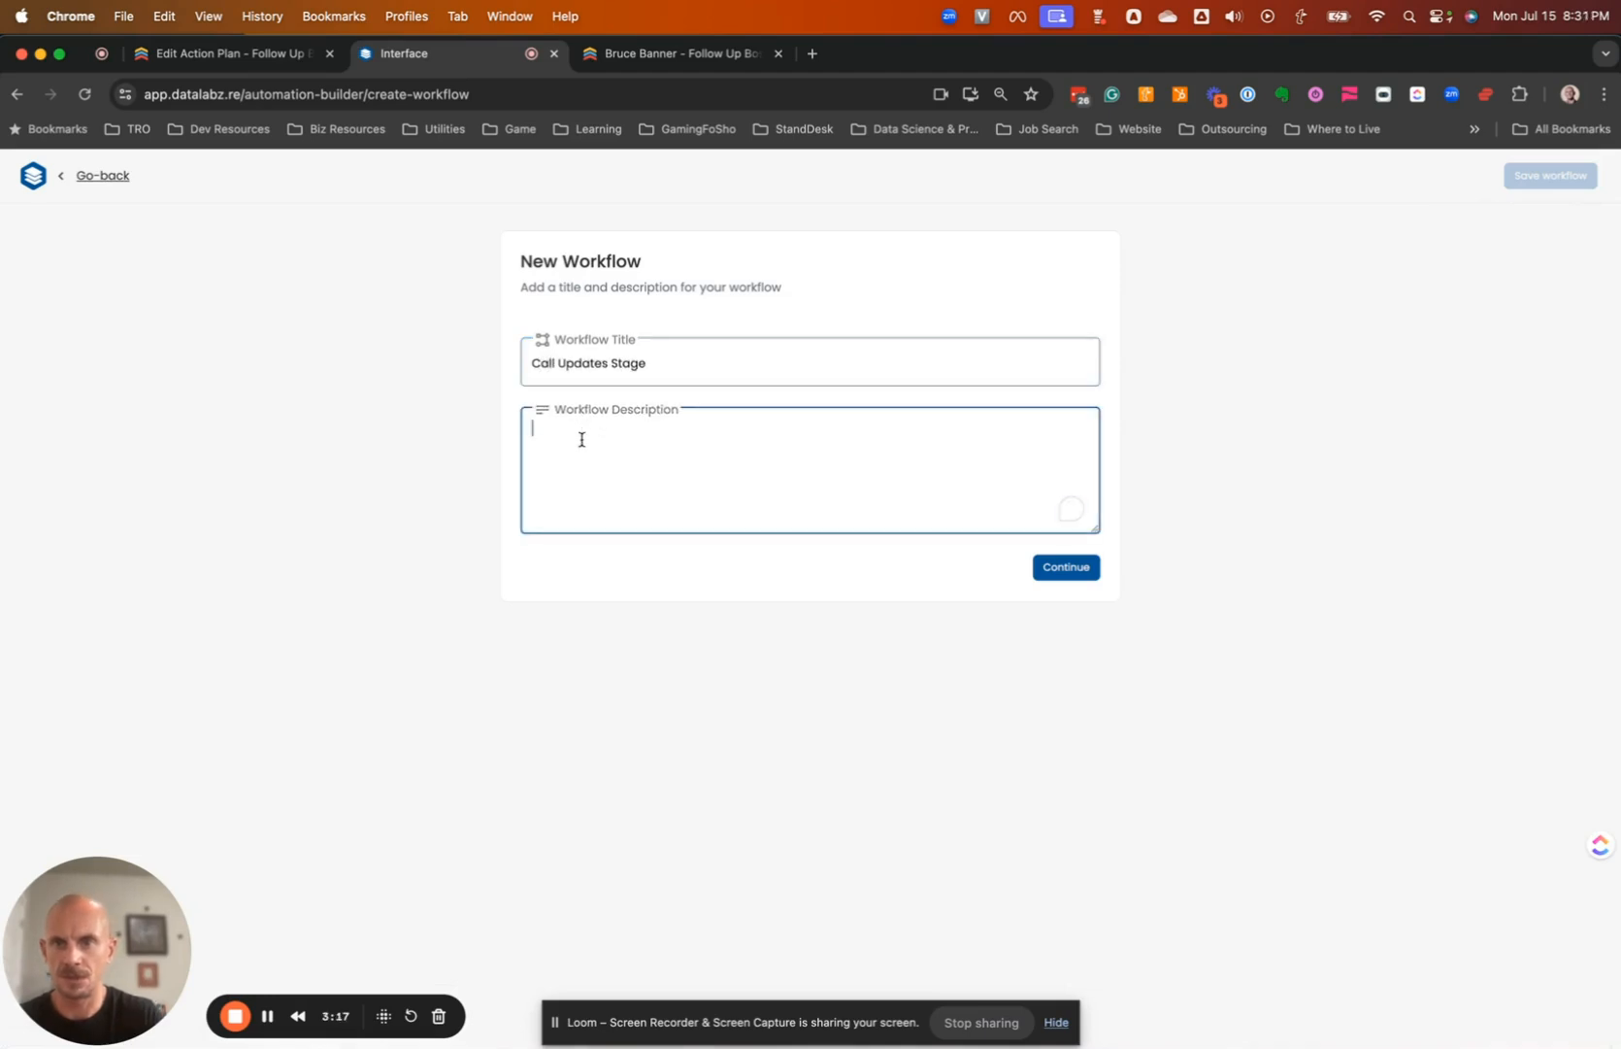
type("C")
type("all with duration less than 2 minutes updates contact stage to Attempted ")
type("Co")
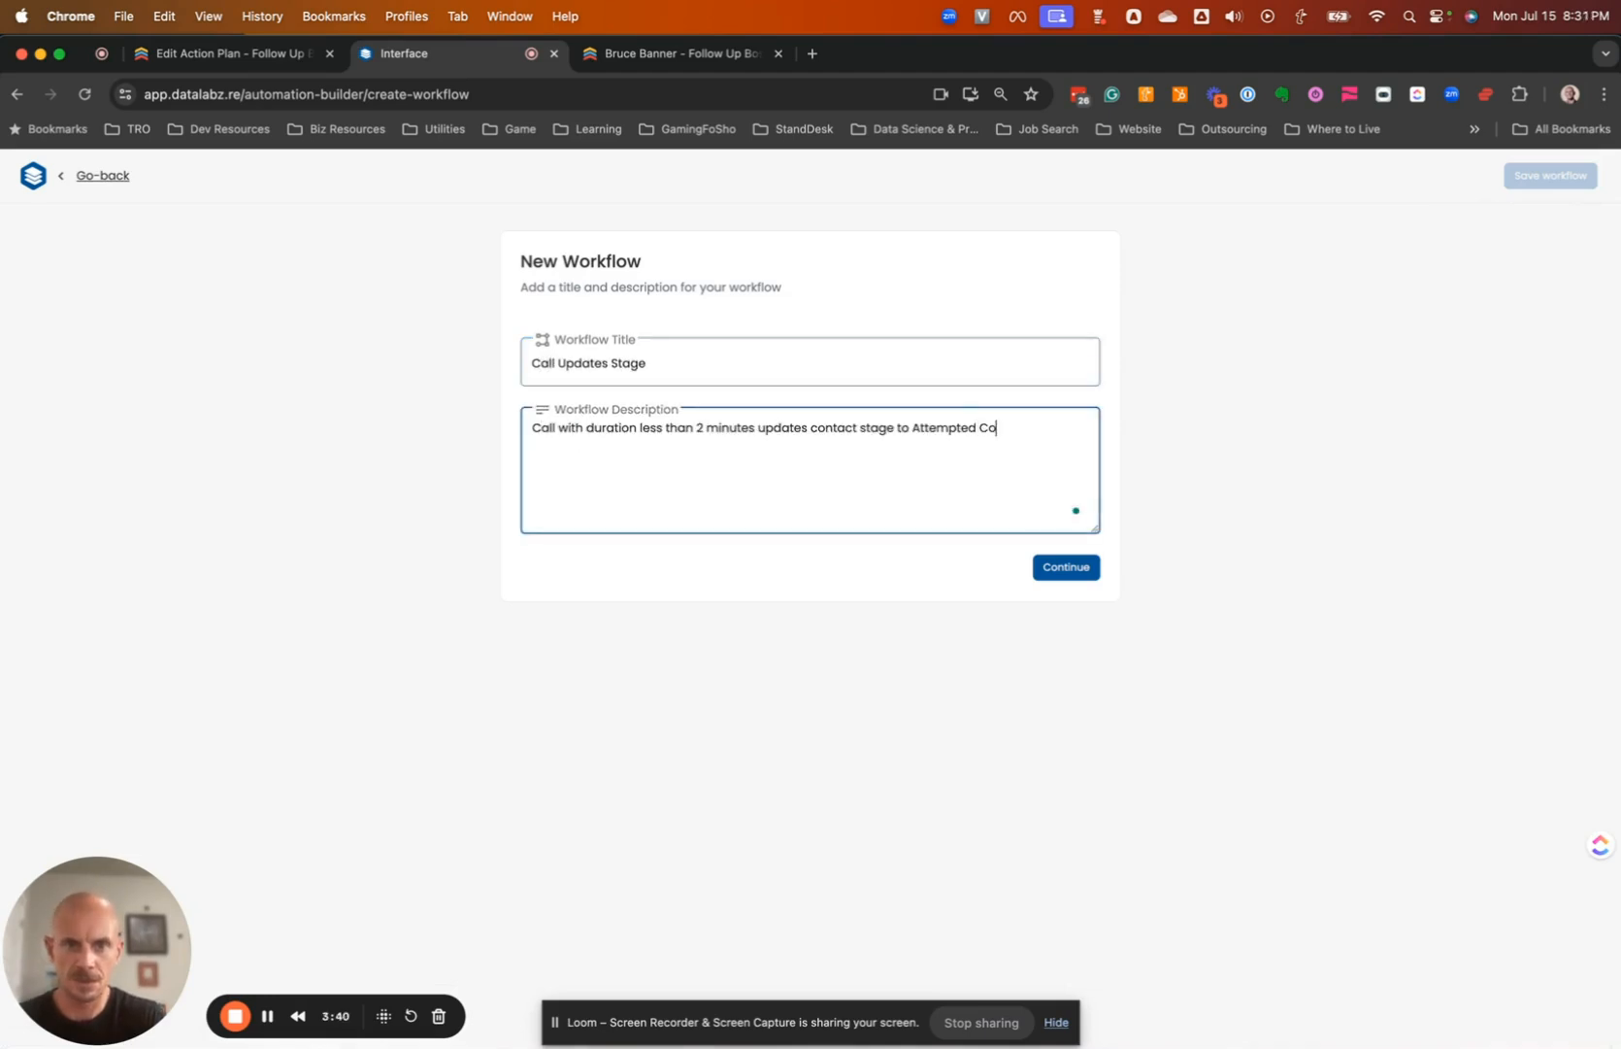
type("ntact")
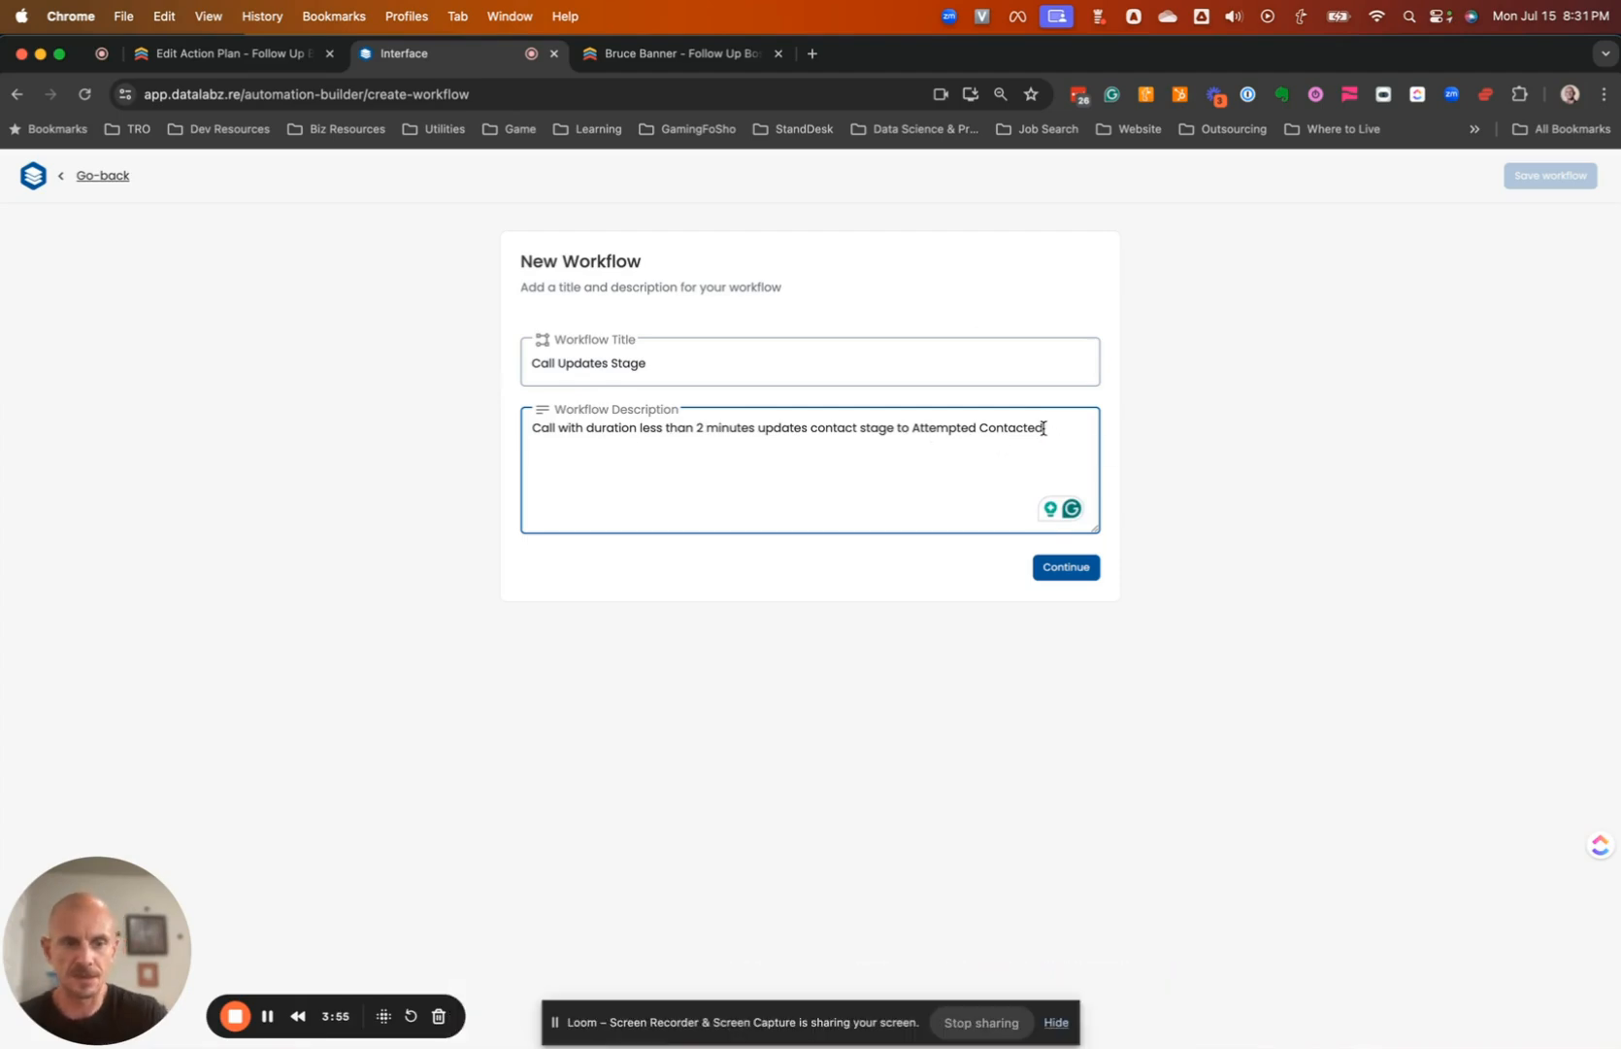
left_click(1066, 572)
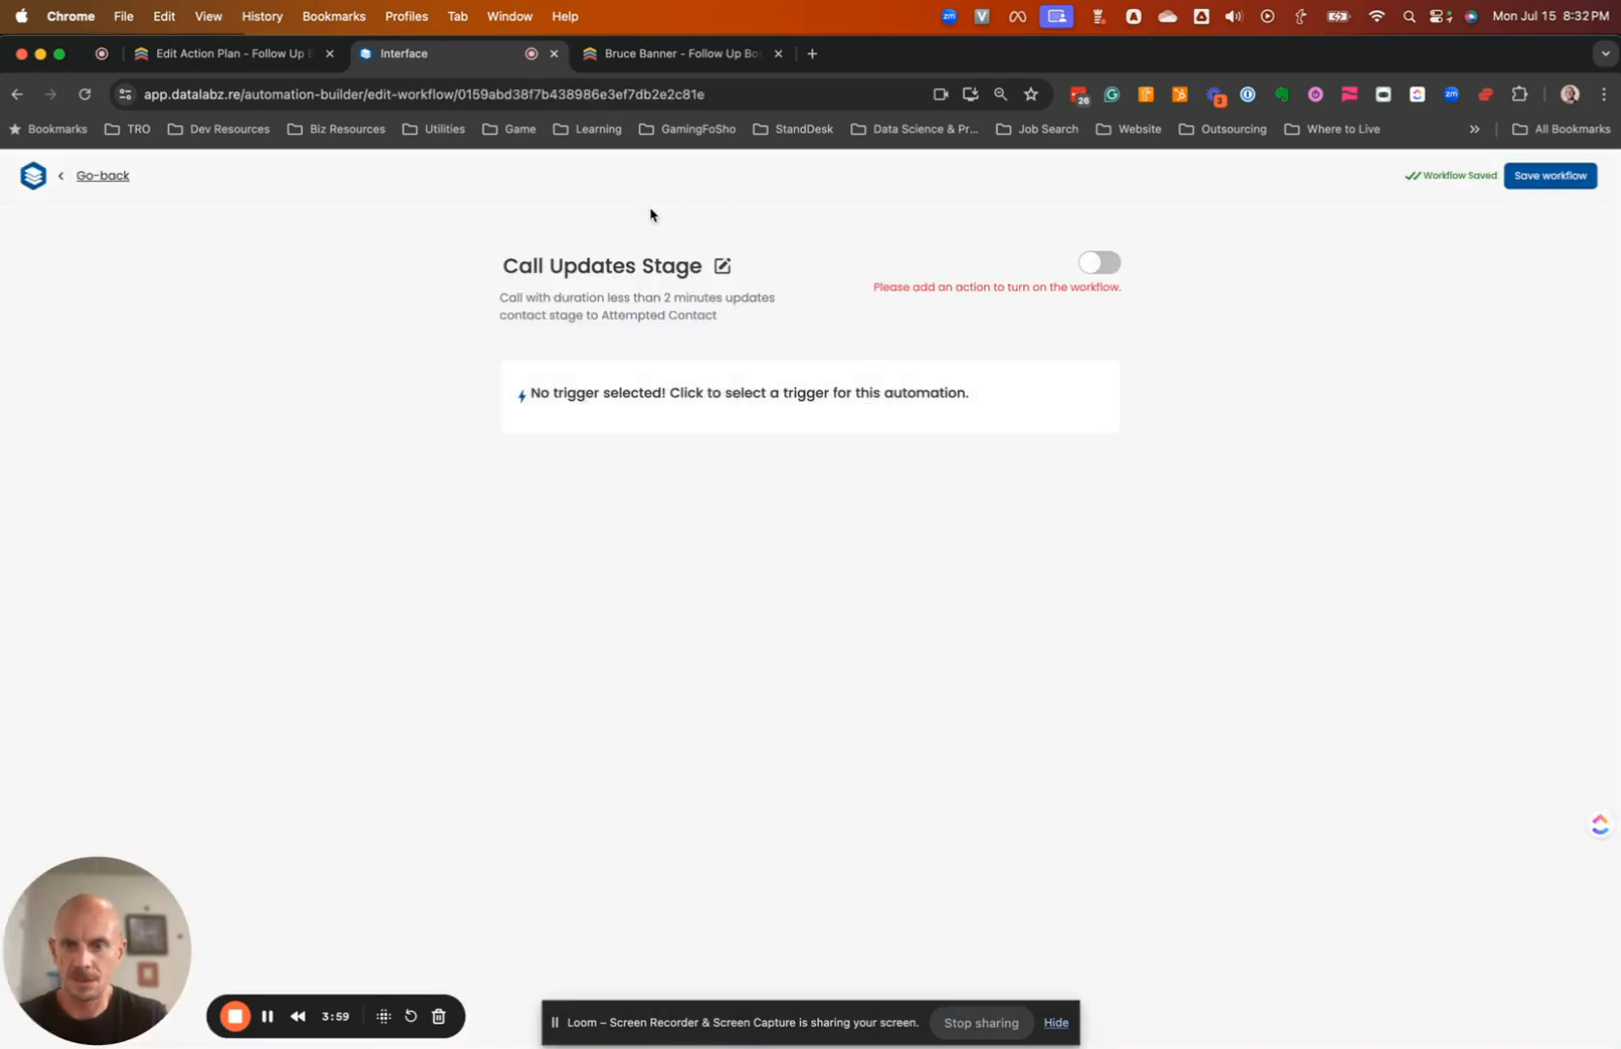
Set the workflow's trigger to Follow Up Boss Calls Created and test the trigger
left_click(674, 409)
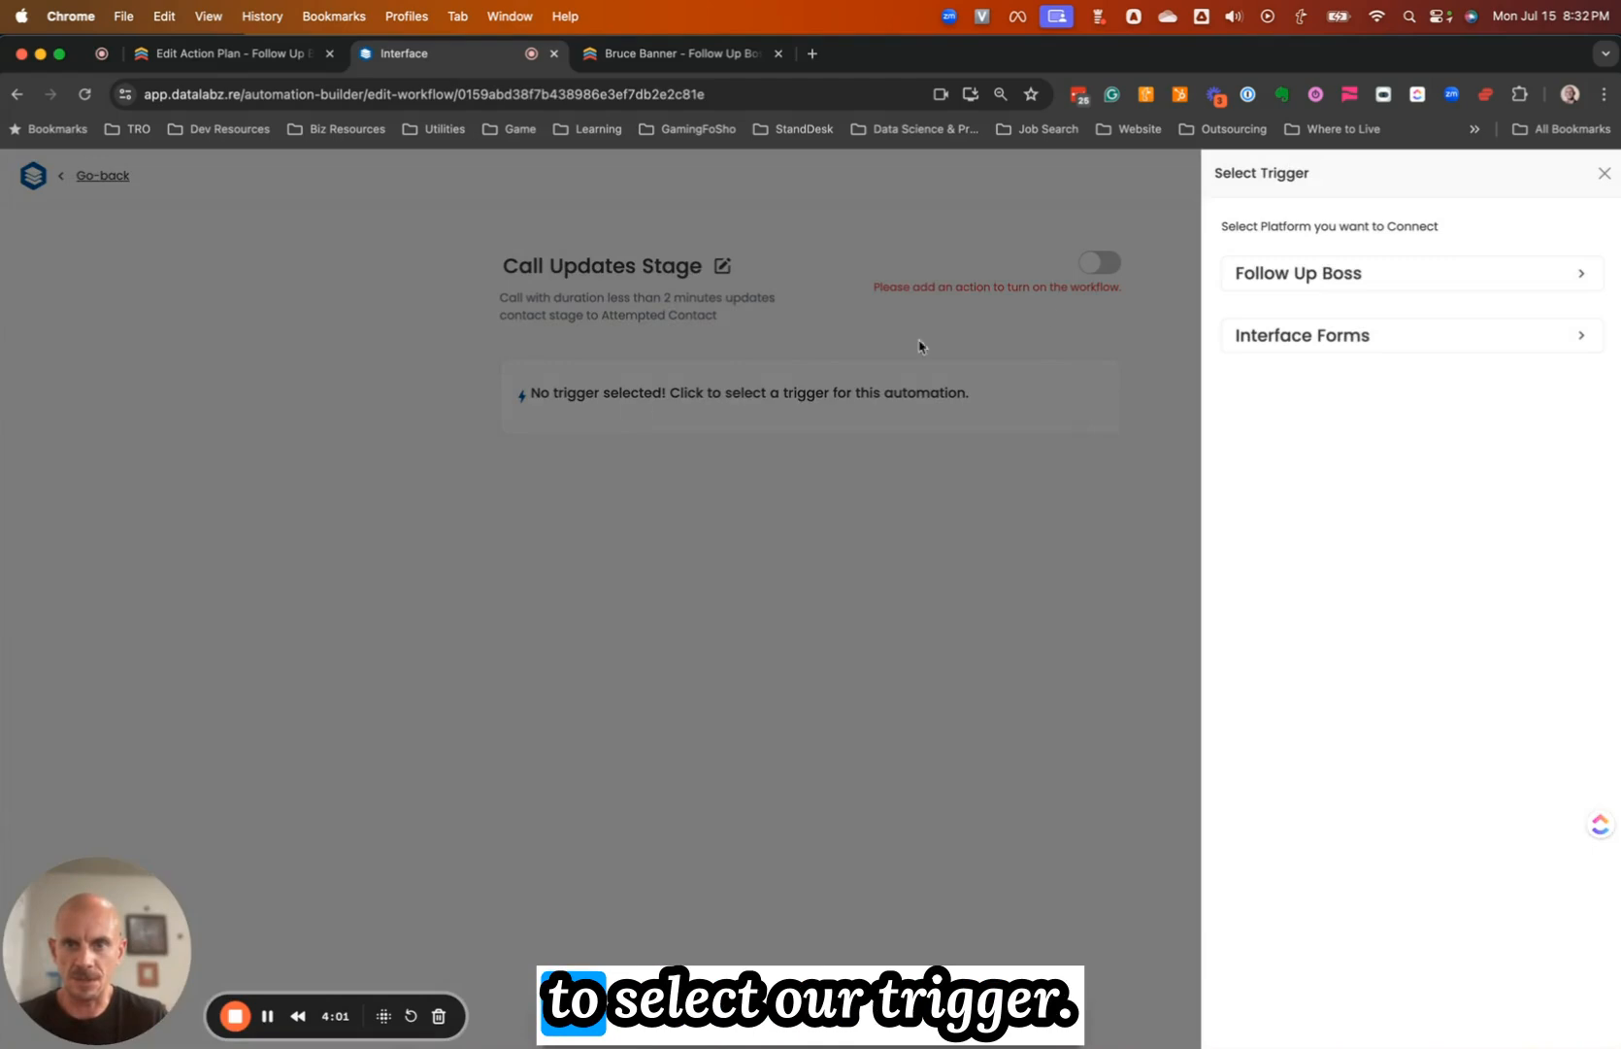
left_click(1339, 283)
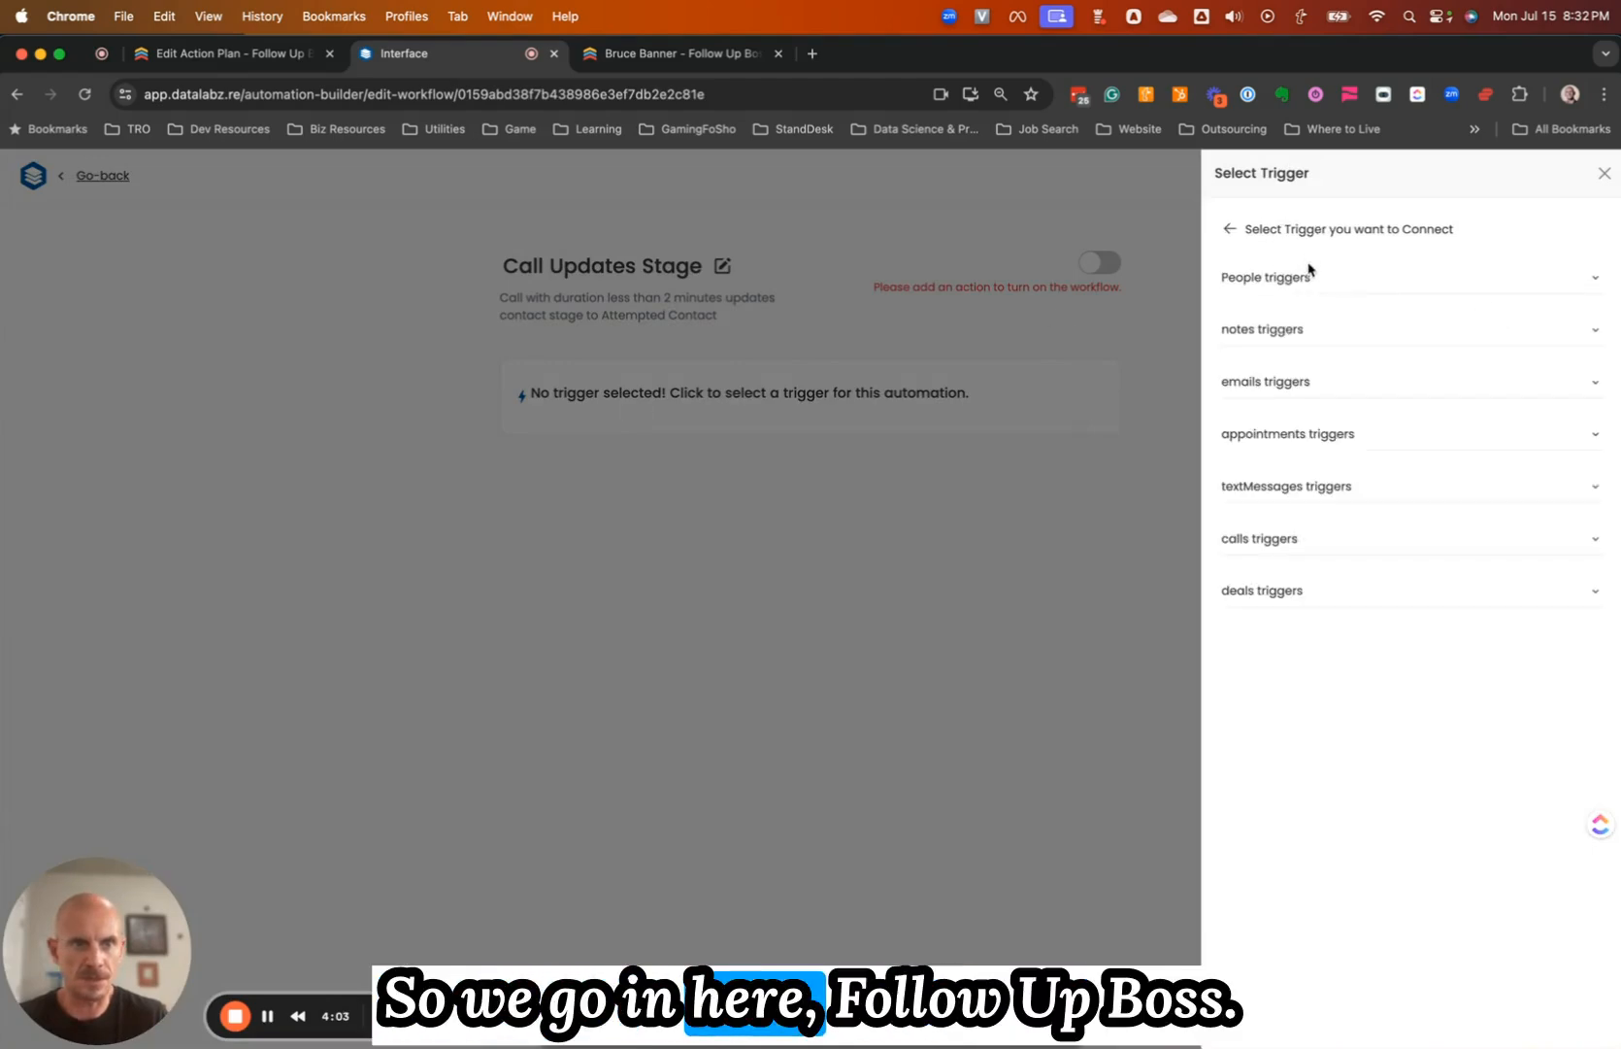
left_click(1347, 540)
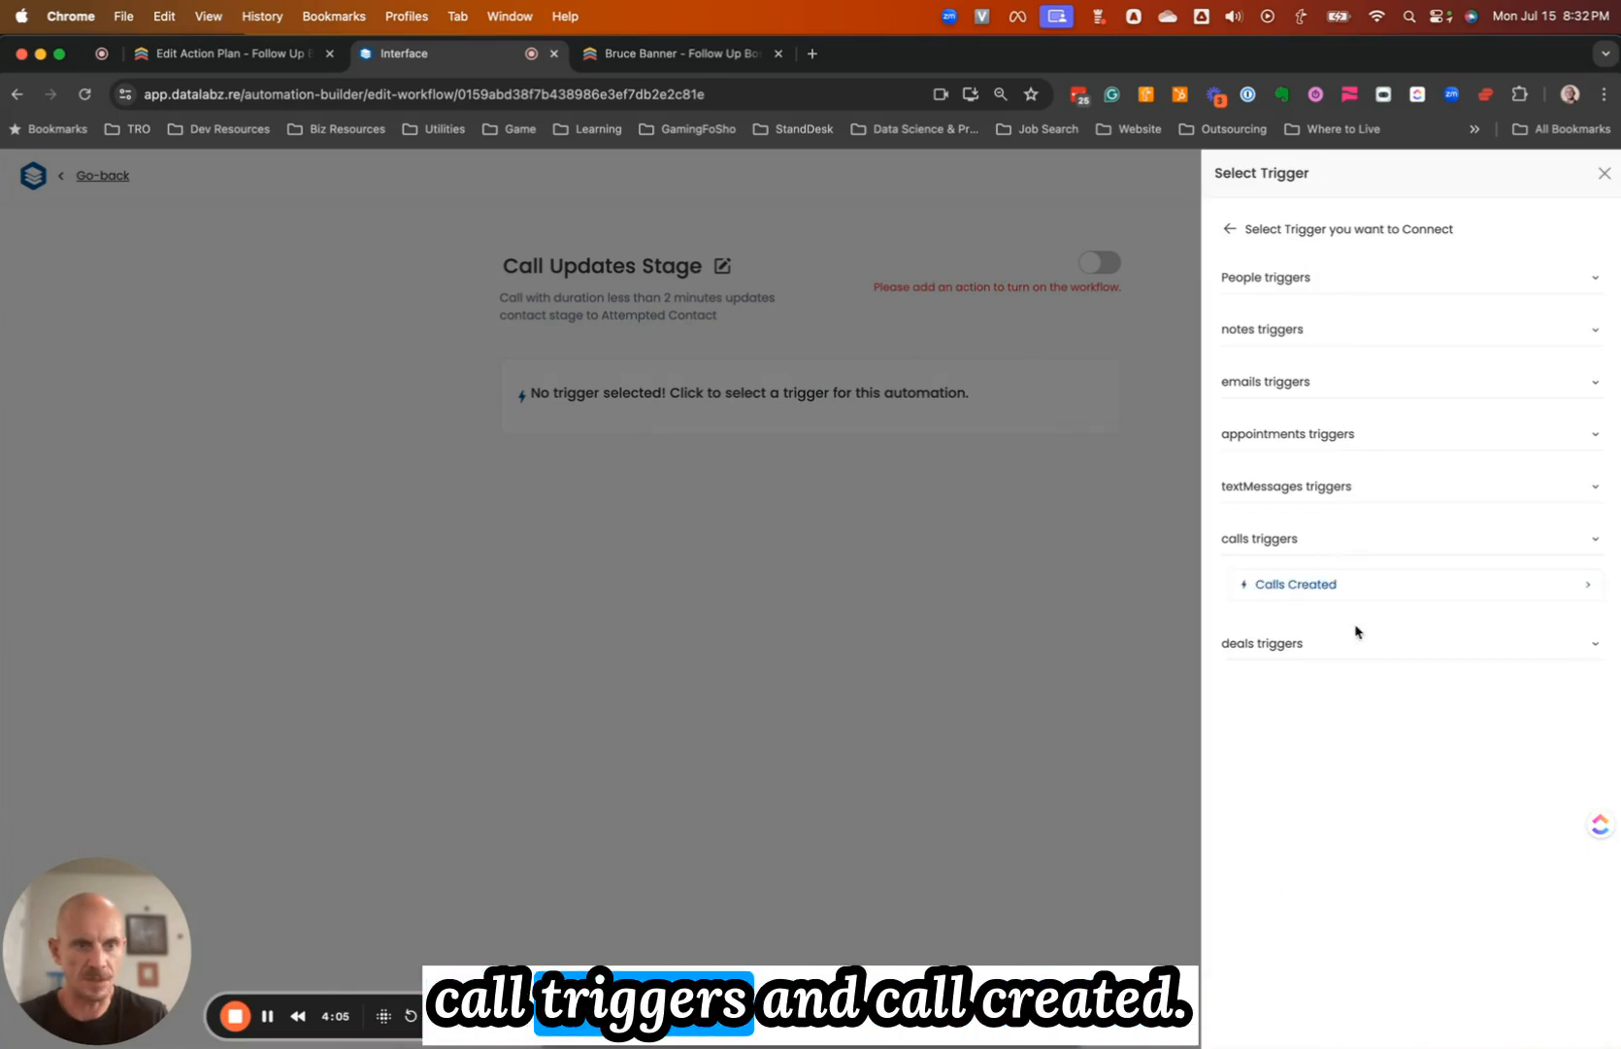
left_click(1352, 588)
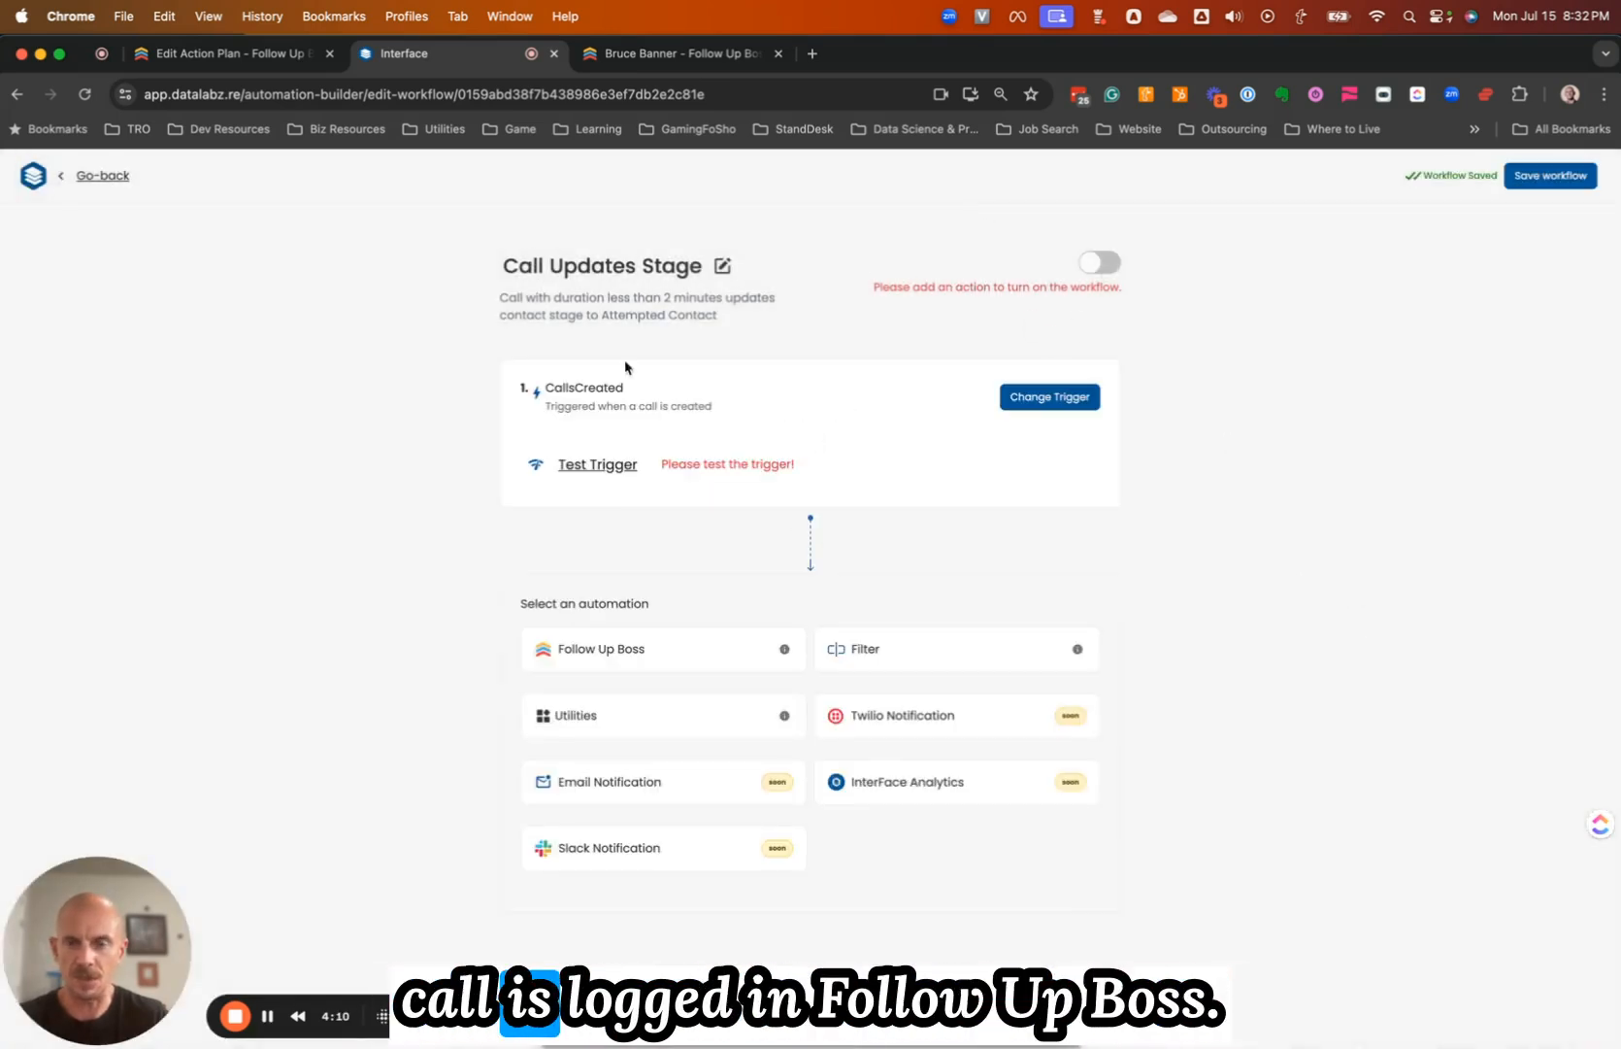
left_click(594, 468)
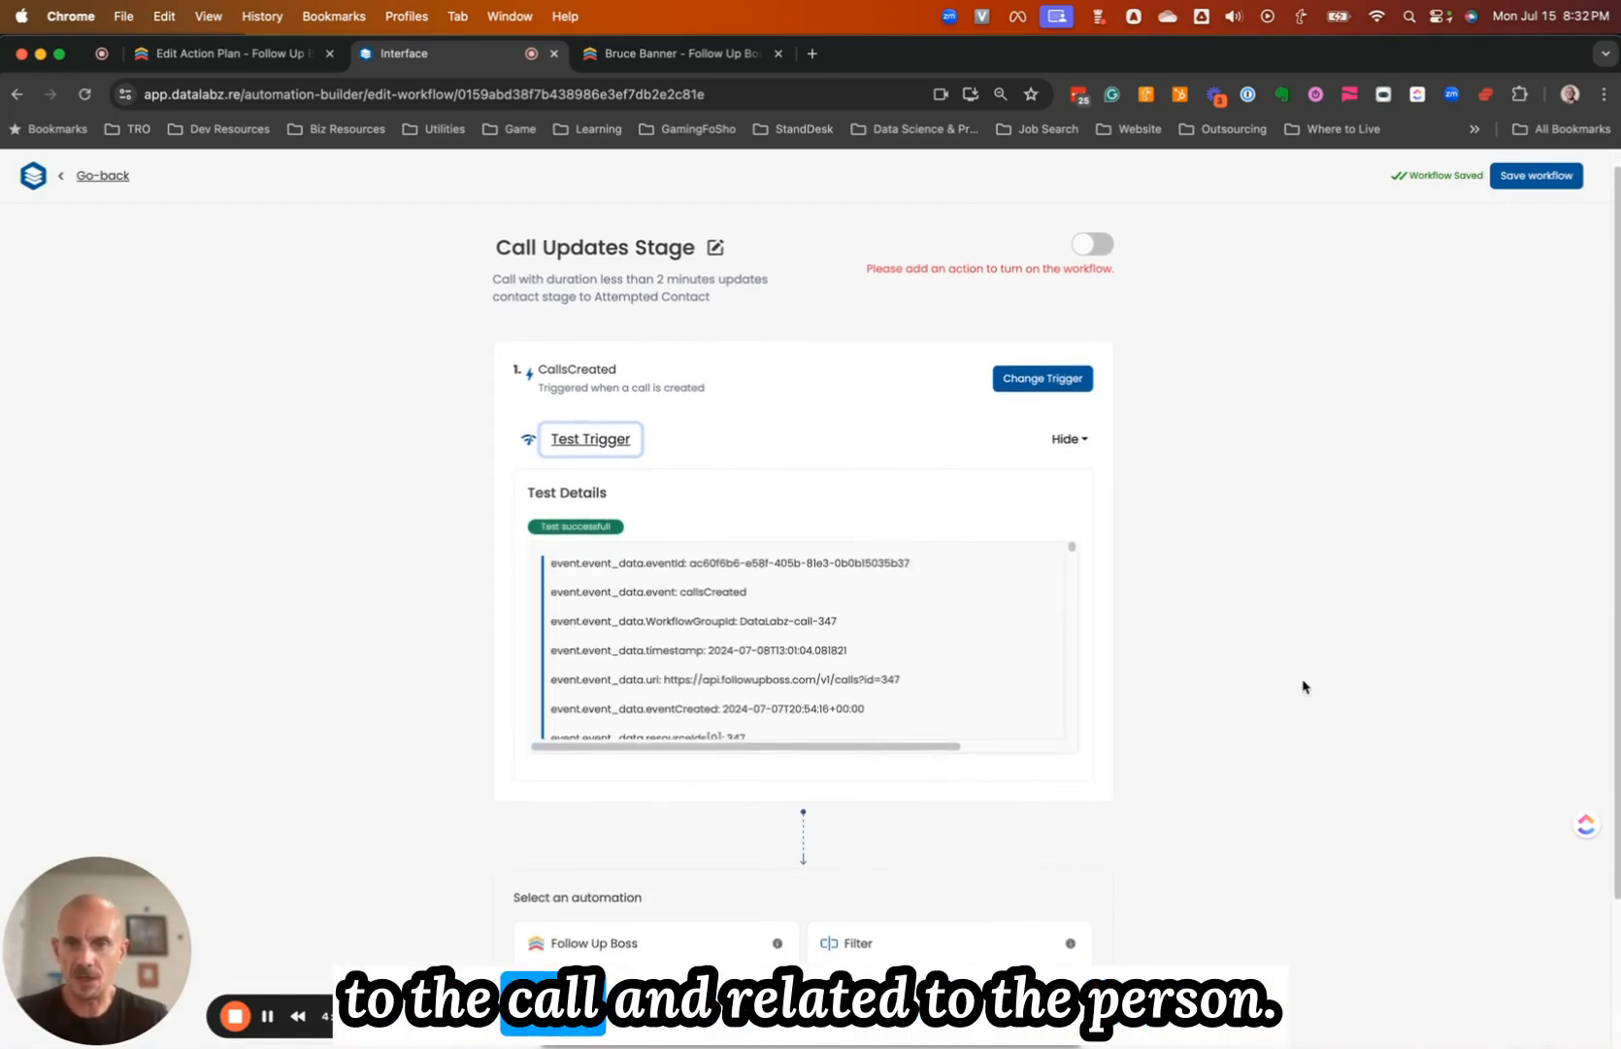
Add a filter step after the trigger, review the filter templates, and switch the step to advanced filters
scroll(1306, 680, "down", 3)
scroll(748, 482, "down", 3)
scroll(747, 483, "down", 3)
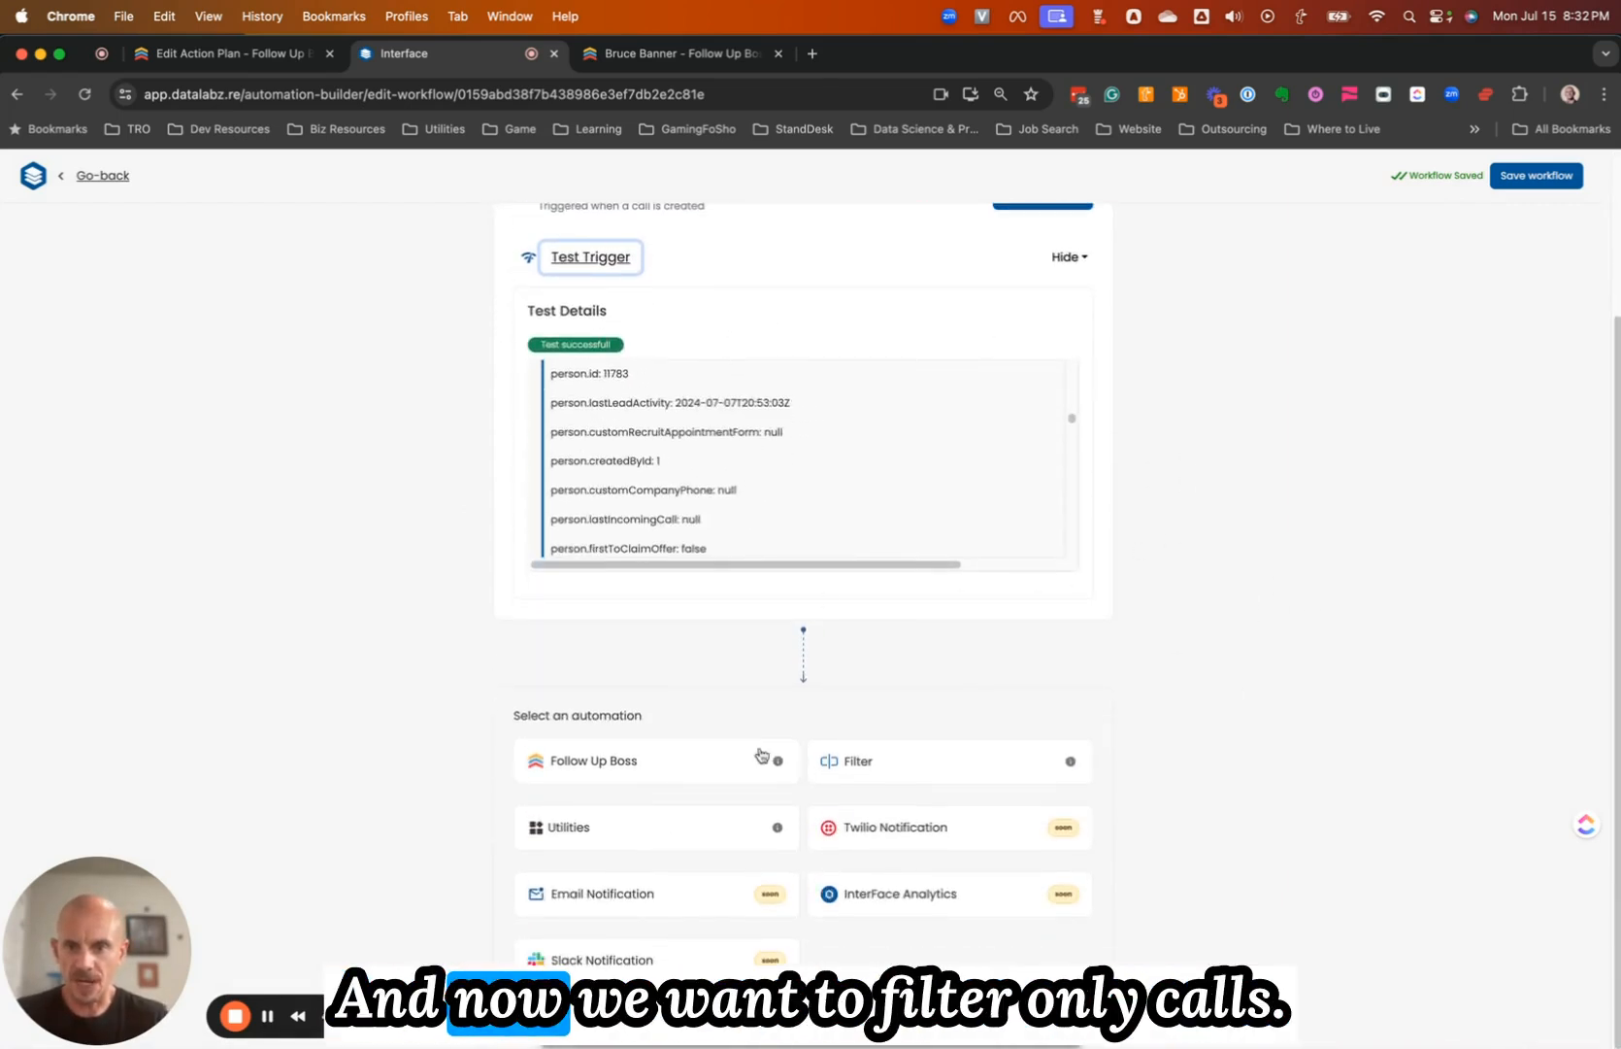
left_click(882, 770)
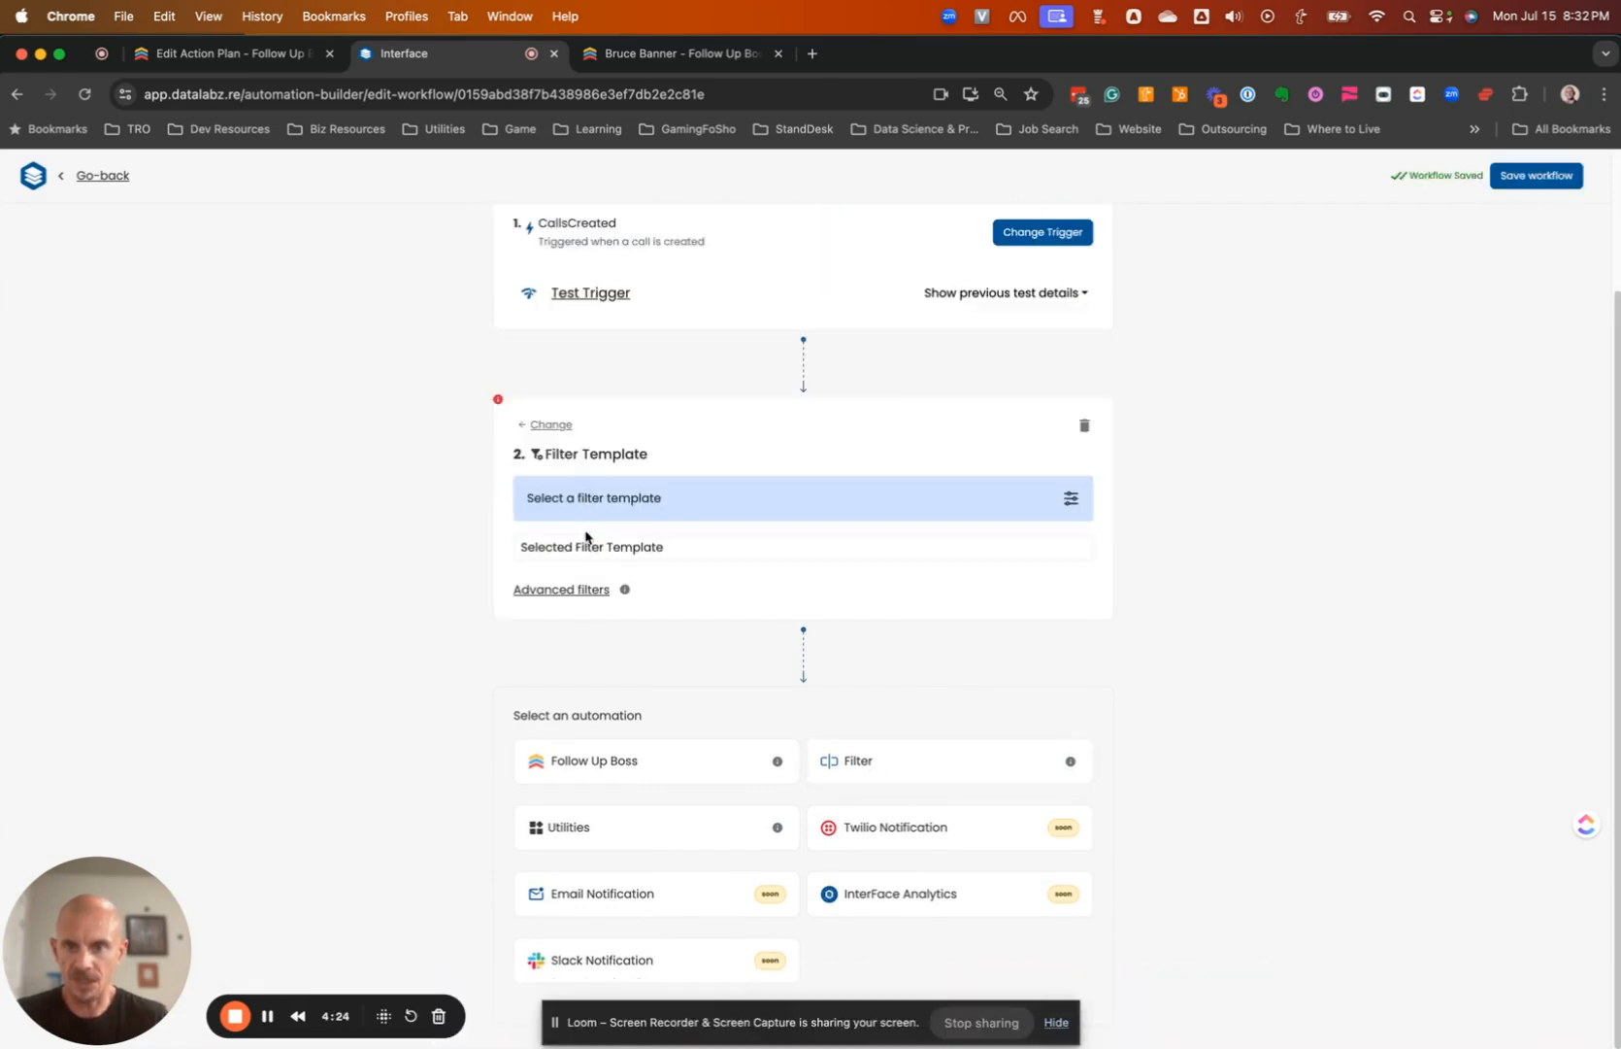
left_click(588, 548)
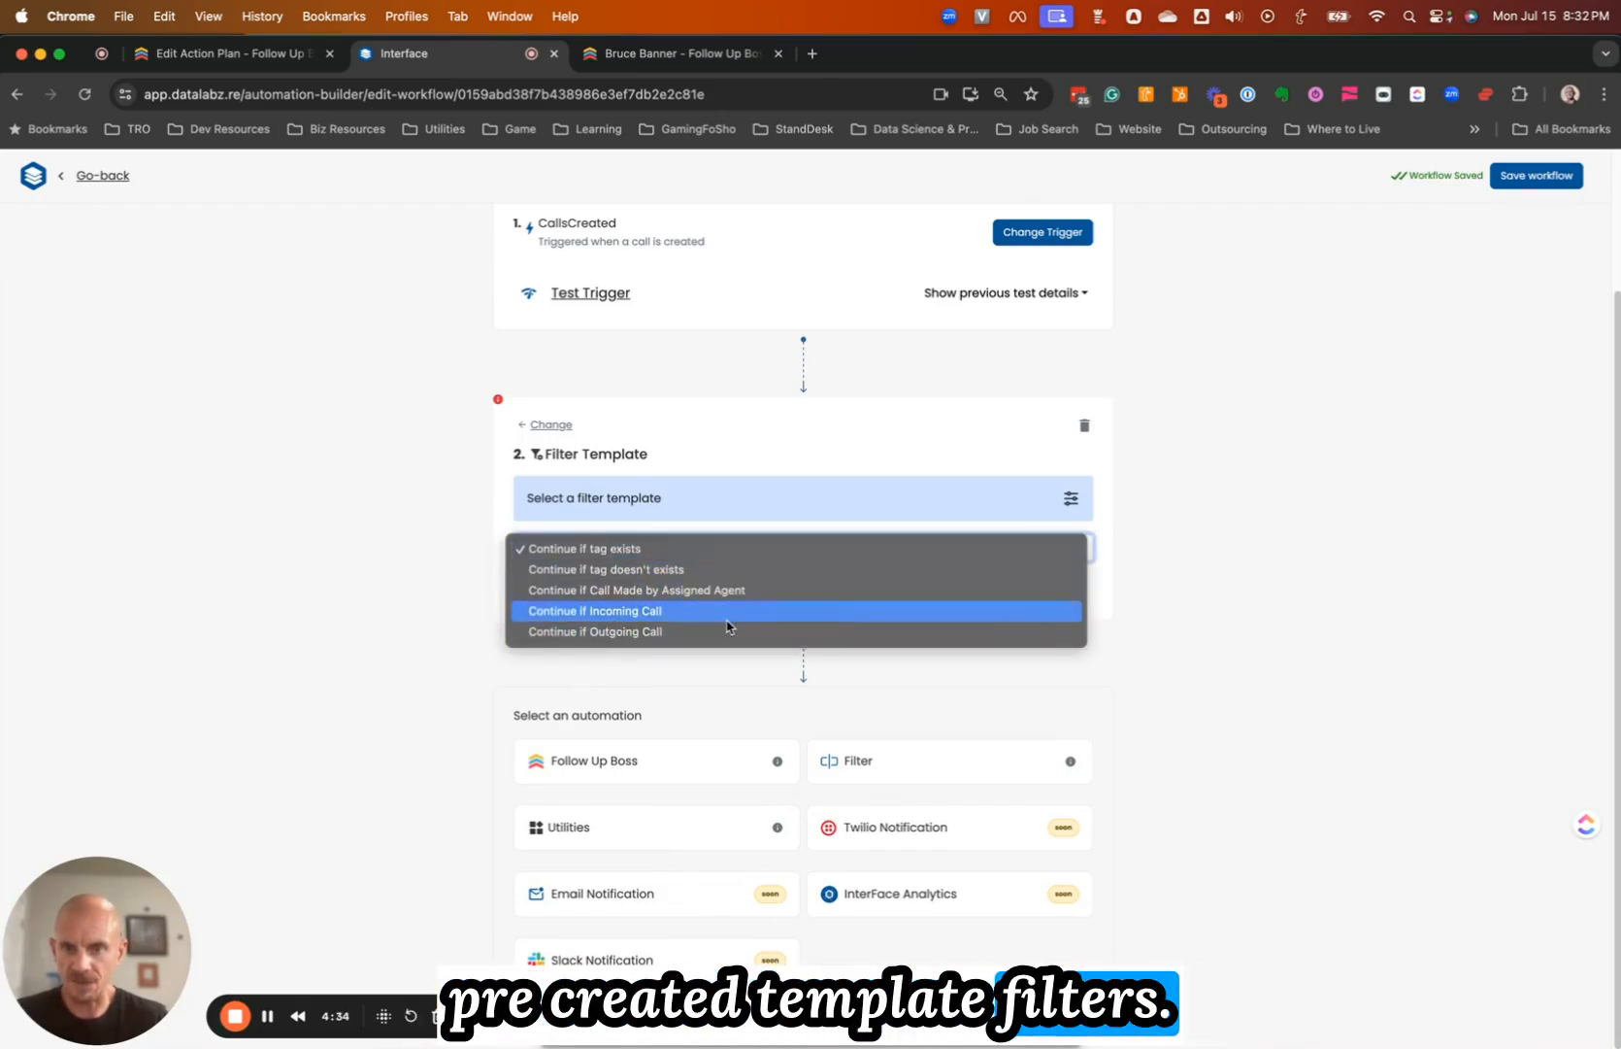
left_click(476, 547)
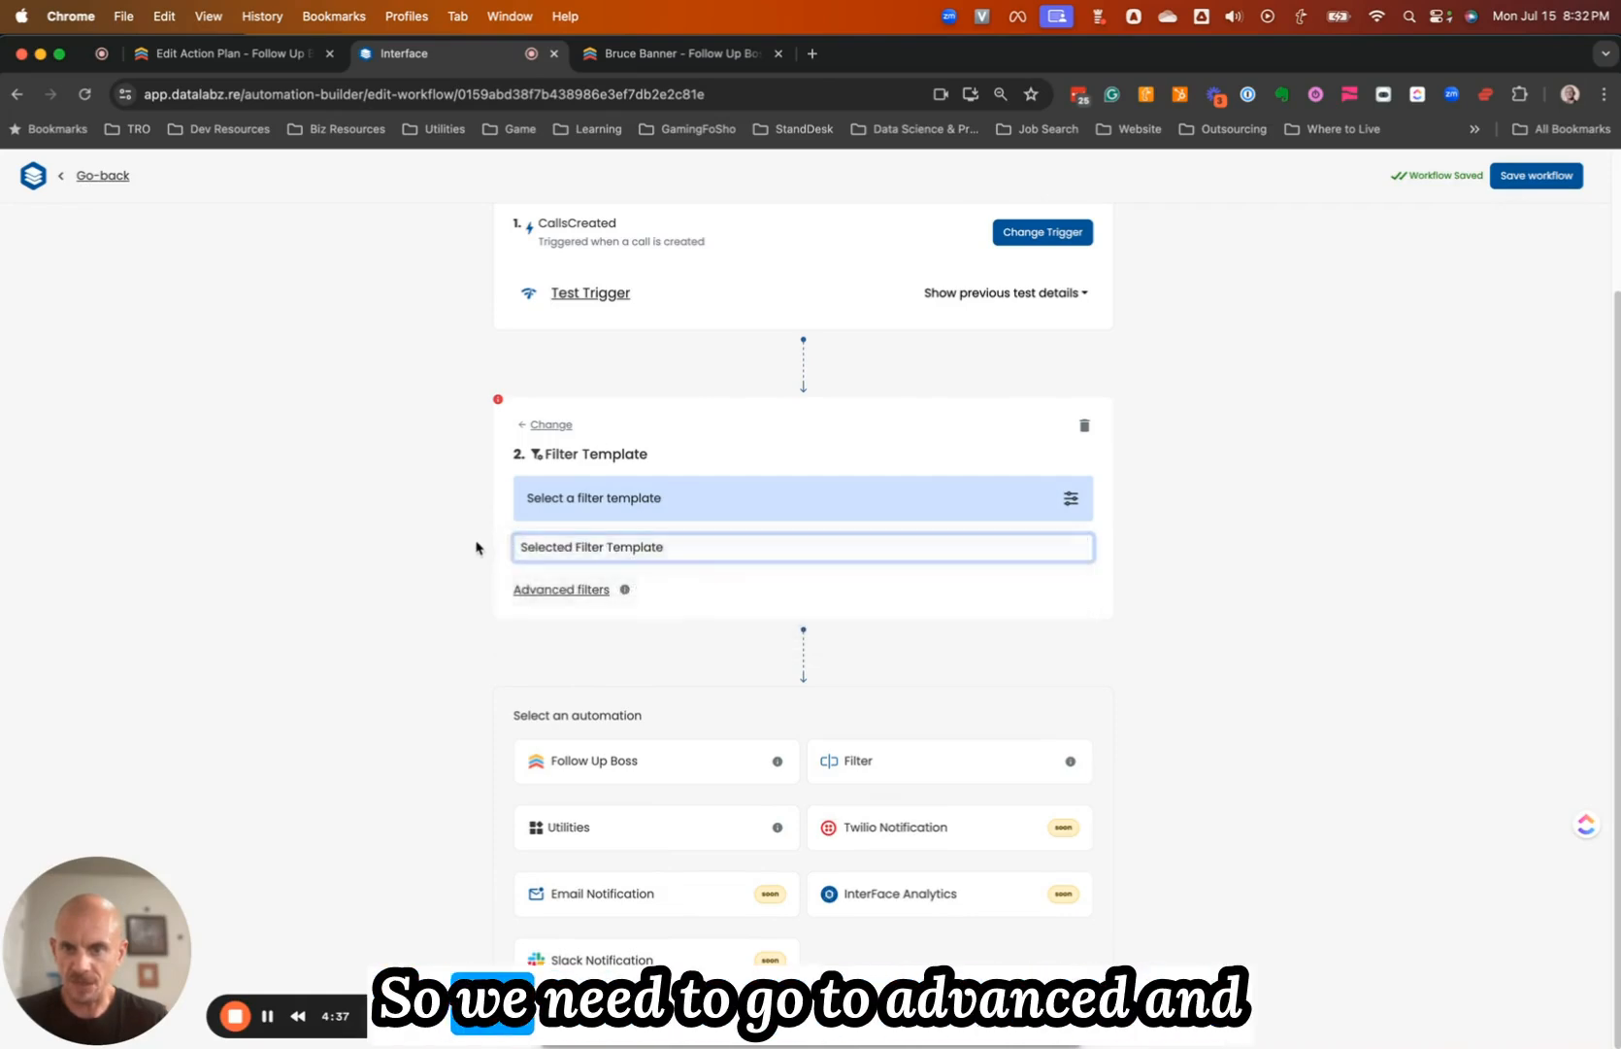
left_click(576, 589)
Search the trigger data for "dura" and use call.duration as the filter condition's field
left_click(641, 547)
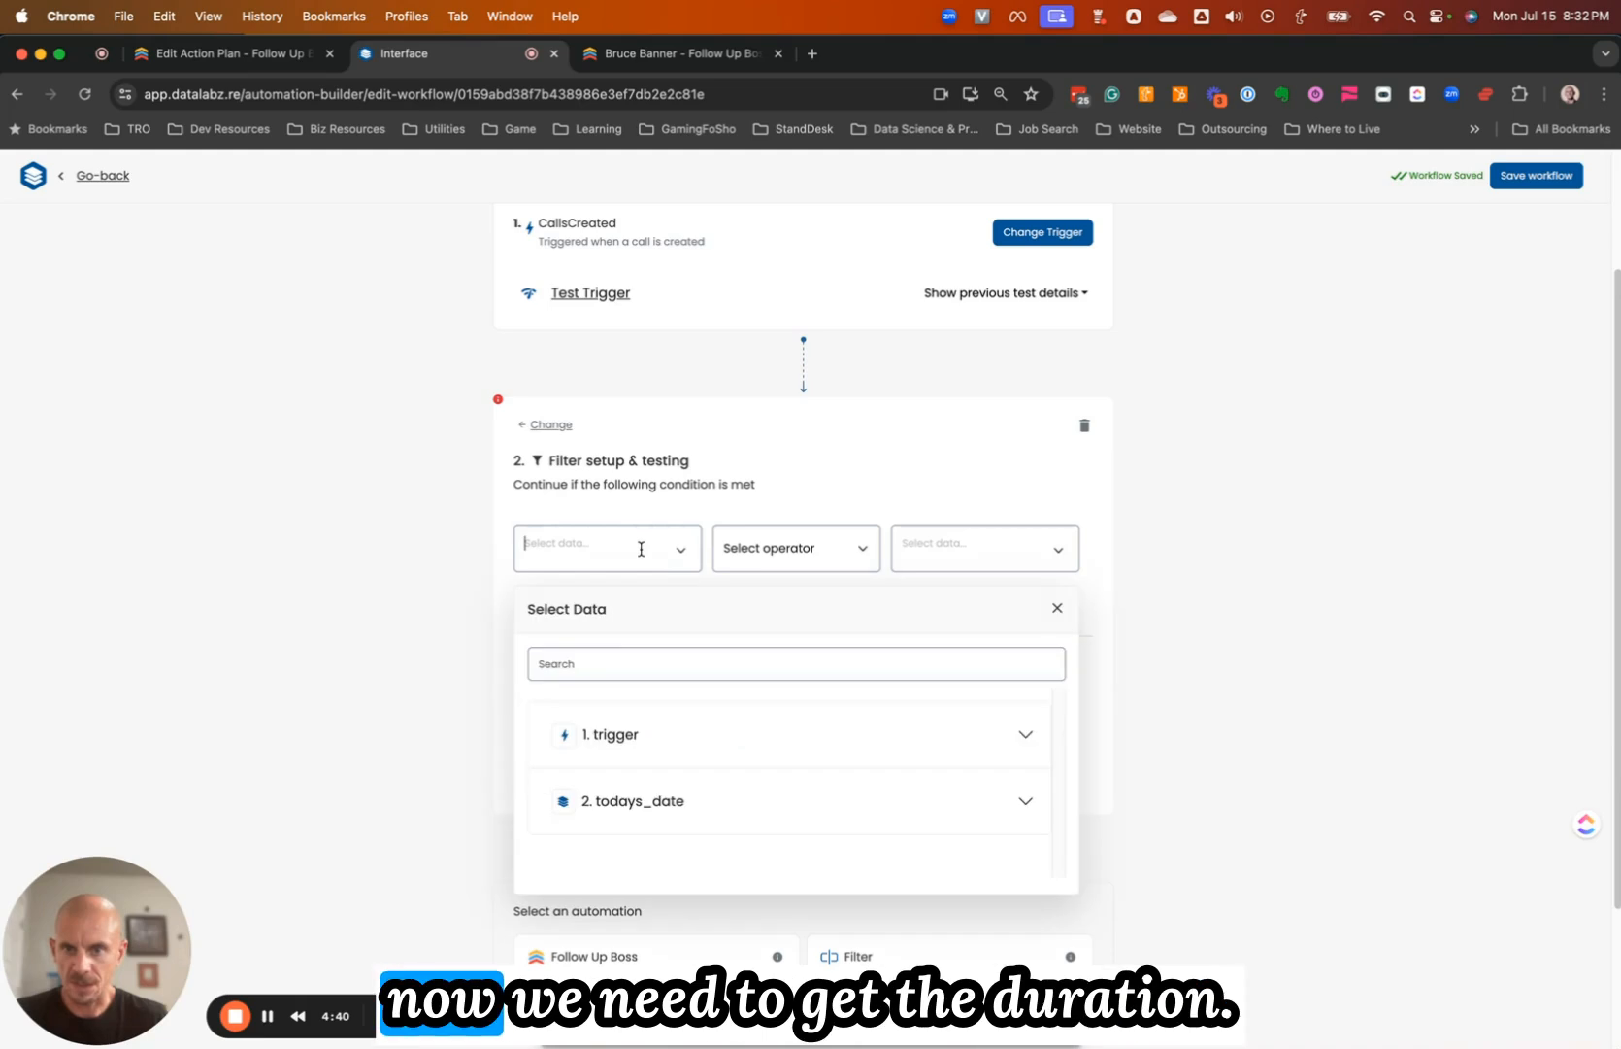
left_click(611, 661)
type("dura")
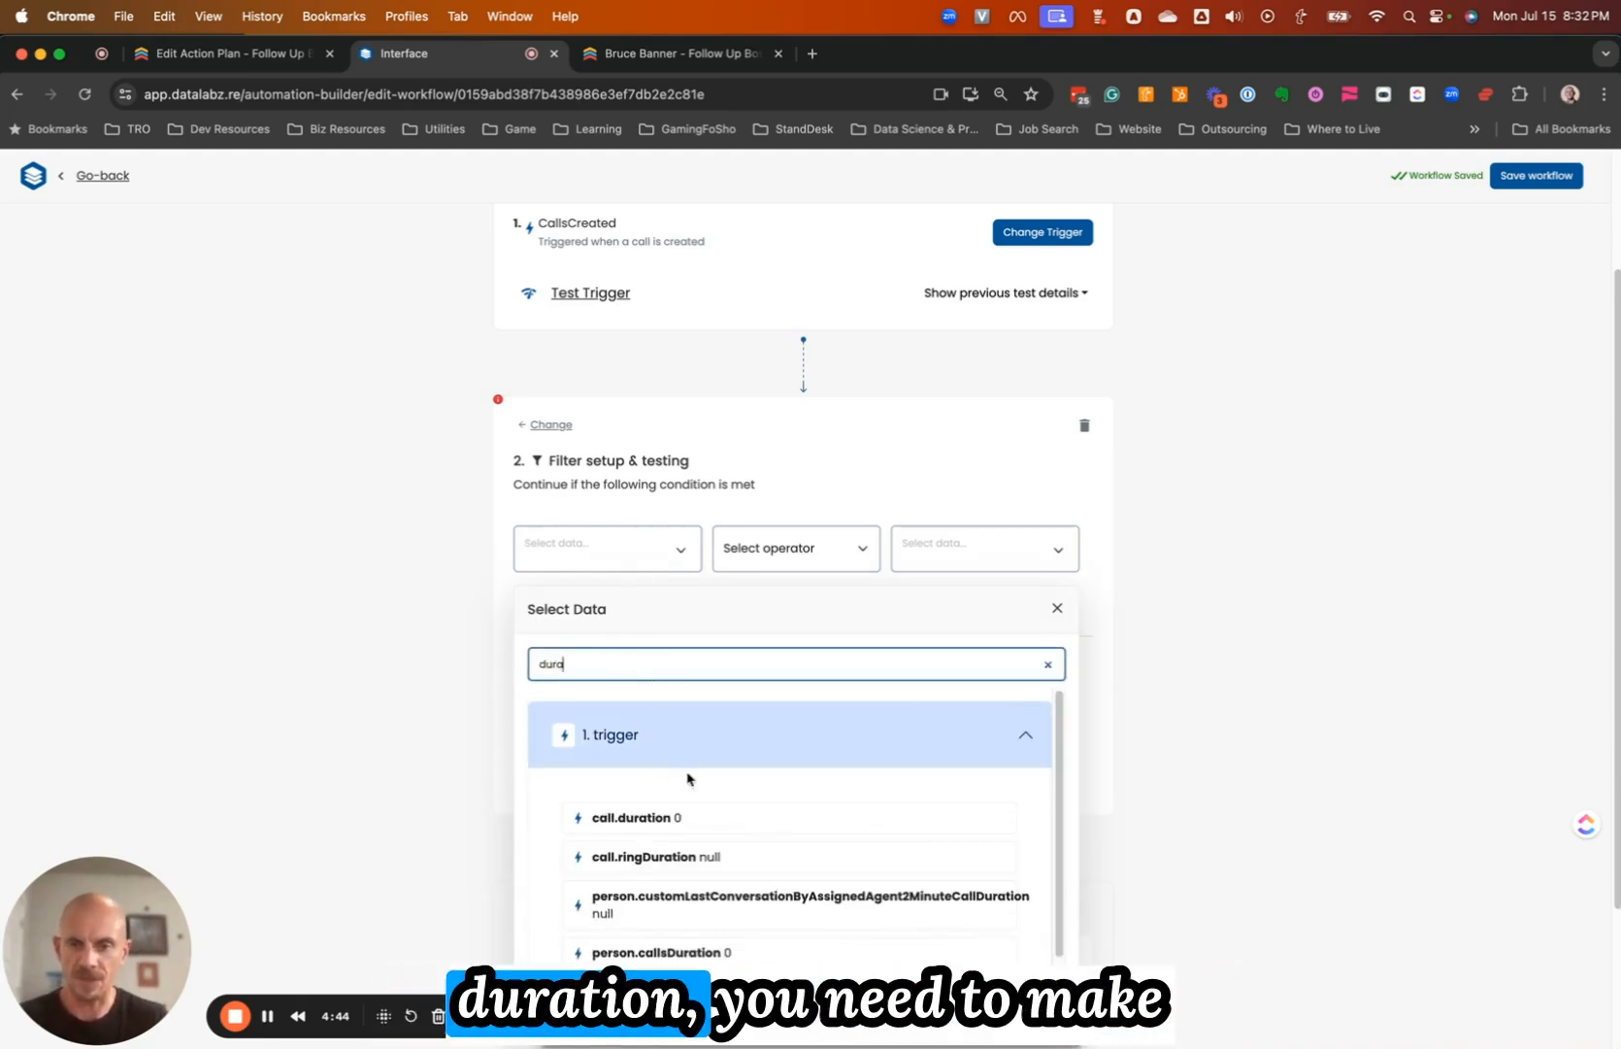
scroll(687, 777, "down", 1)
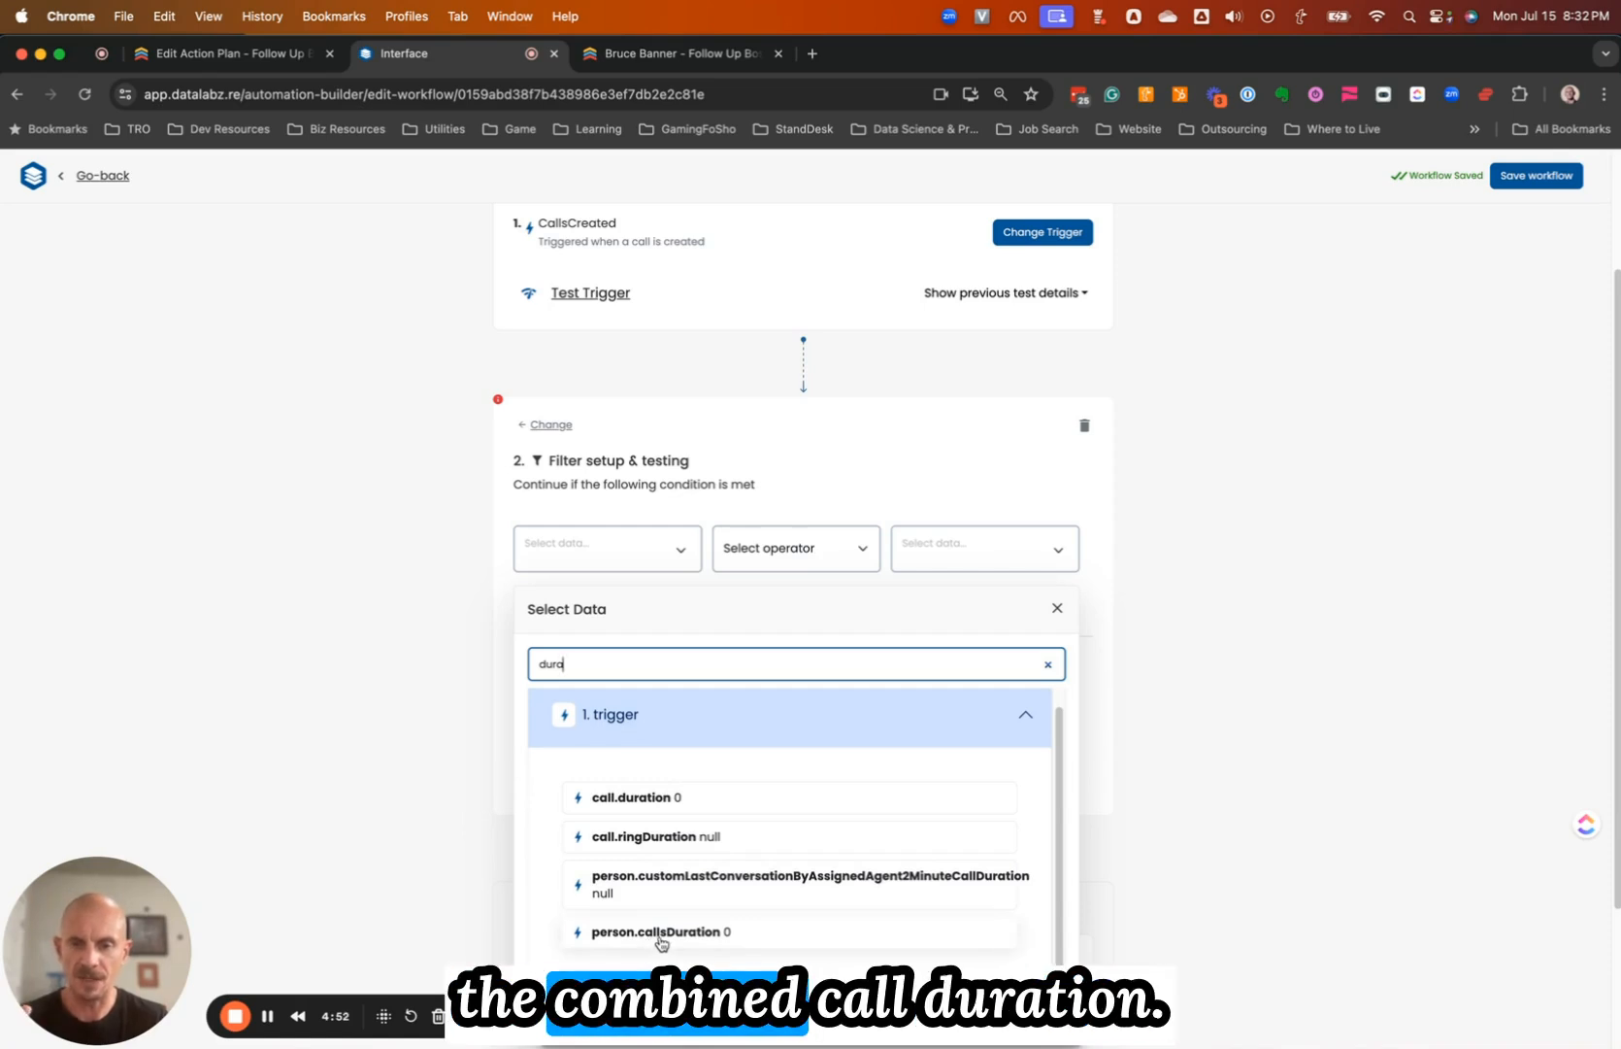
left_click(653, 798)
Set the filter condition's operator to Less Than (Number) and its comparison value to 120
left_click(822, 550)
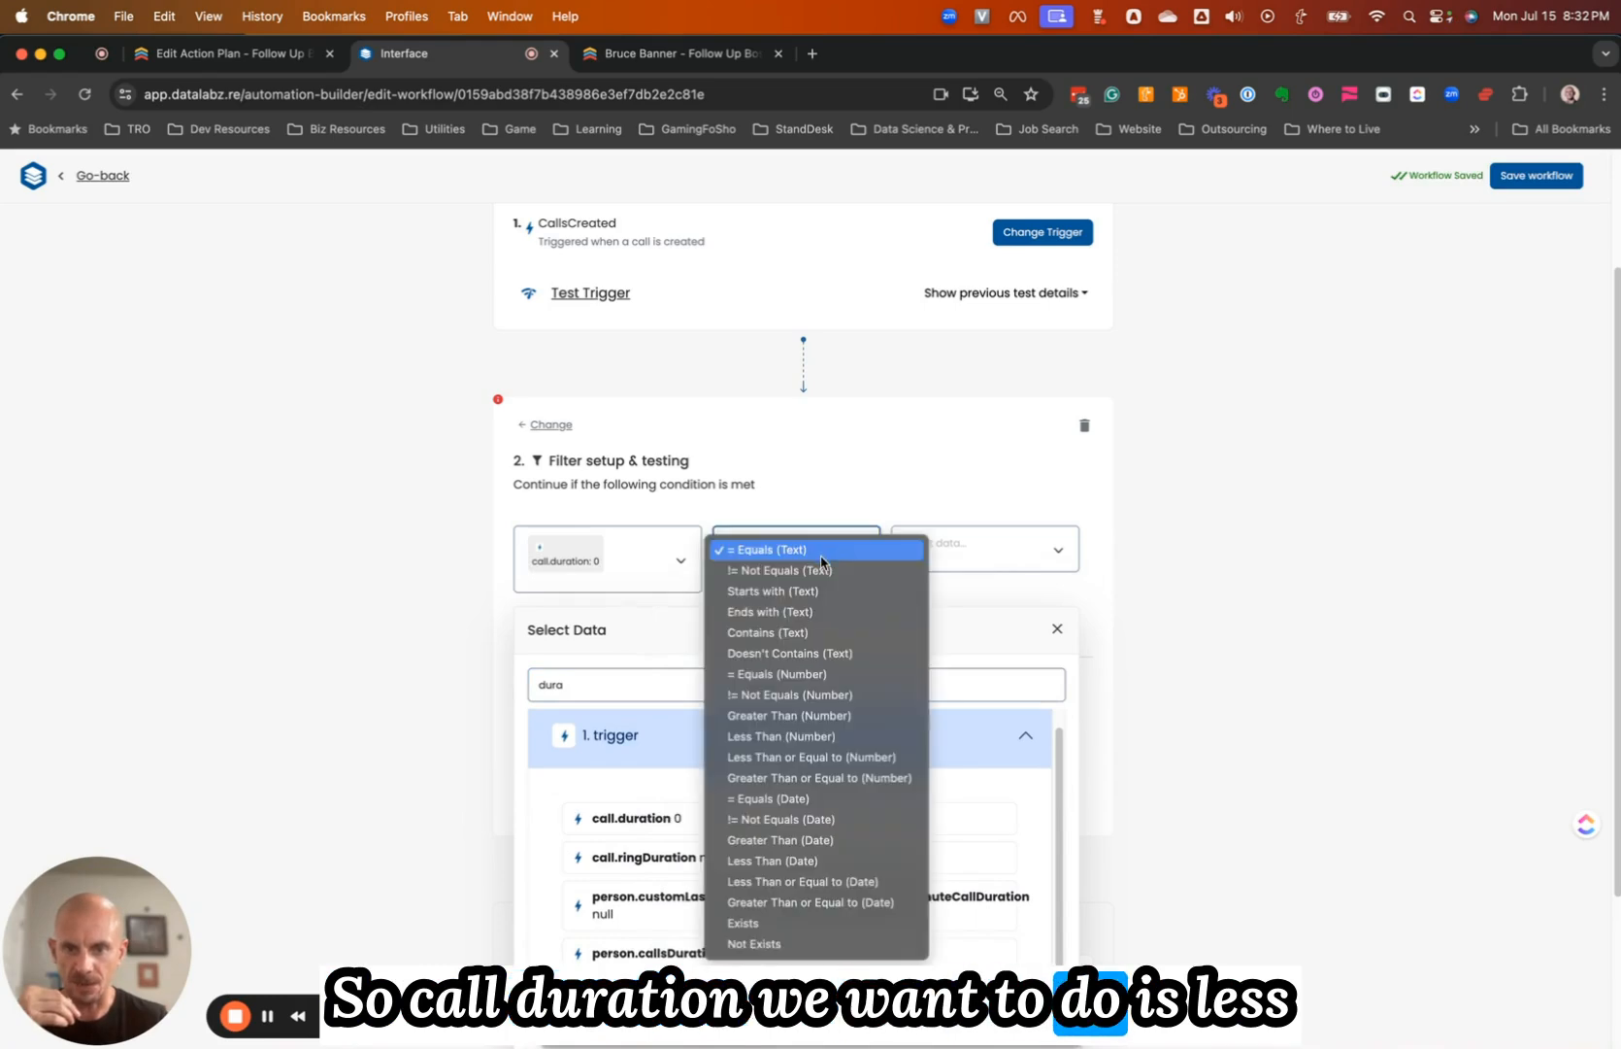
left_click(790, 737)
left_click(926, 549)
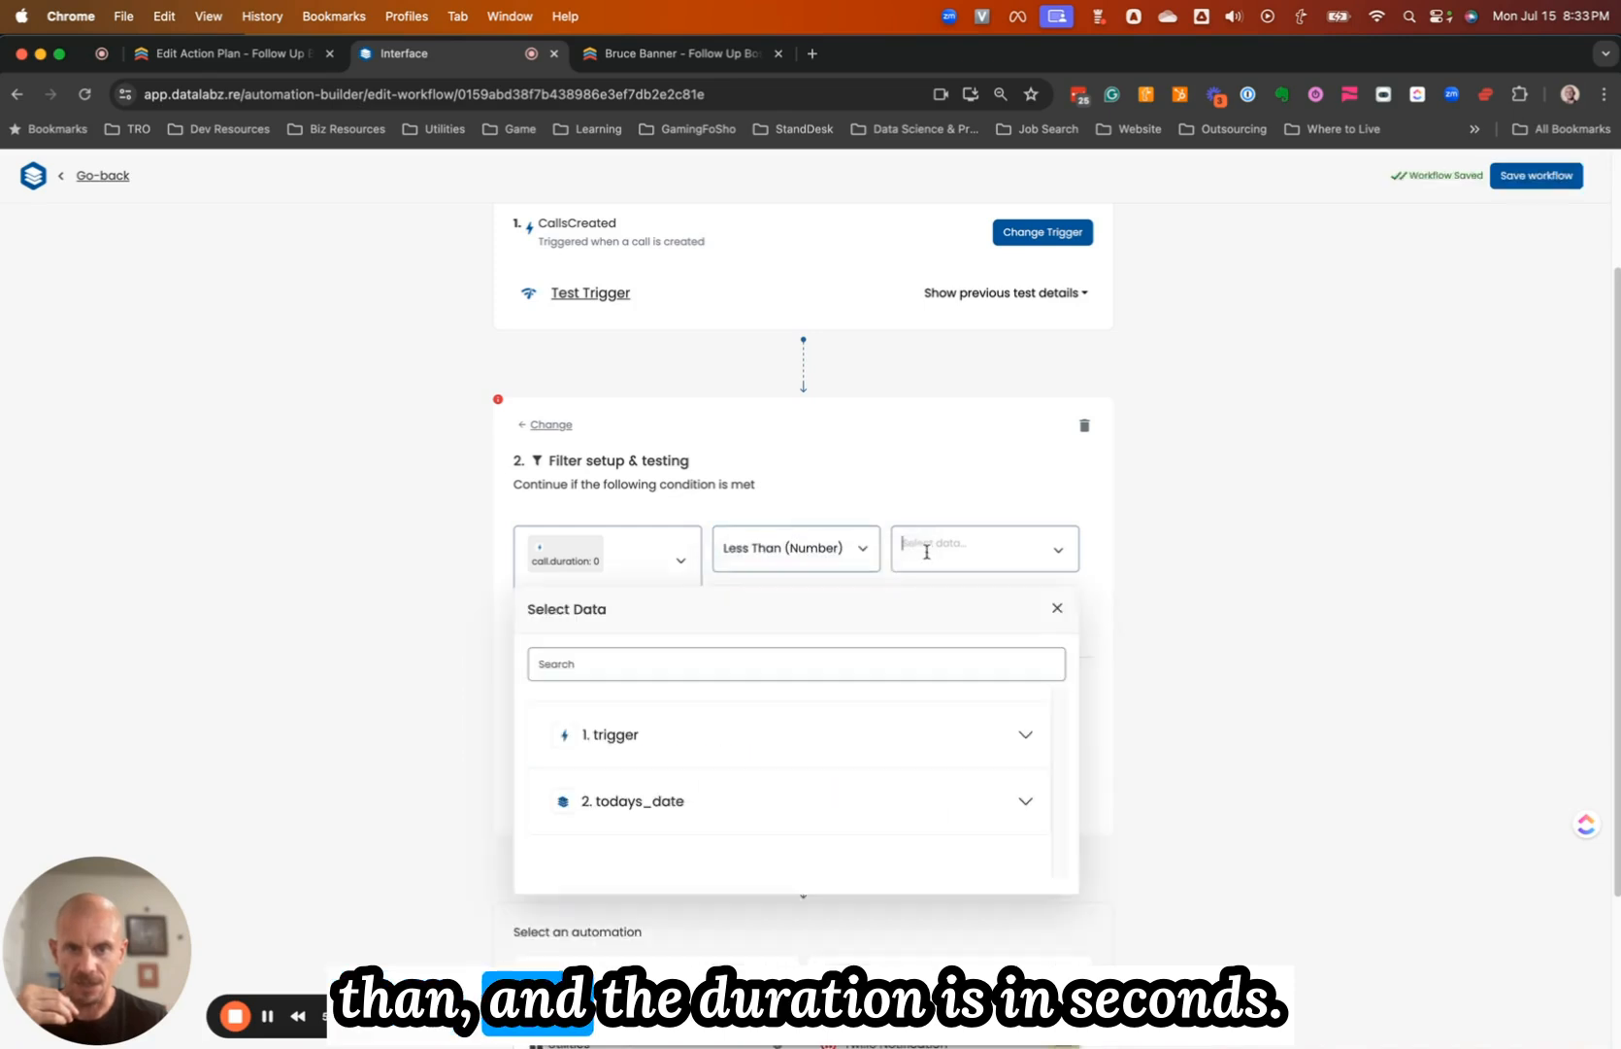
type("1")
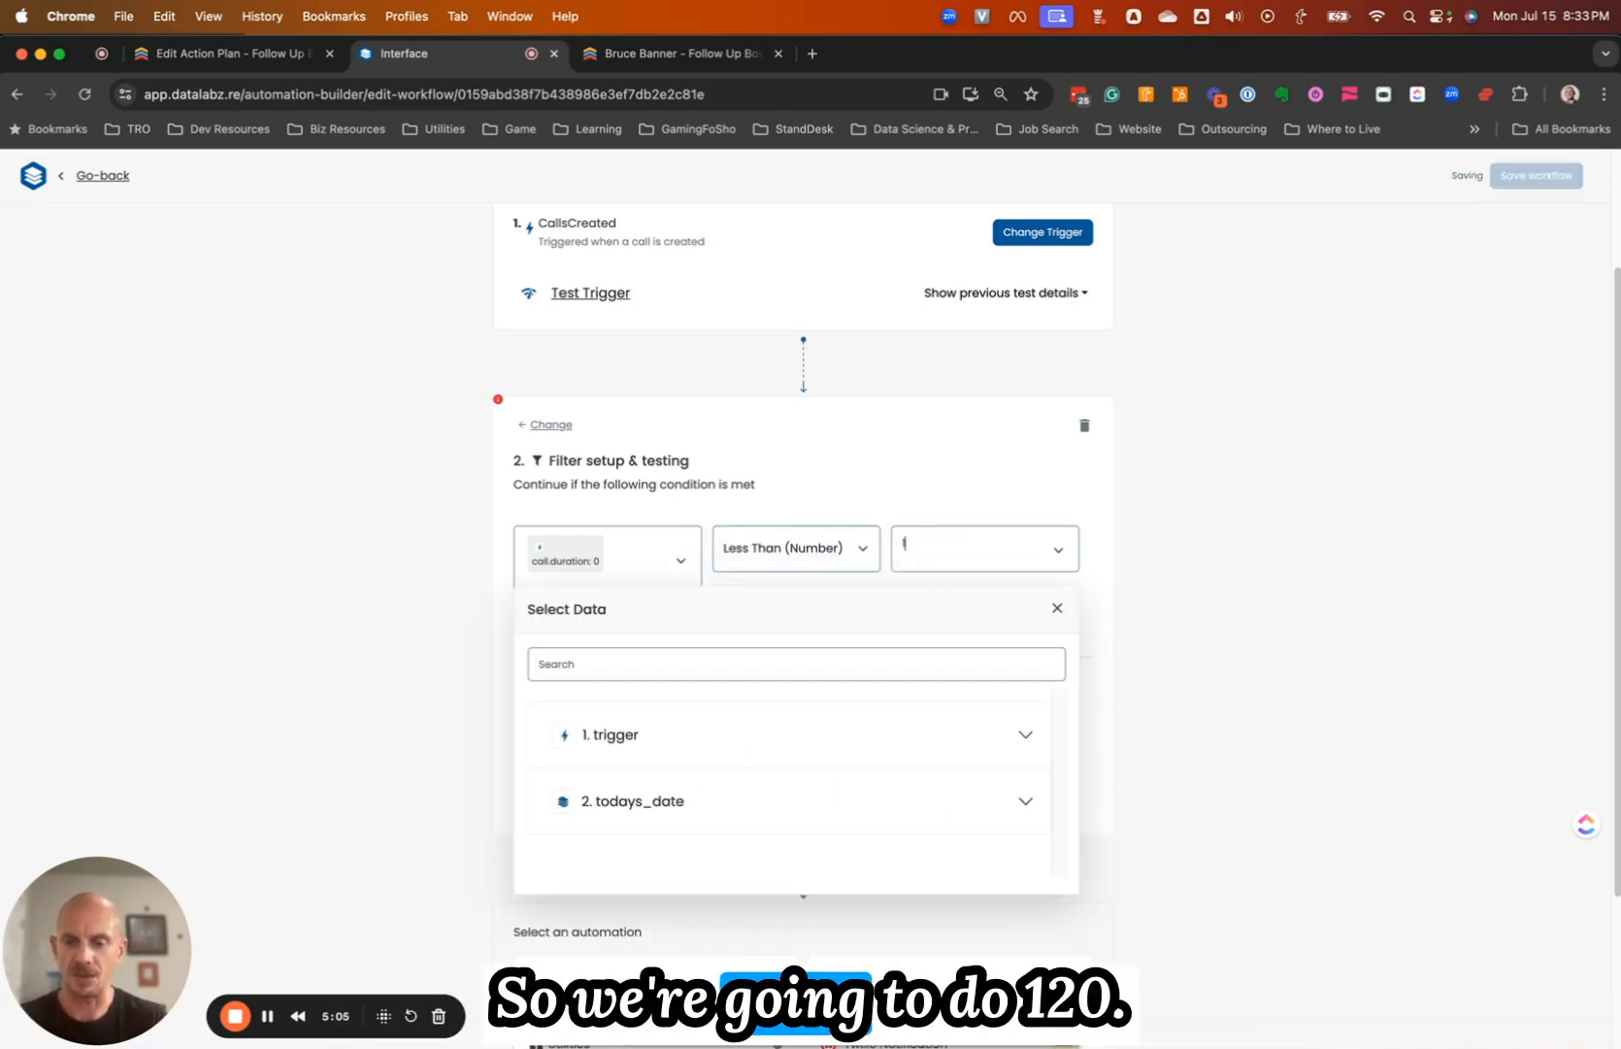
type("20")
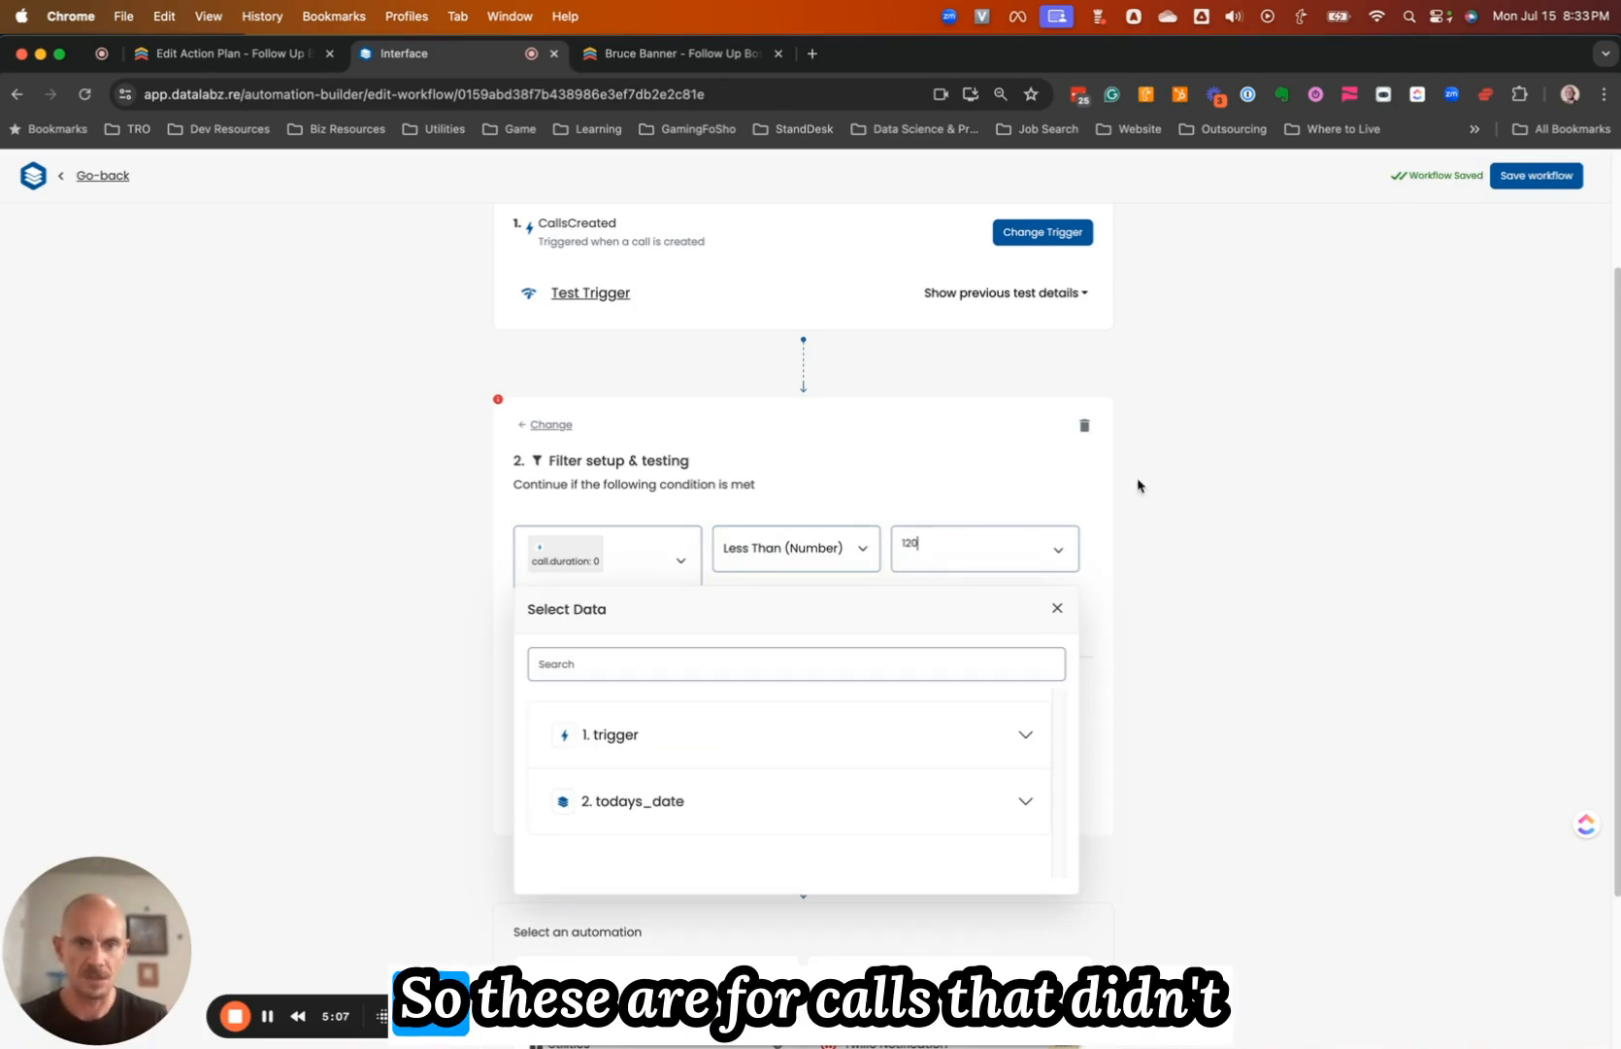
left_click(1256, 533)
Test the call duration filter against the trigger's sample data
scroll(1108, 529, "down", 1)
scroll(1108, 529, "down", 3)
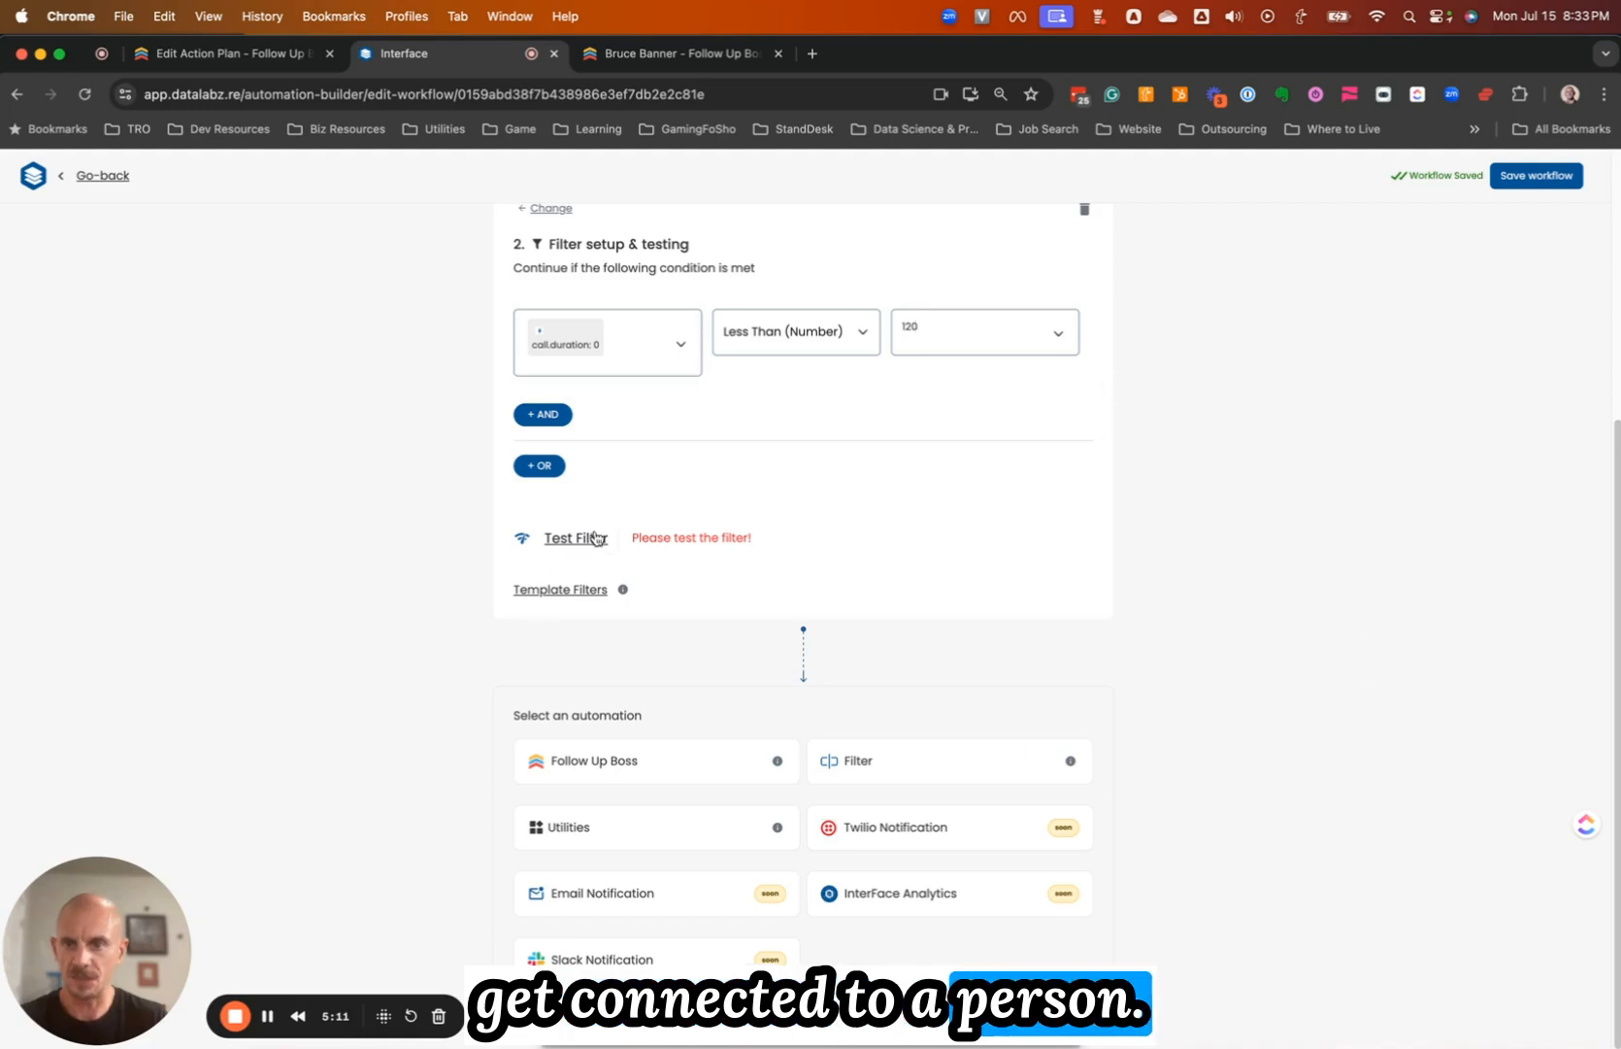
left_click(595, 537)
scroll(1242, 519, "down", 4)
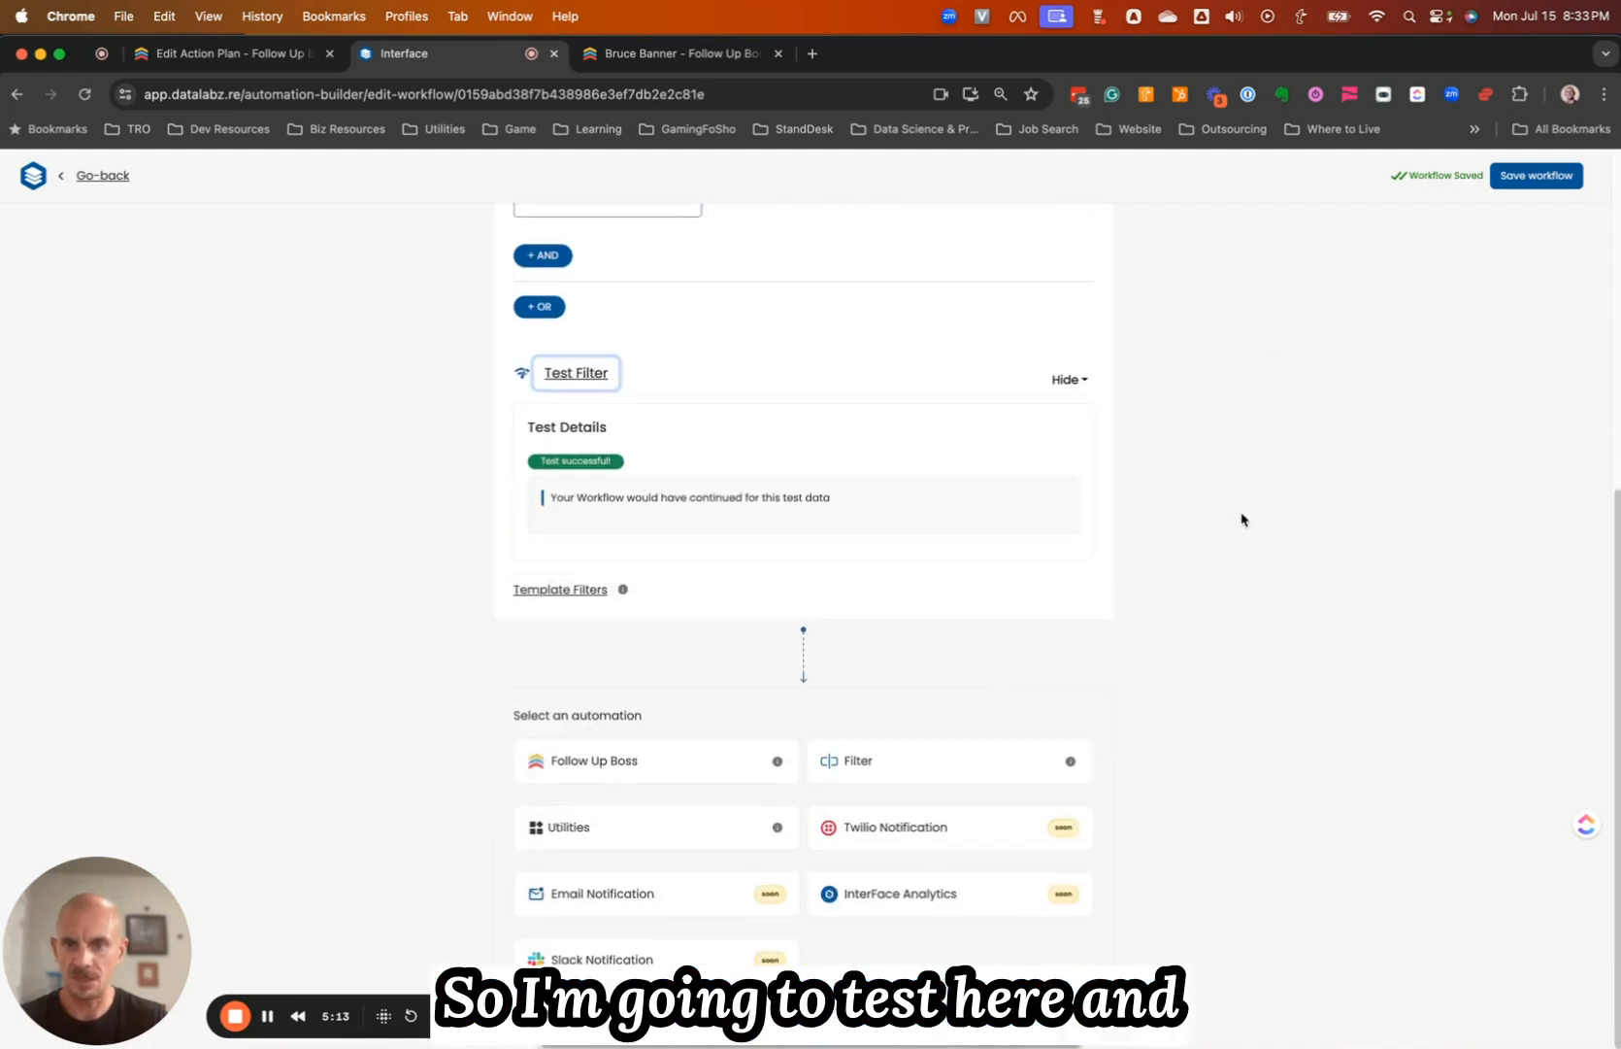
Add a Follow Up Boss step after the filter, set its action to Update Person, and view the available stages
left_click(641, 763)
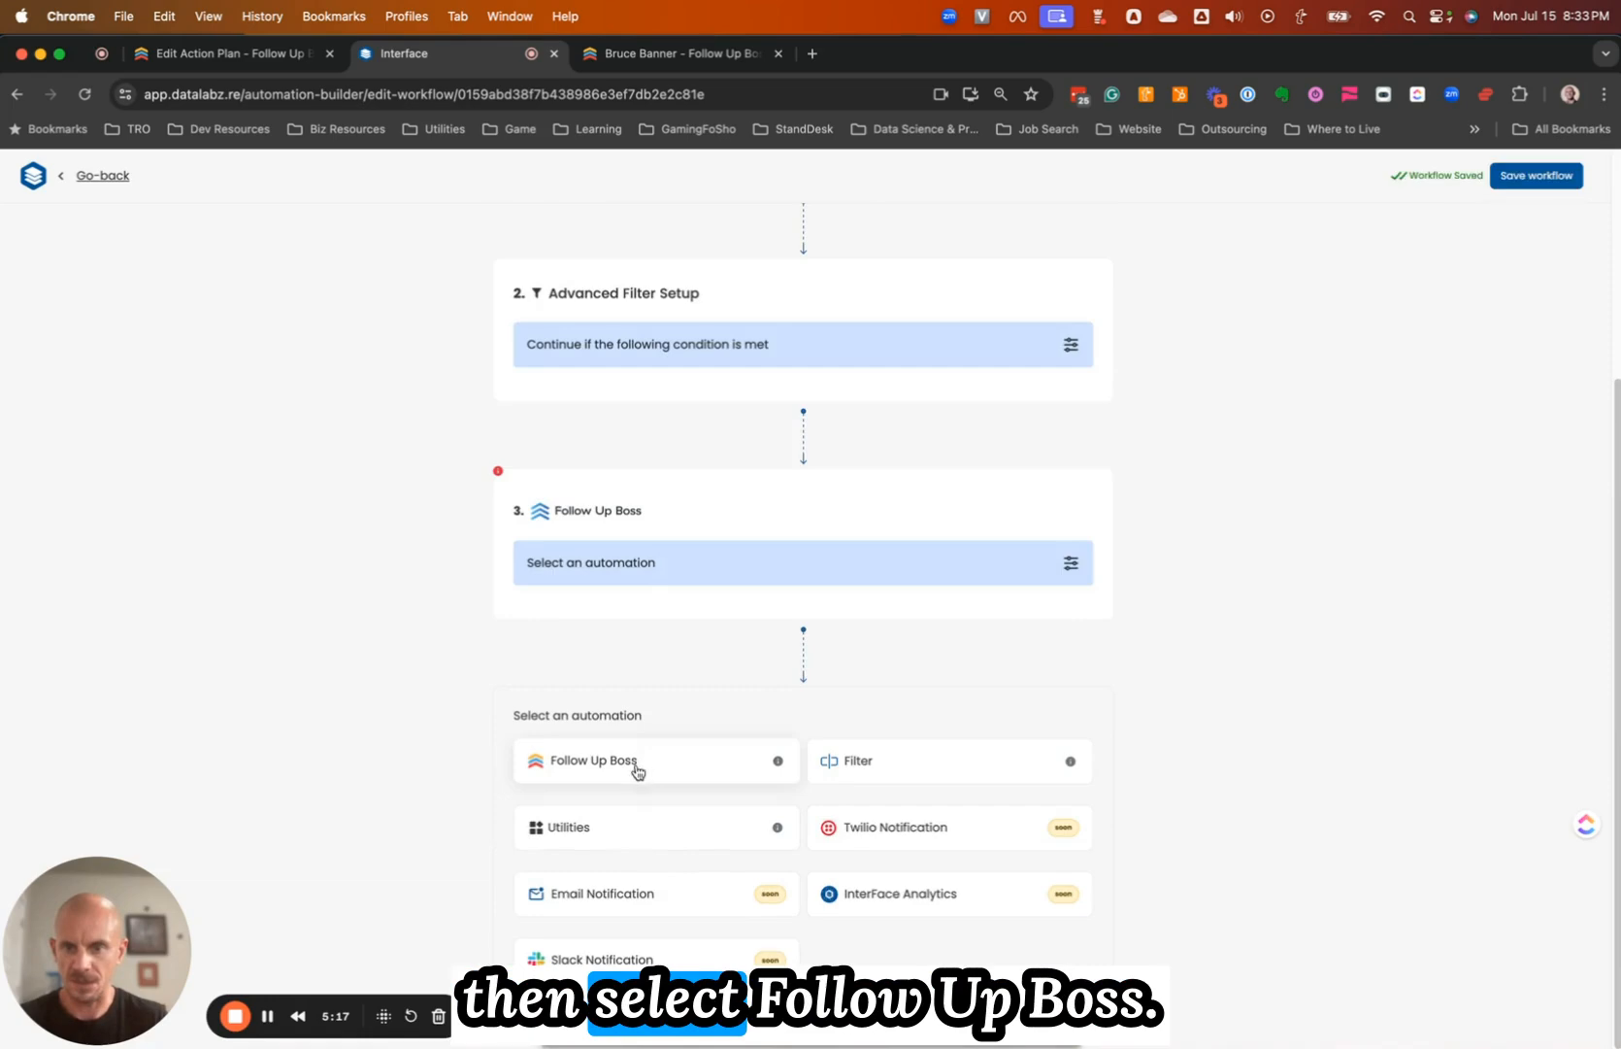
left_click(608, 571)
left_click(608, 547)
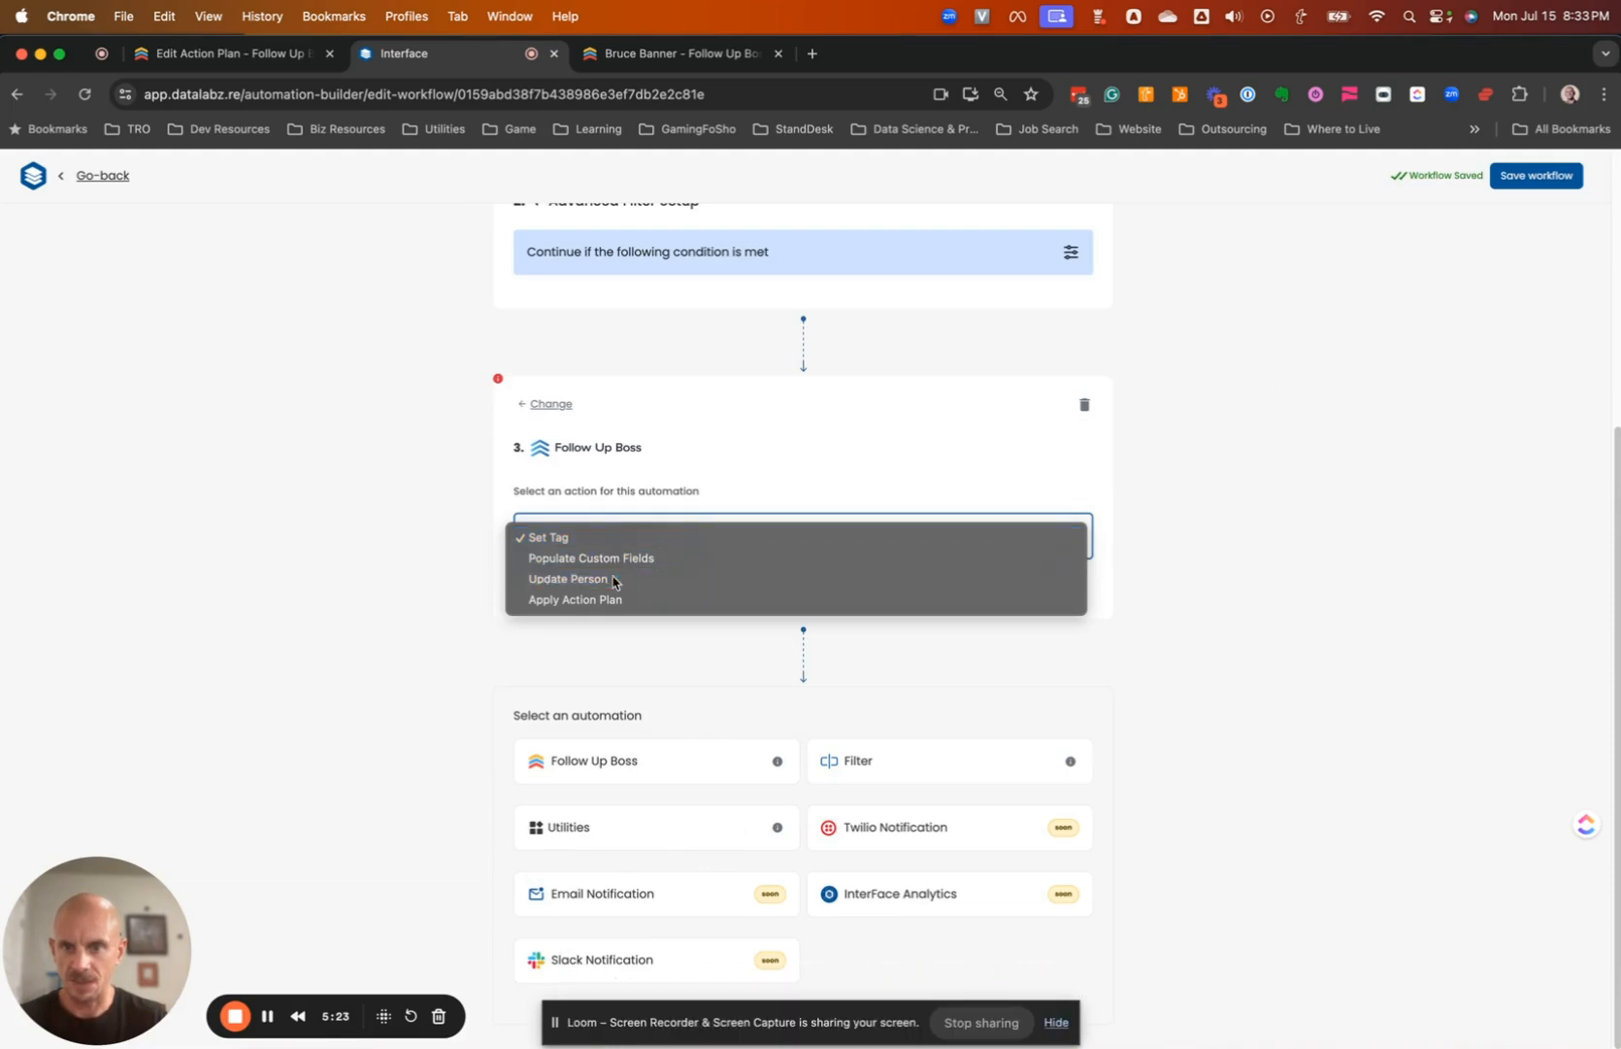
left_click(613, 579)
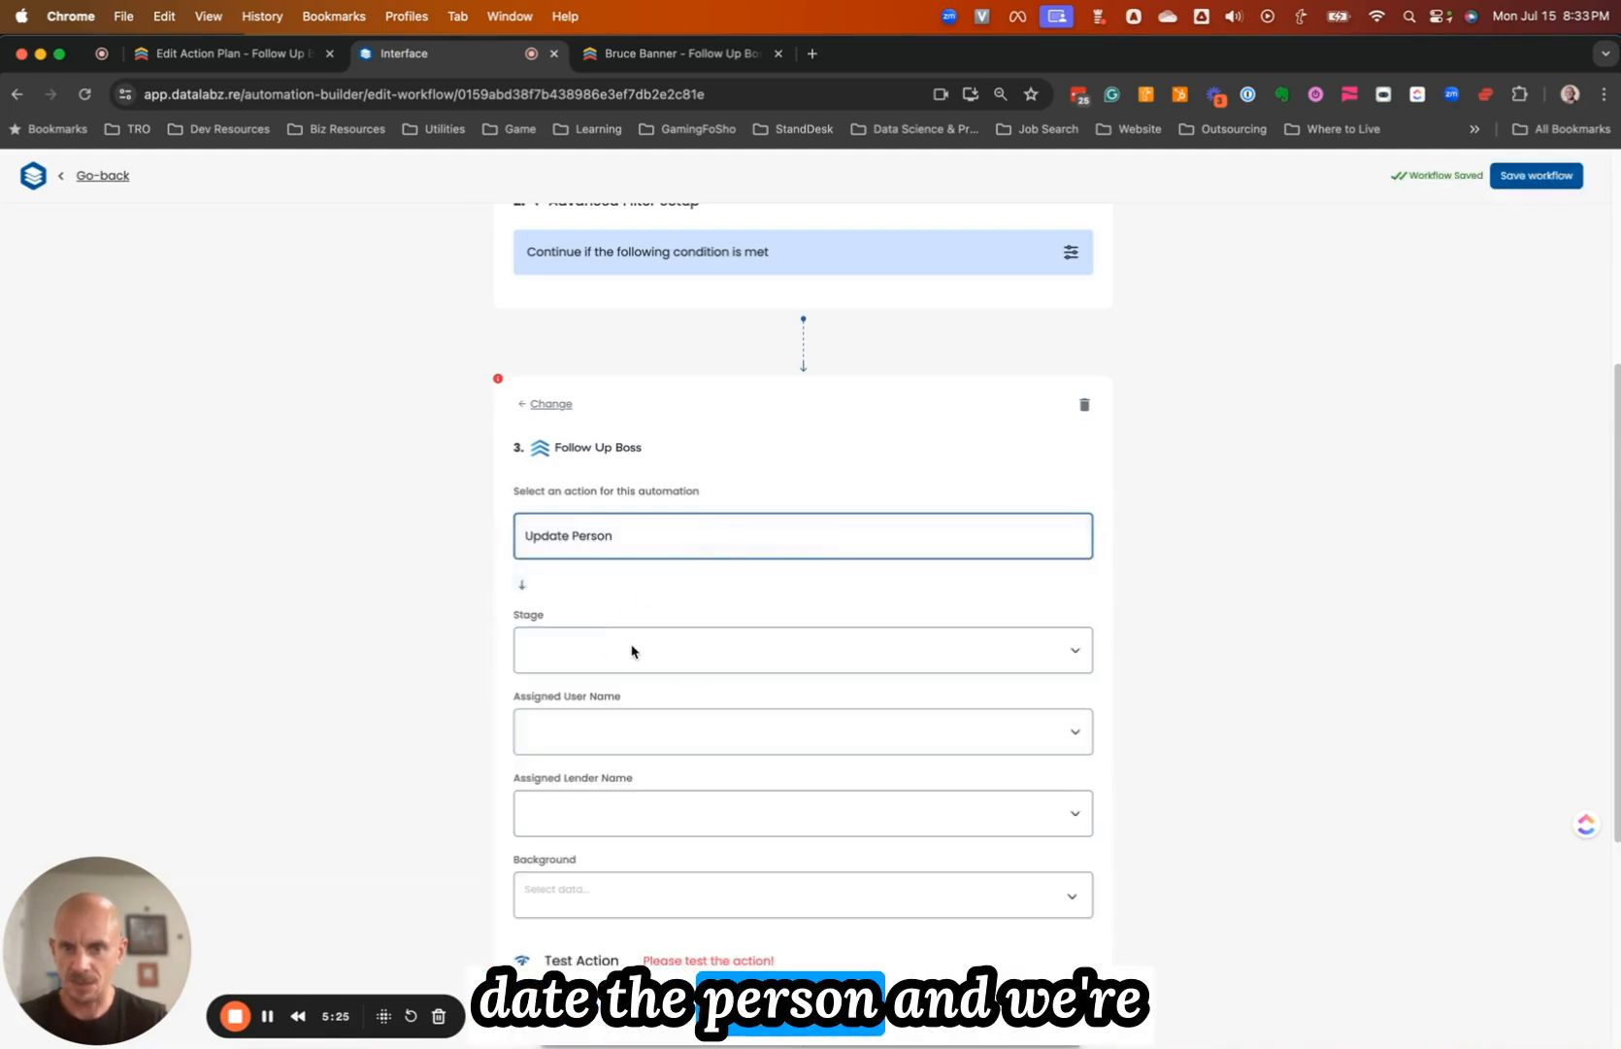
scroll(1188, 672, "down", 3)
left_click(1060, 496)
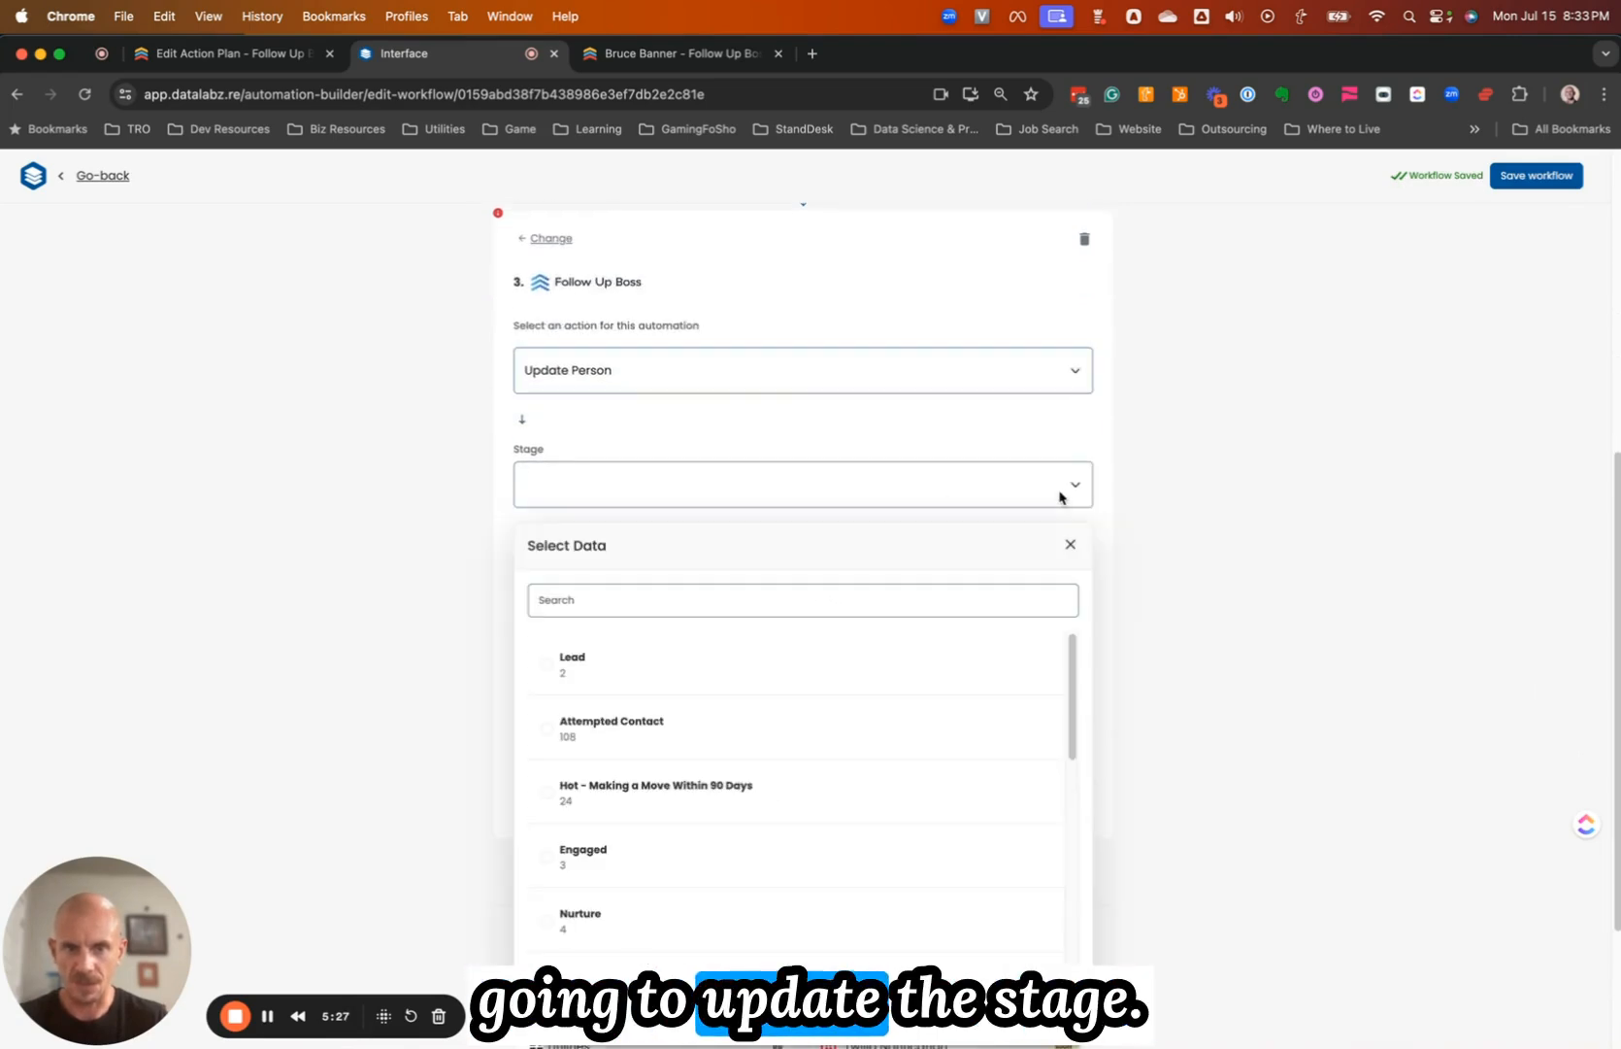
Add an AND condition to the filter, search the trigger data for "stage", and use person.stage as its field
scroll(994, 451, "up", 3)
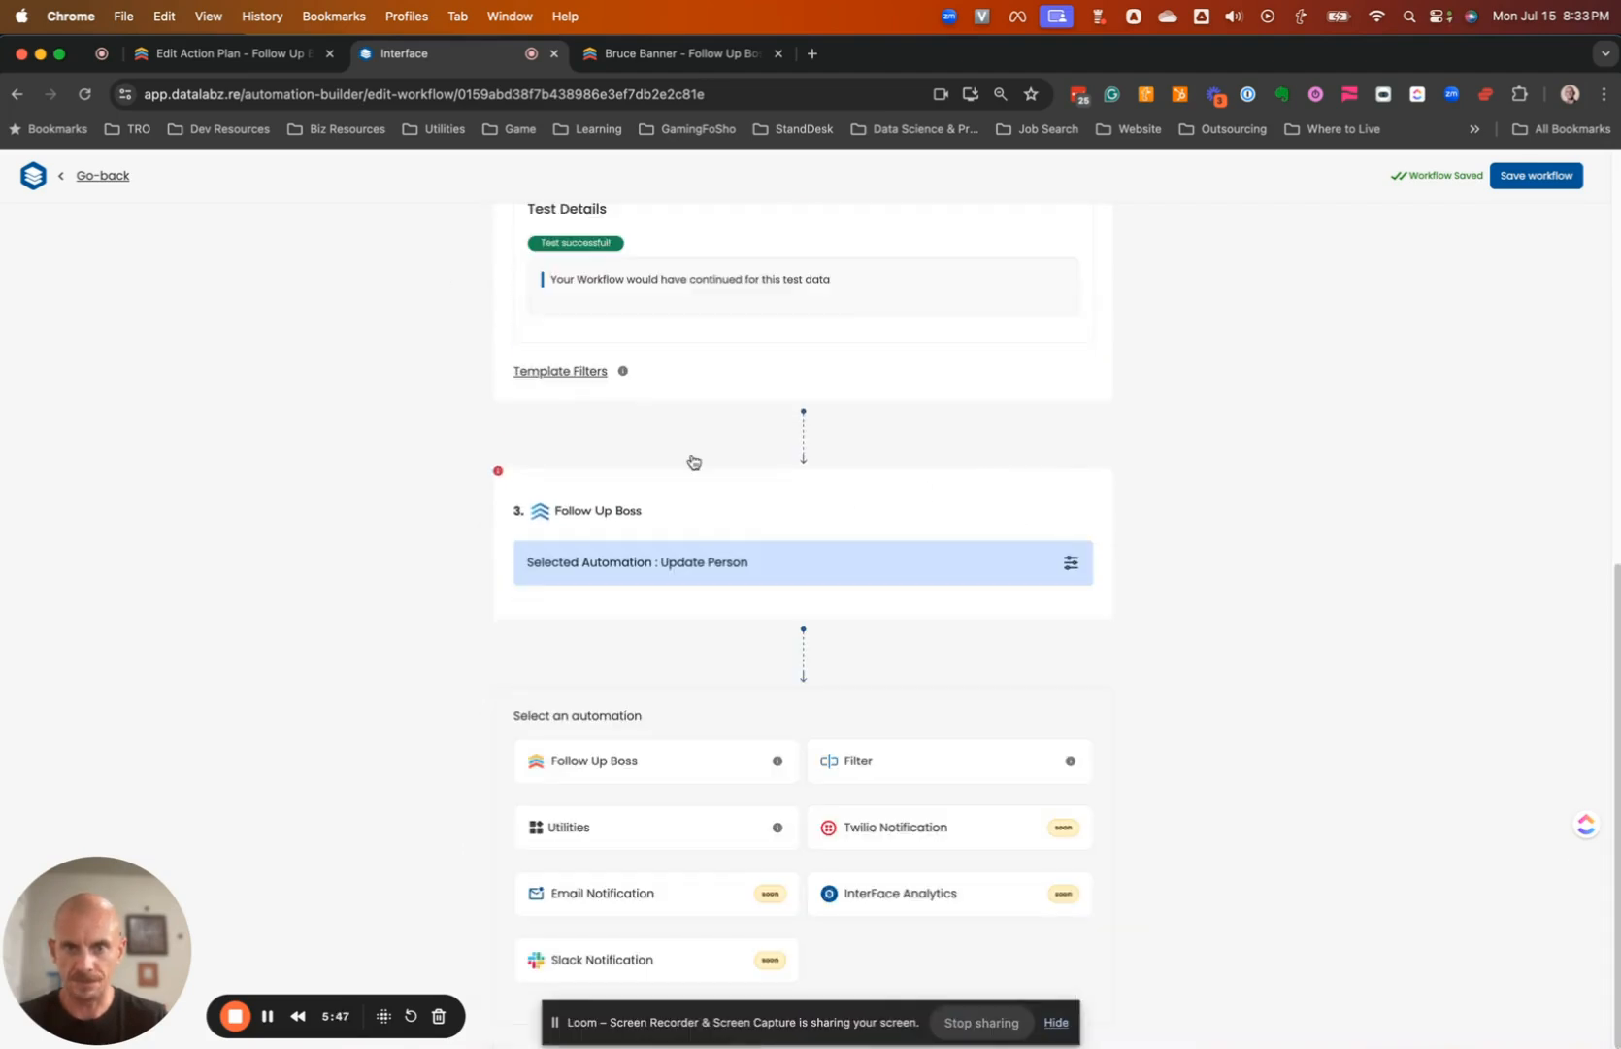
scroll(692, 460, "up", 6)
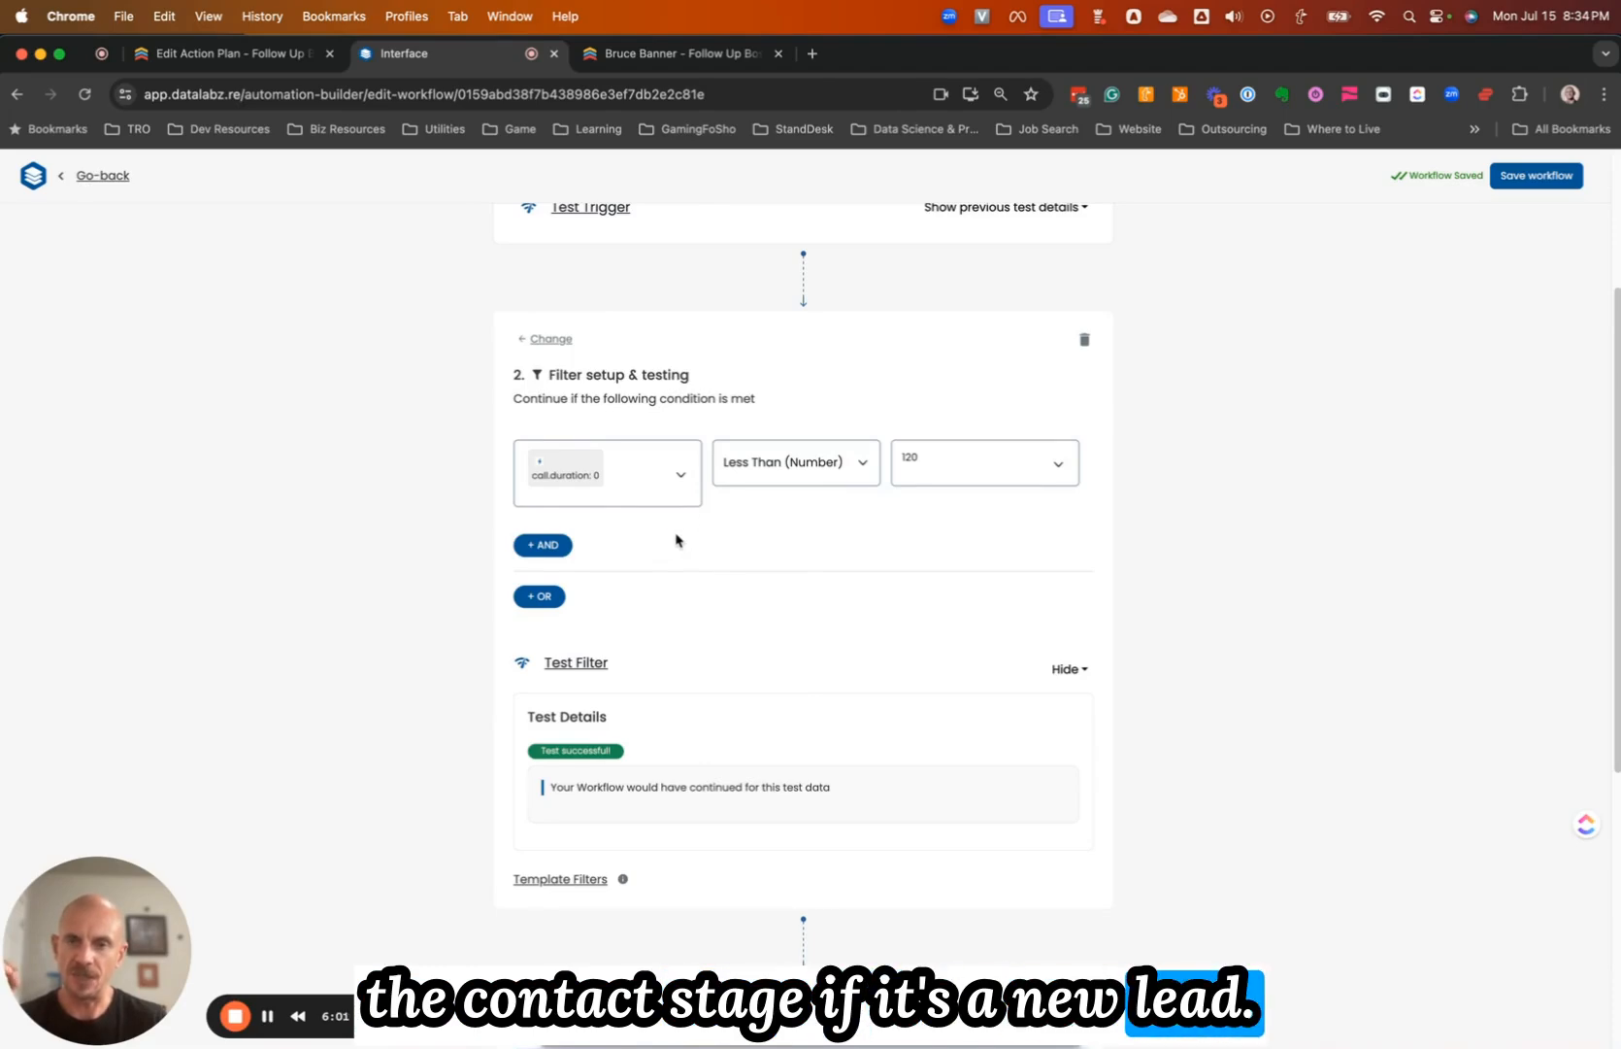
left_click(566, 553)
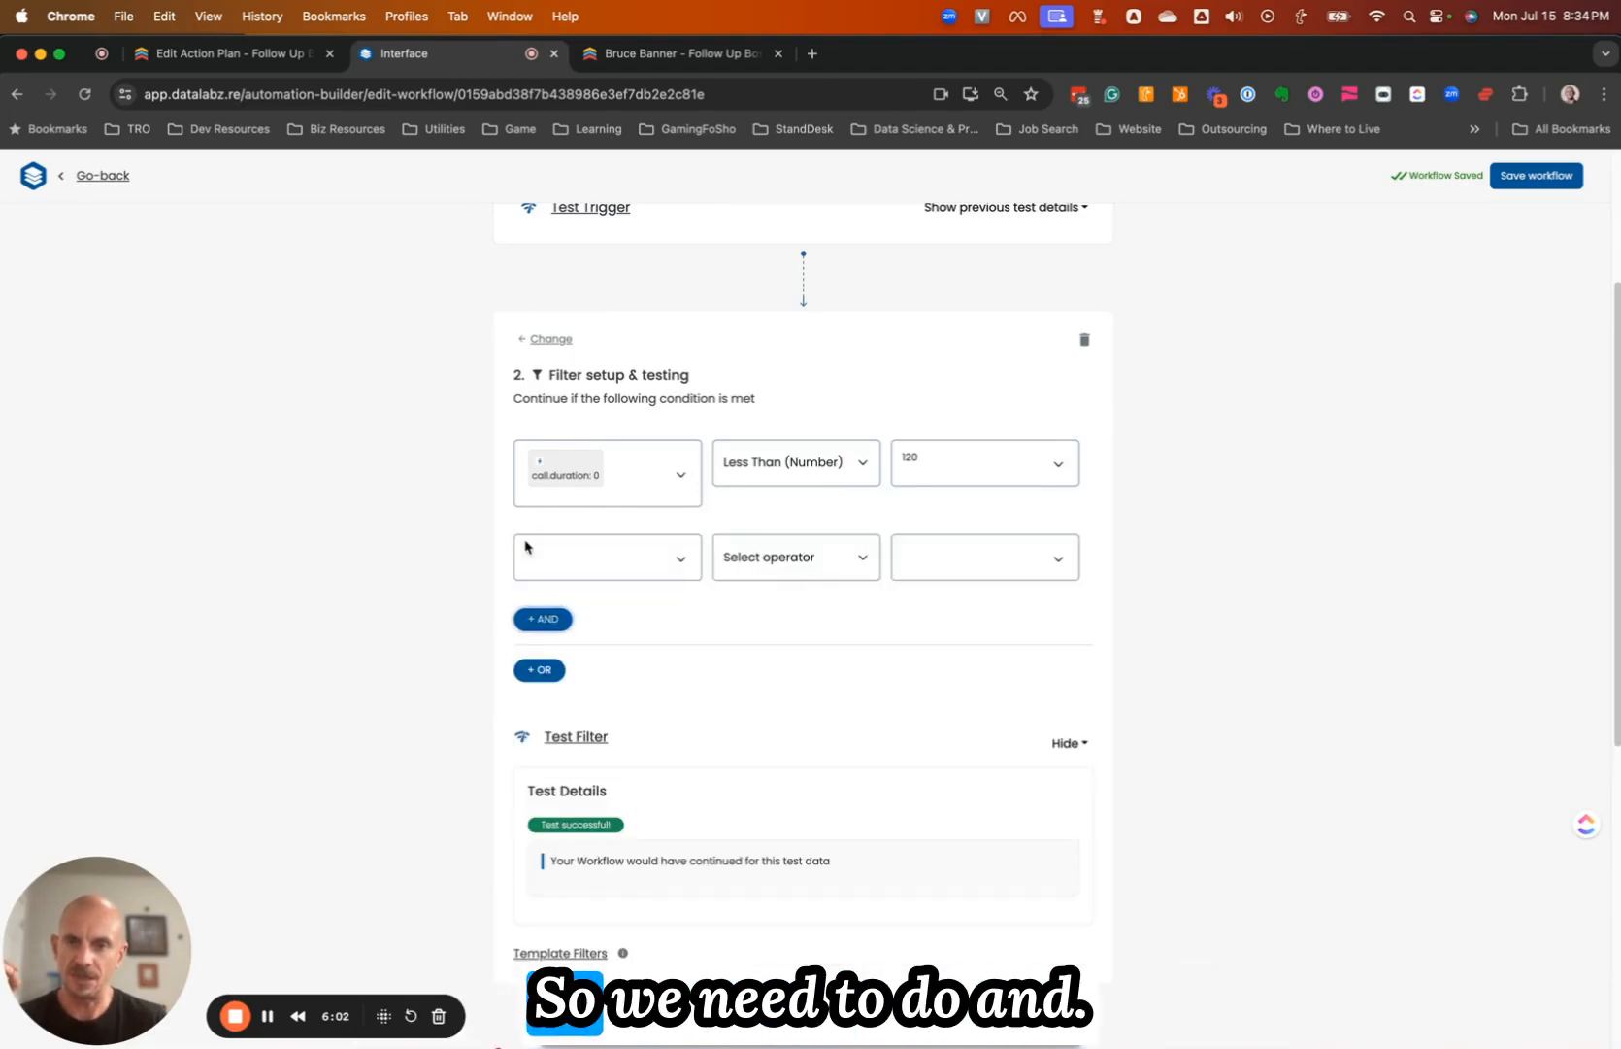
left_click(683, 557)
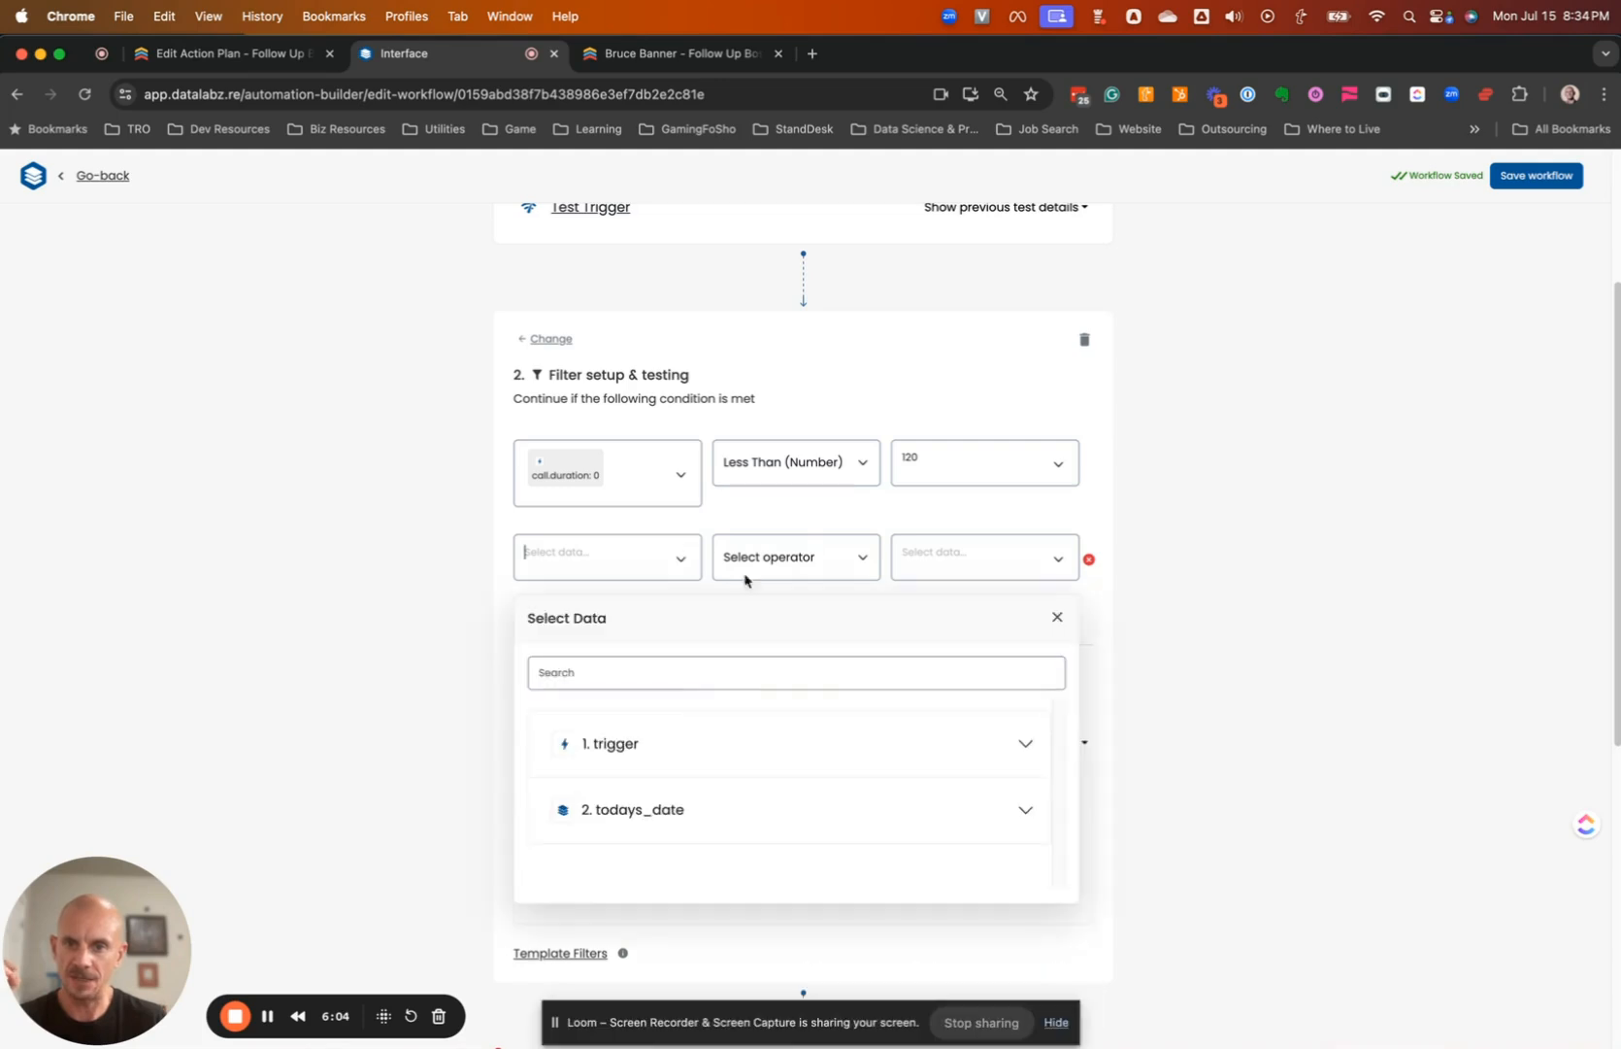
left_click(662, 763)
left_click(645, 672)
type("stage")
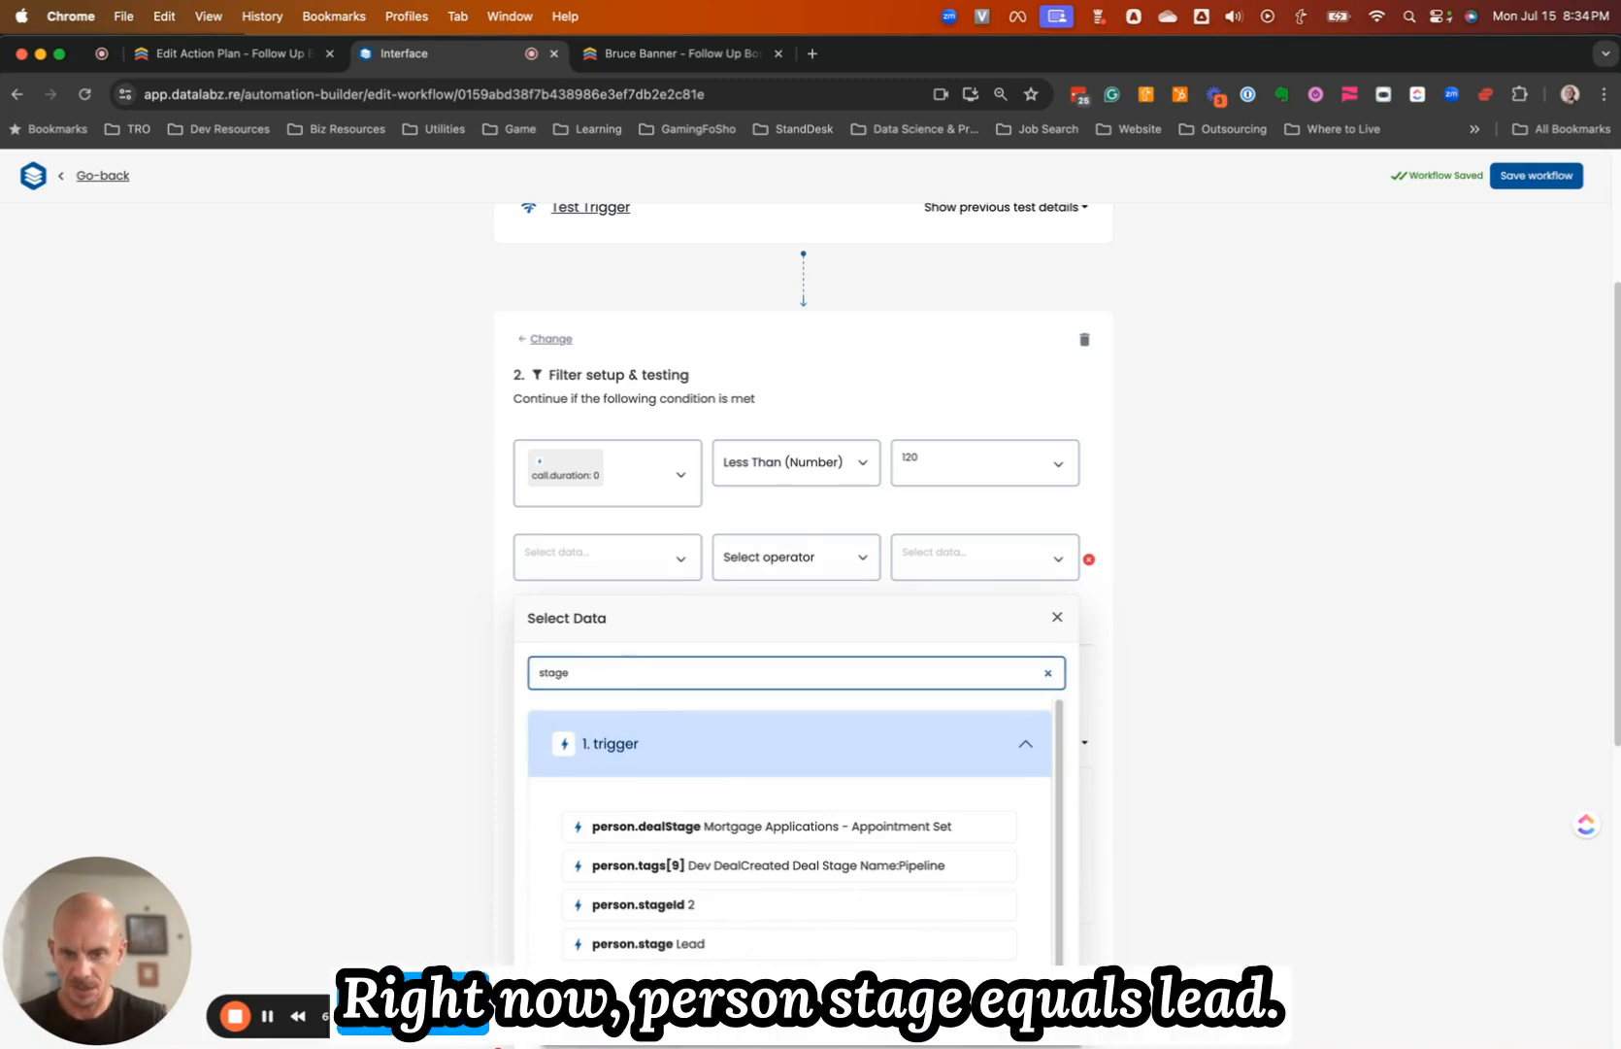
left_click(648, 942)
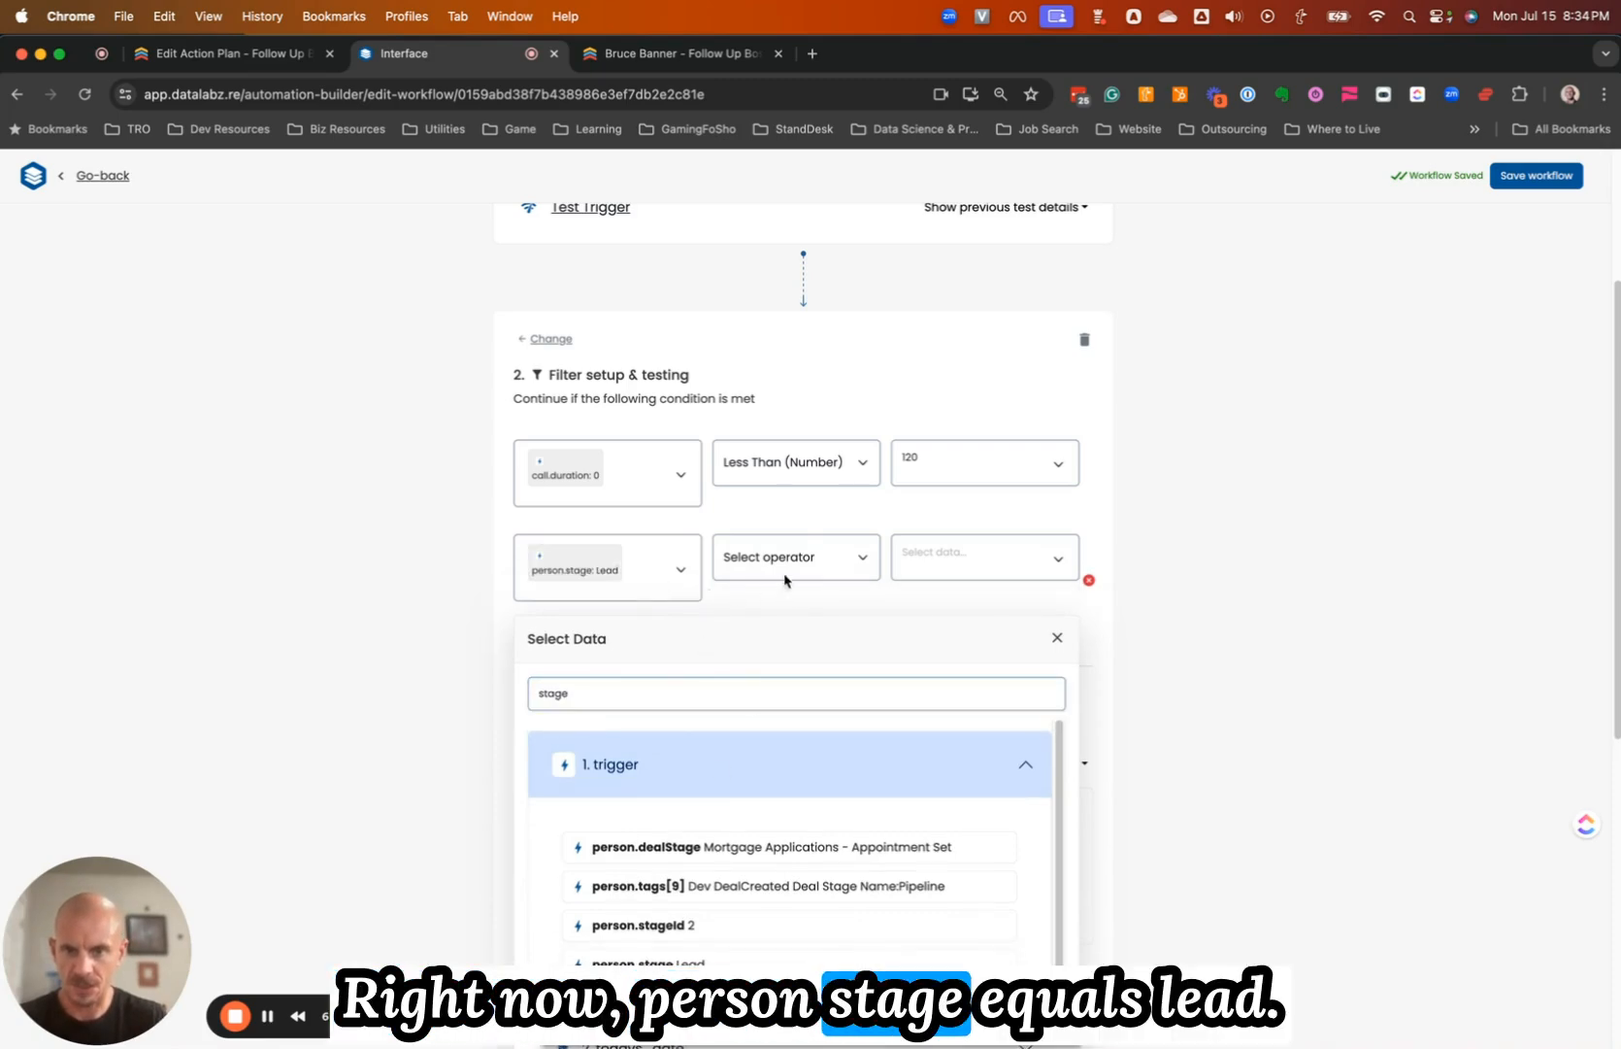
Set the person.stage condition to = Equals (Text) with the value Lead, and test the filter again
left_click(811, 563)
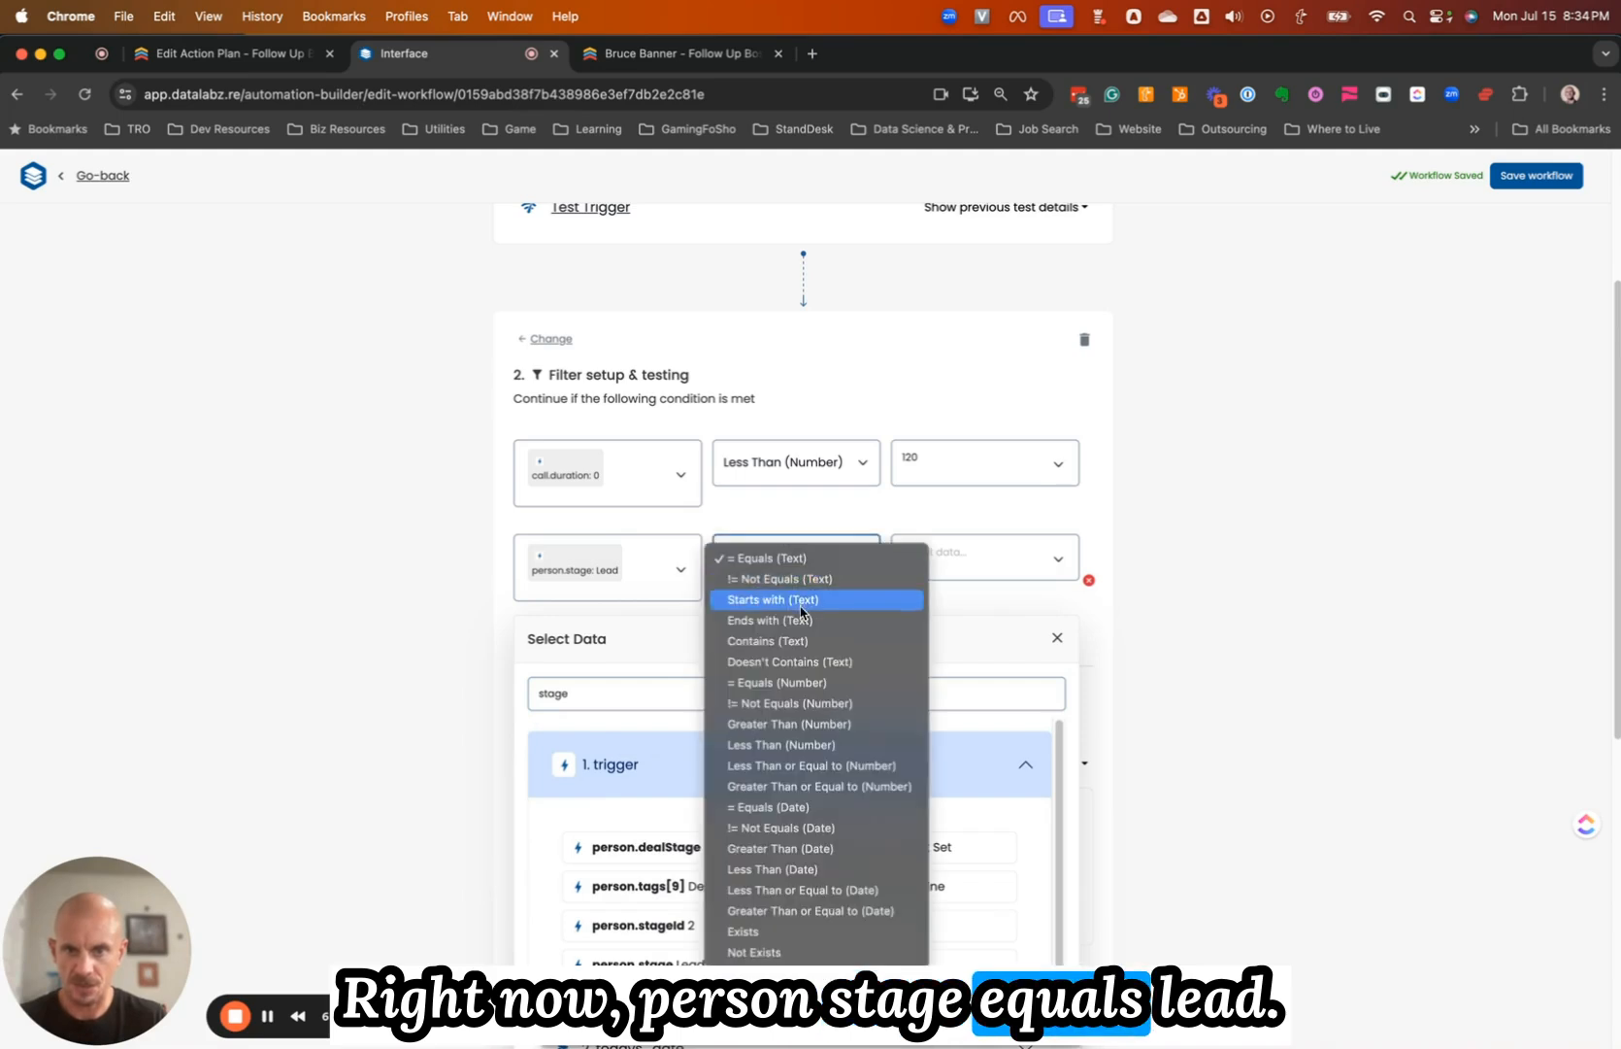
left_click(804, 563)
left_click(956, 558)
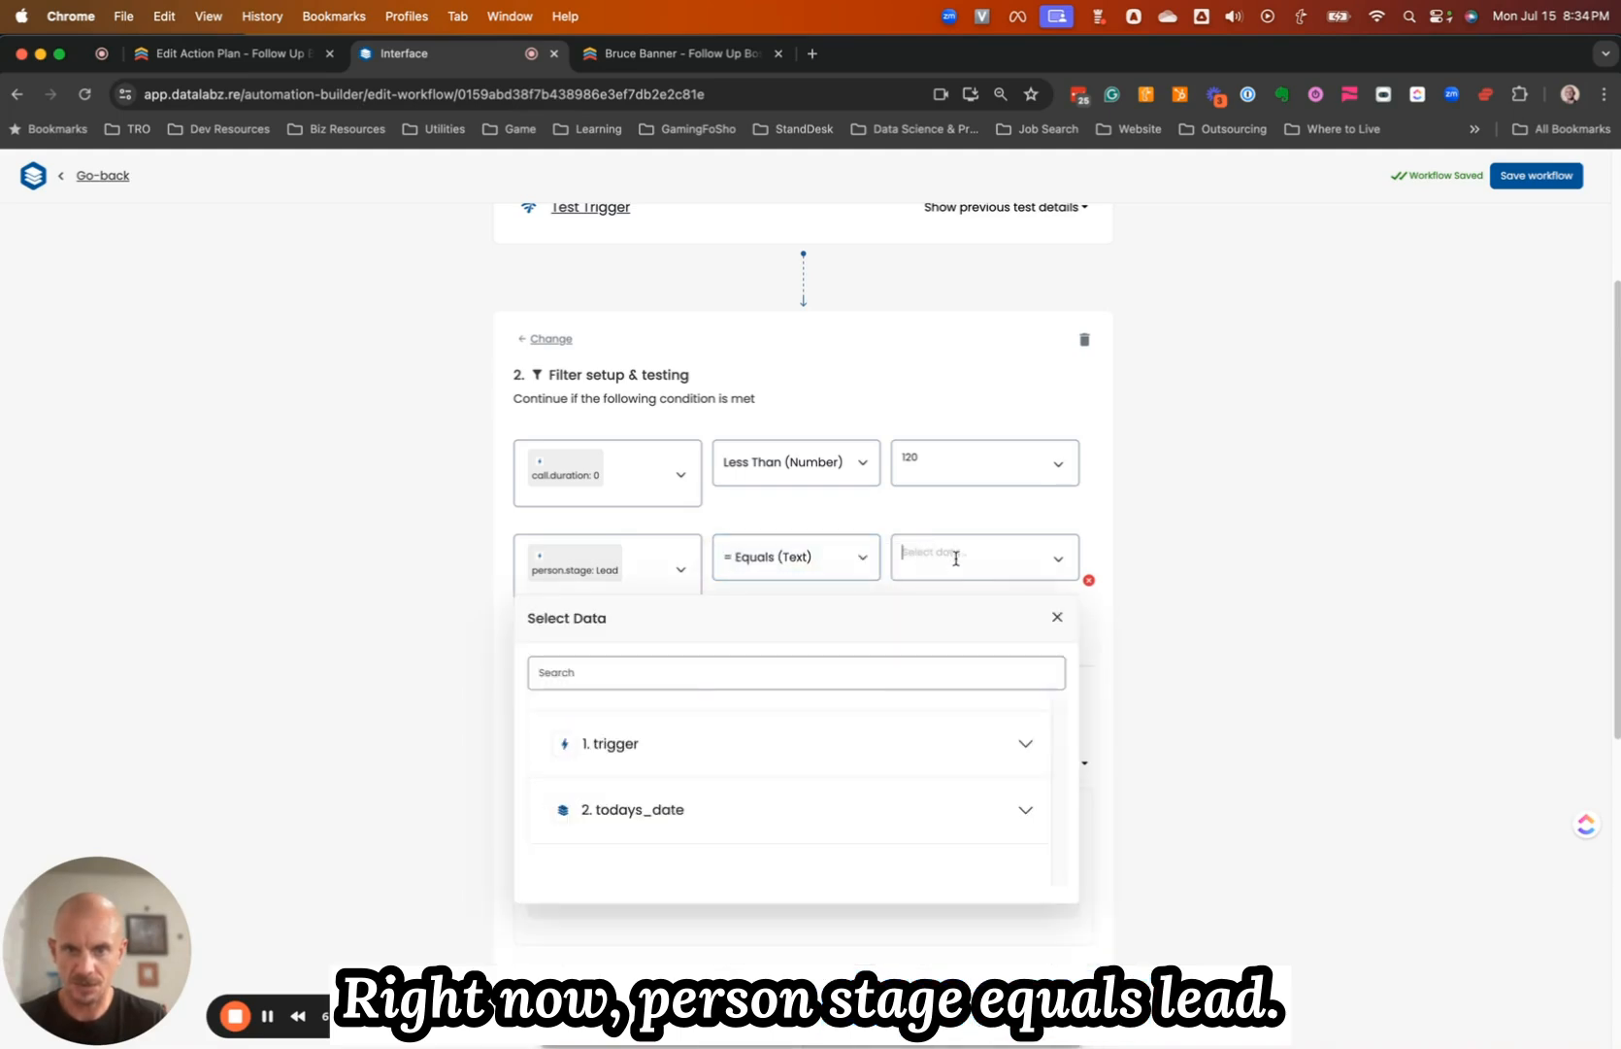
type("Lead")
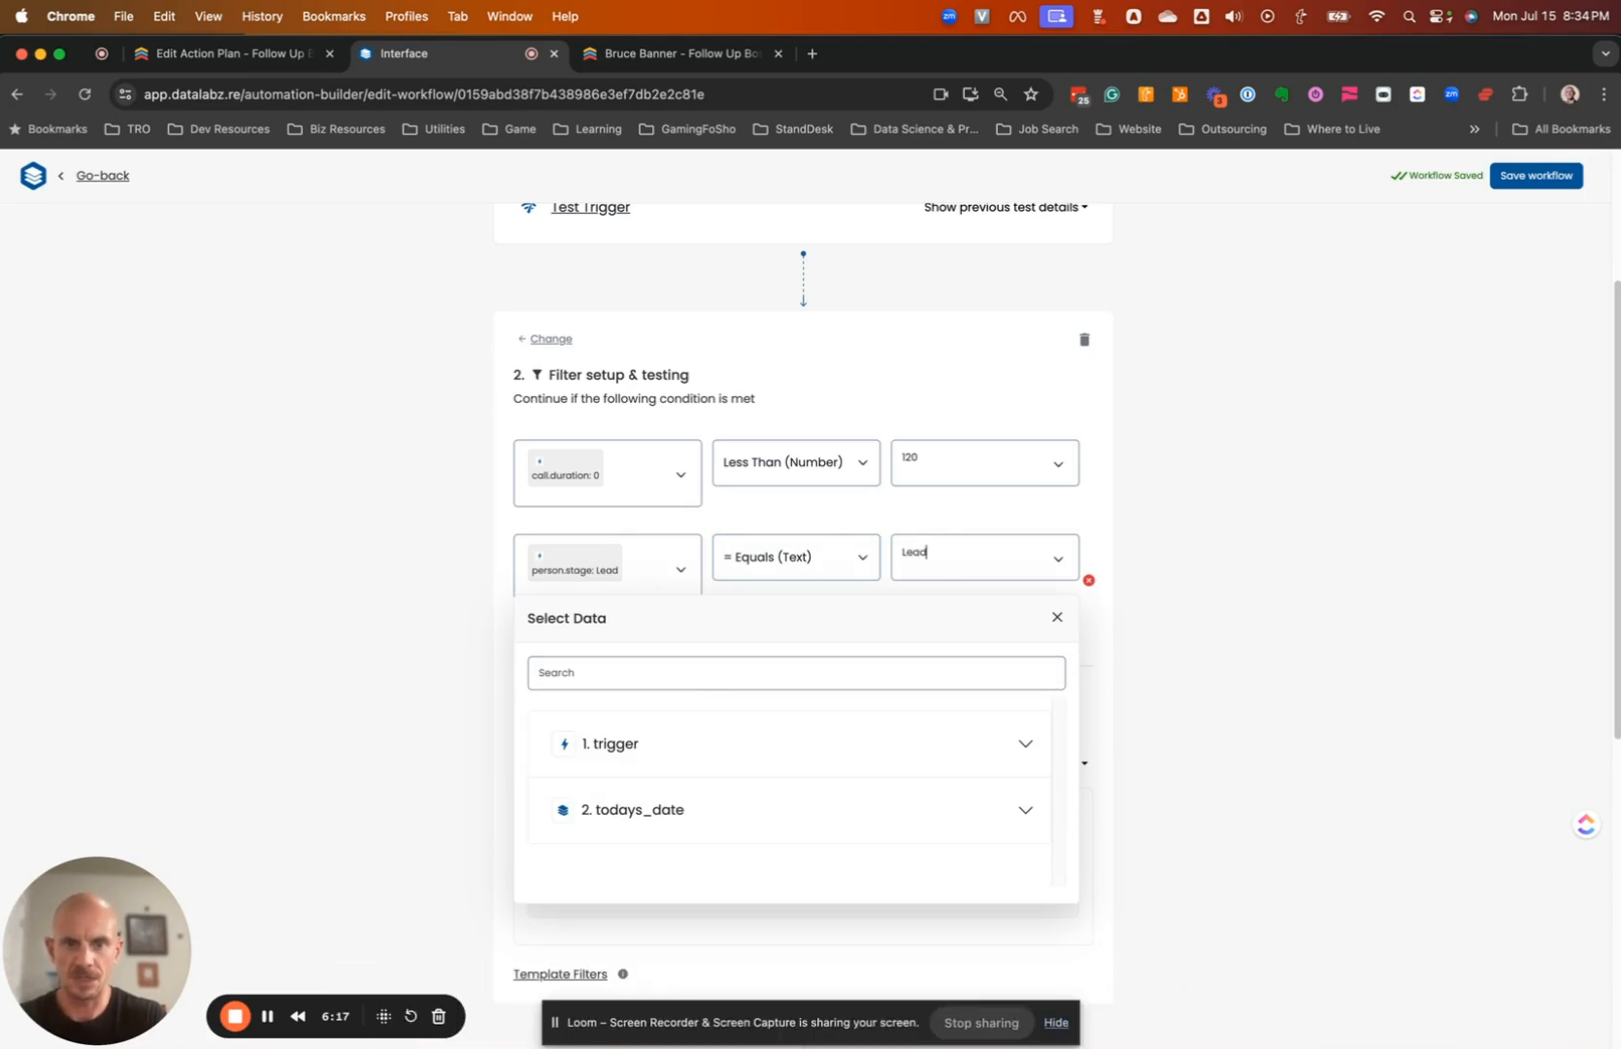
left_click(1289, 533)
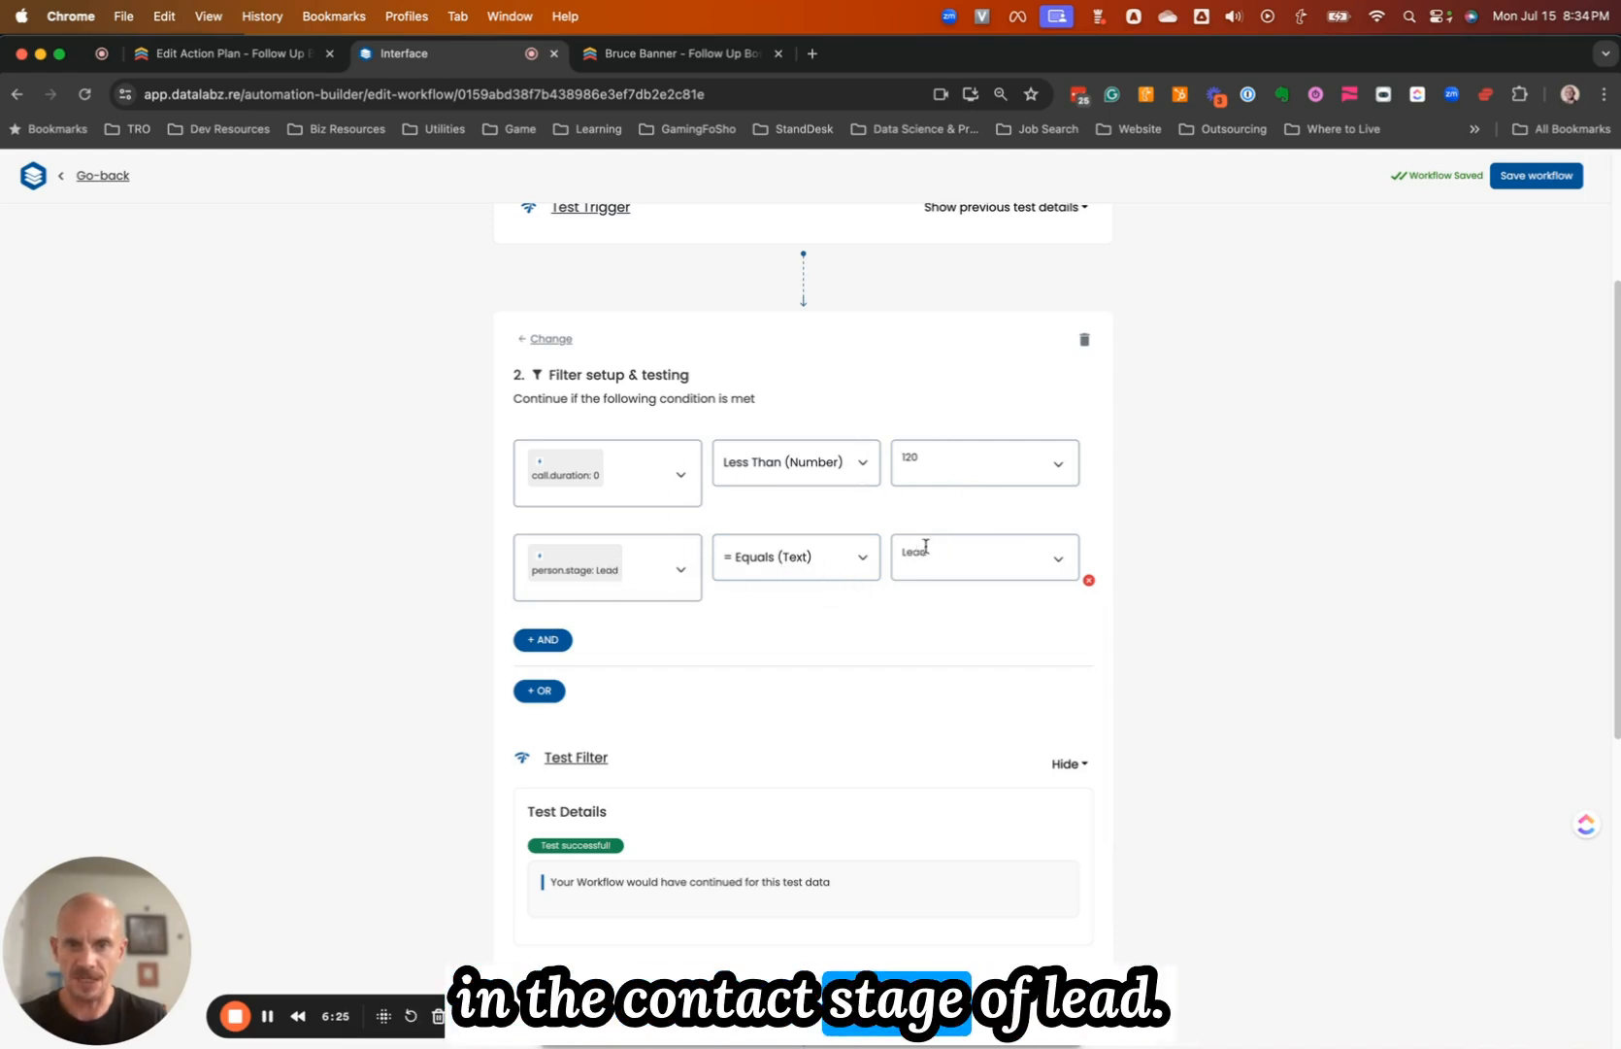
scroll(1137, 553, "down", 5)
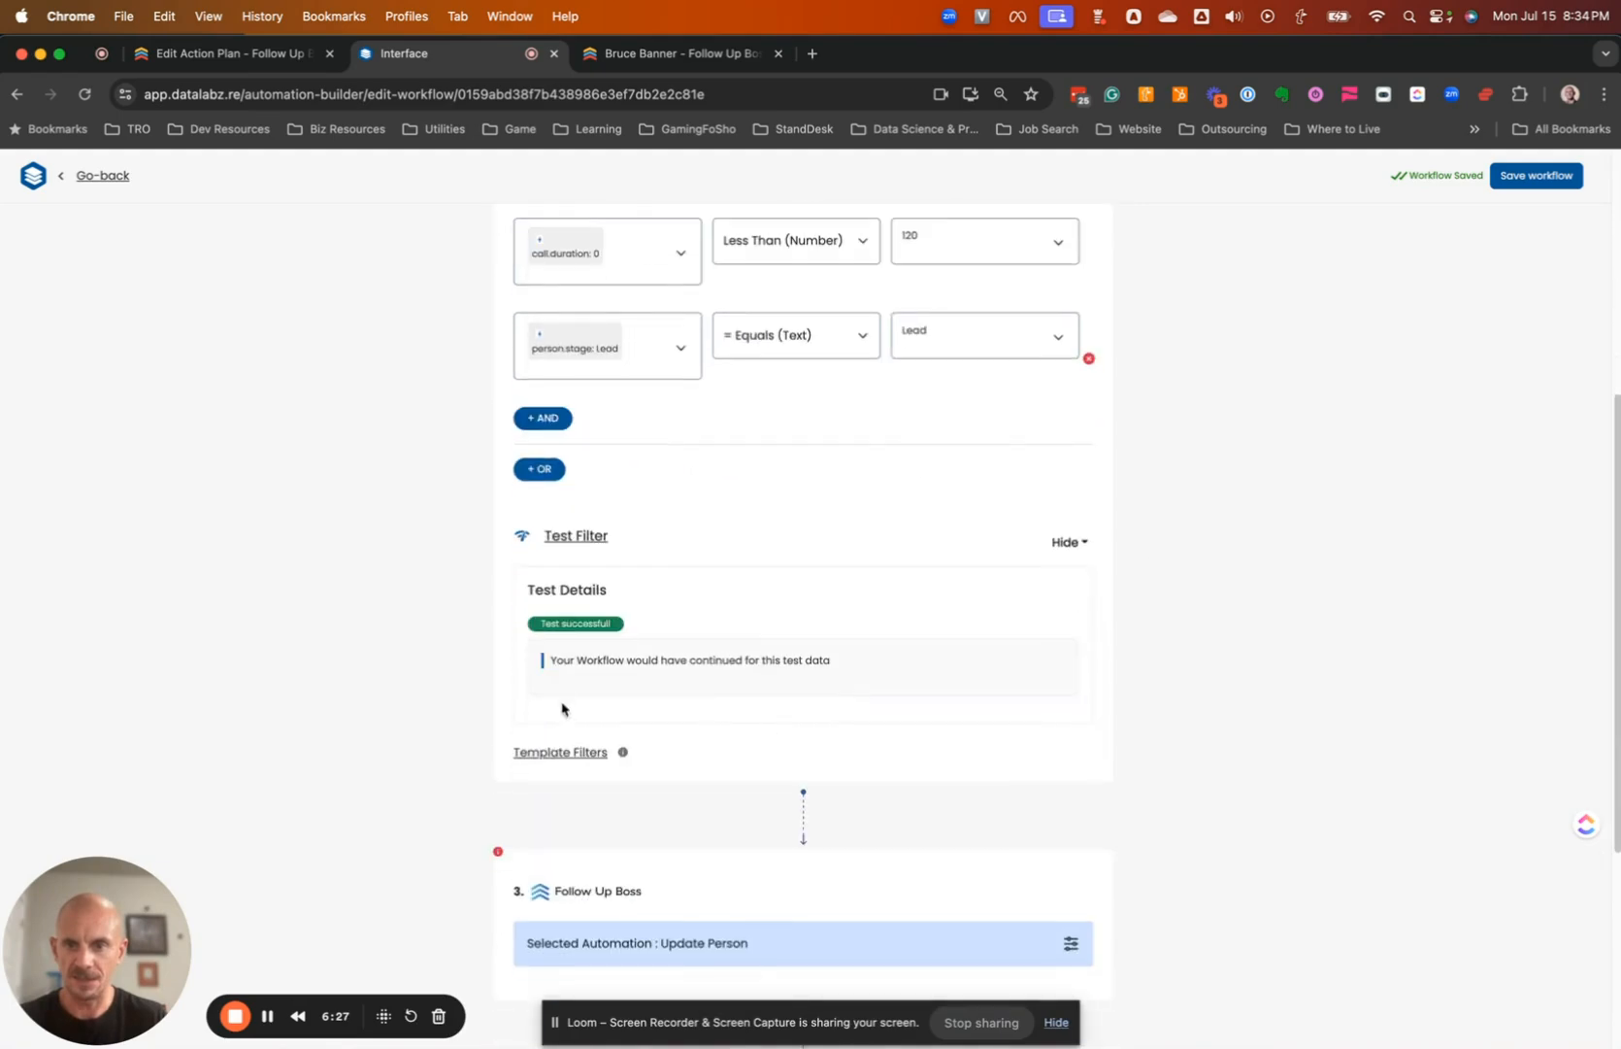
left_click(578, 541)
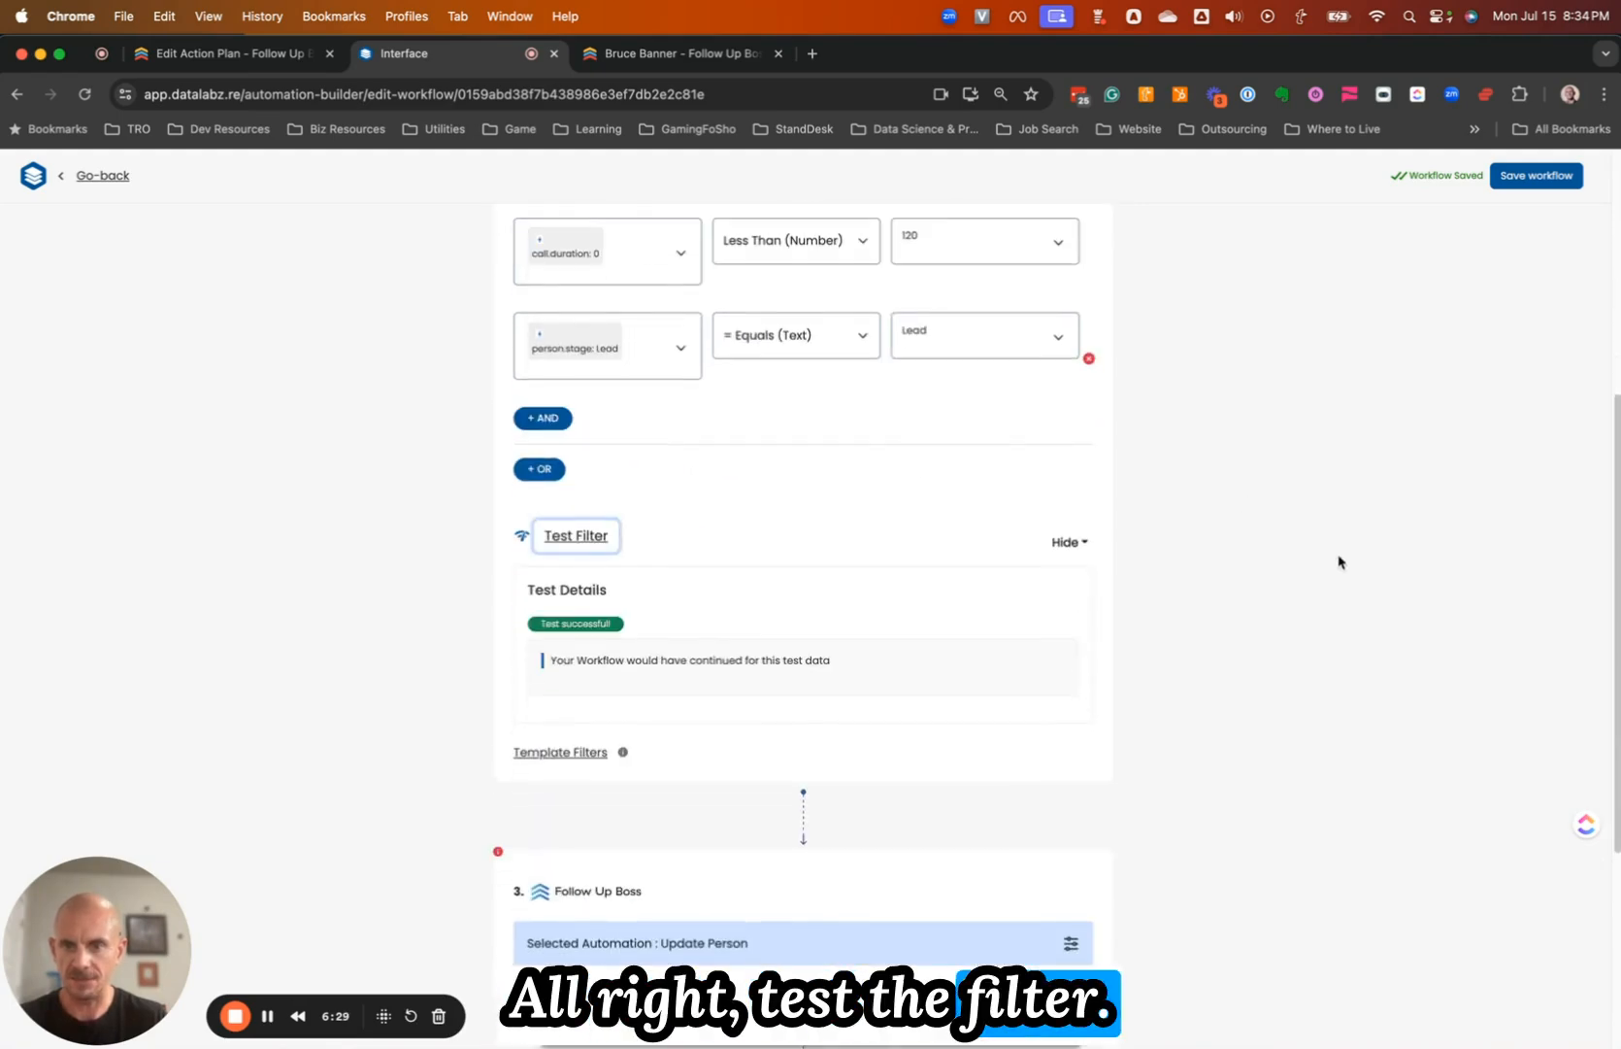
Reopen the Follow Up Boss step and set the Update Person action's Stage to Attempted Contact
scroll(879, 673, "down", 6)
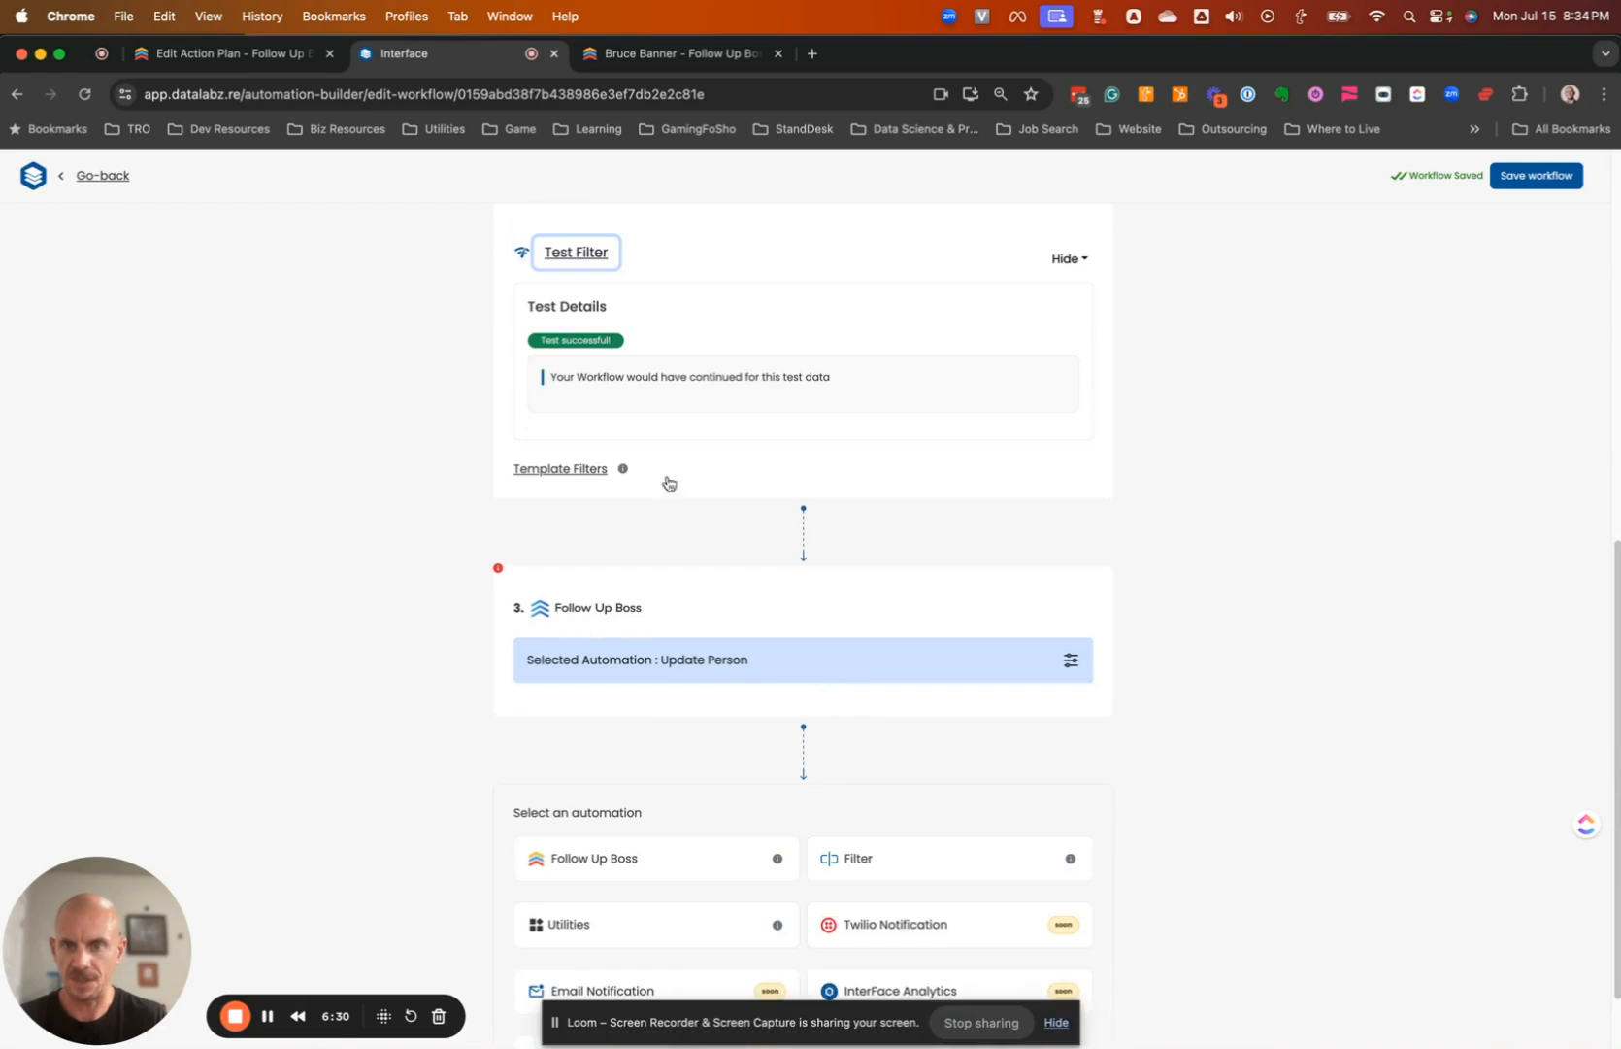
left_click(677, 661)
left_click(621, 558)
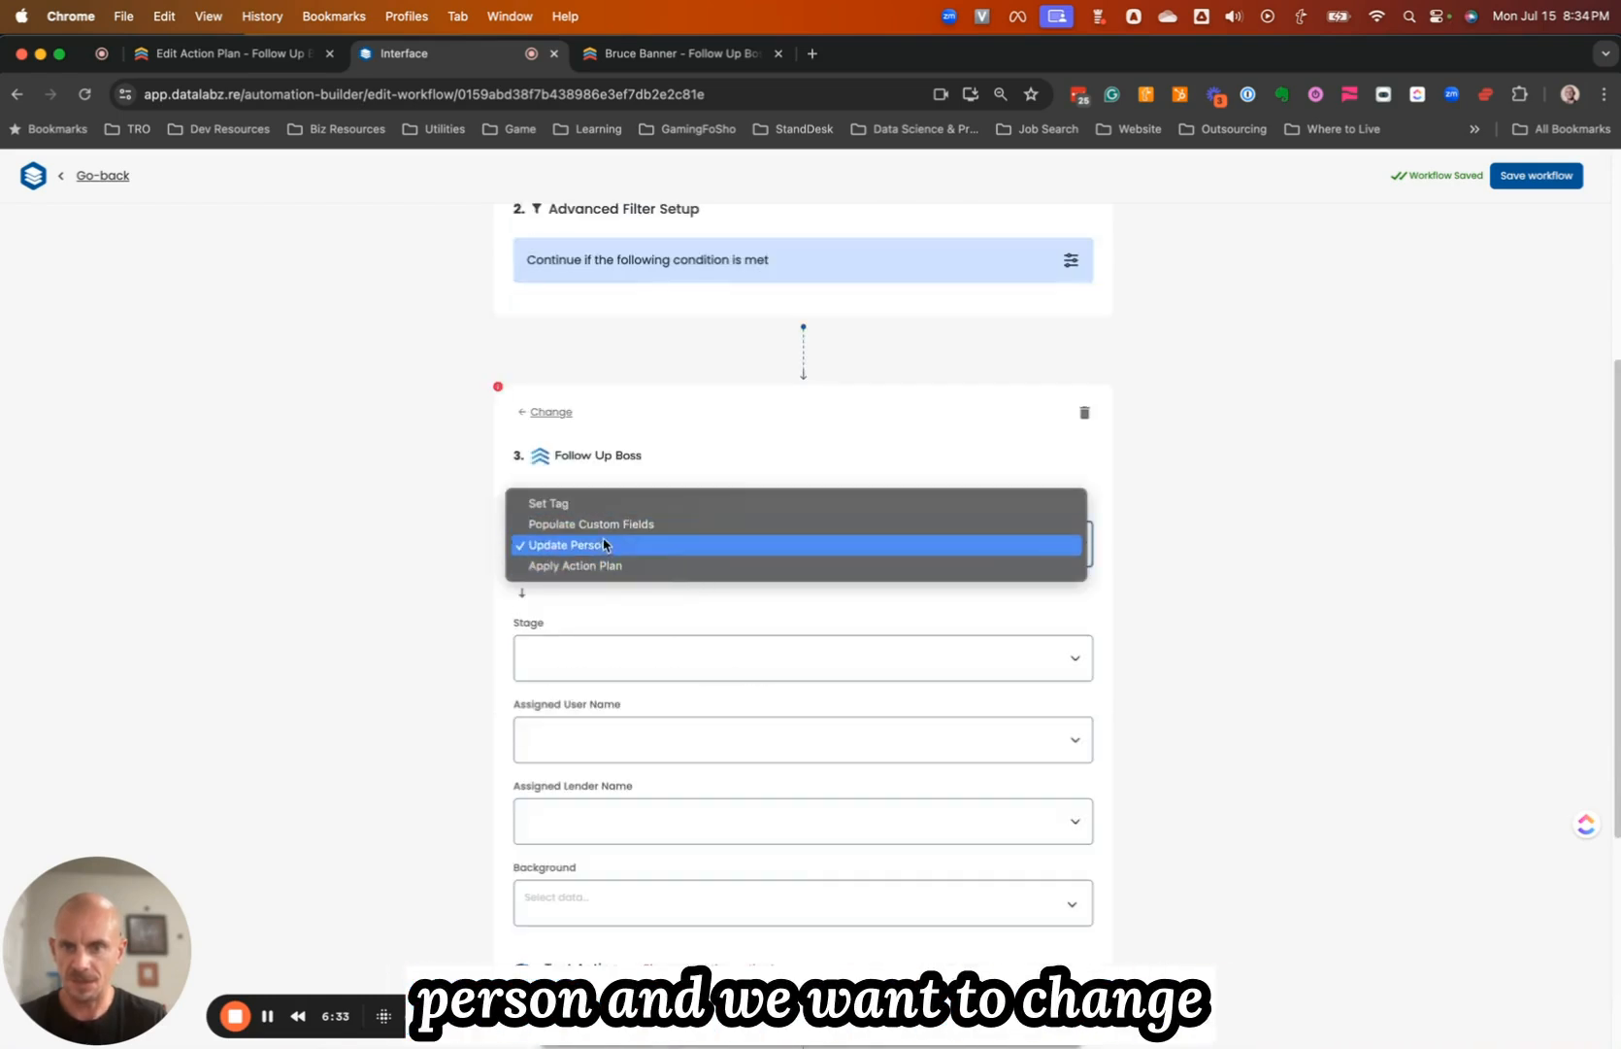
left_click(597, 547)
left_click(626, 660)
scroll(568, 855, "down", 2)
left_click(721, 826)
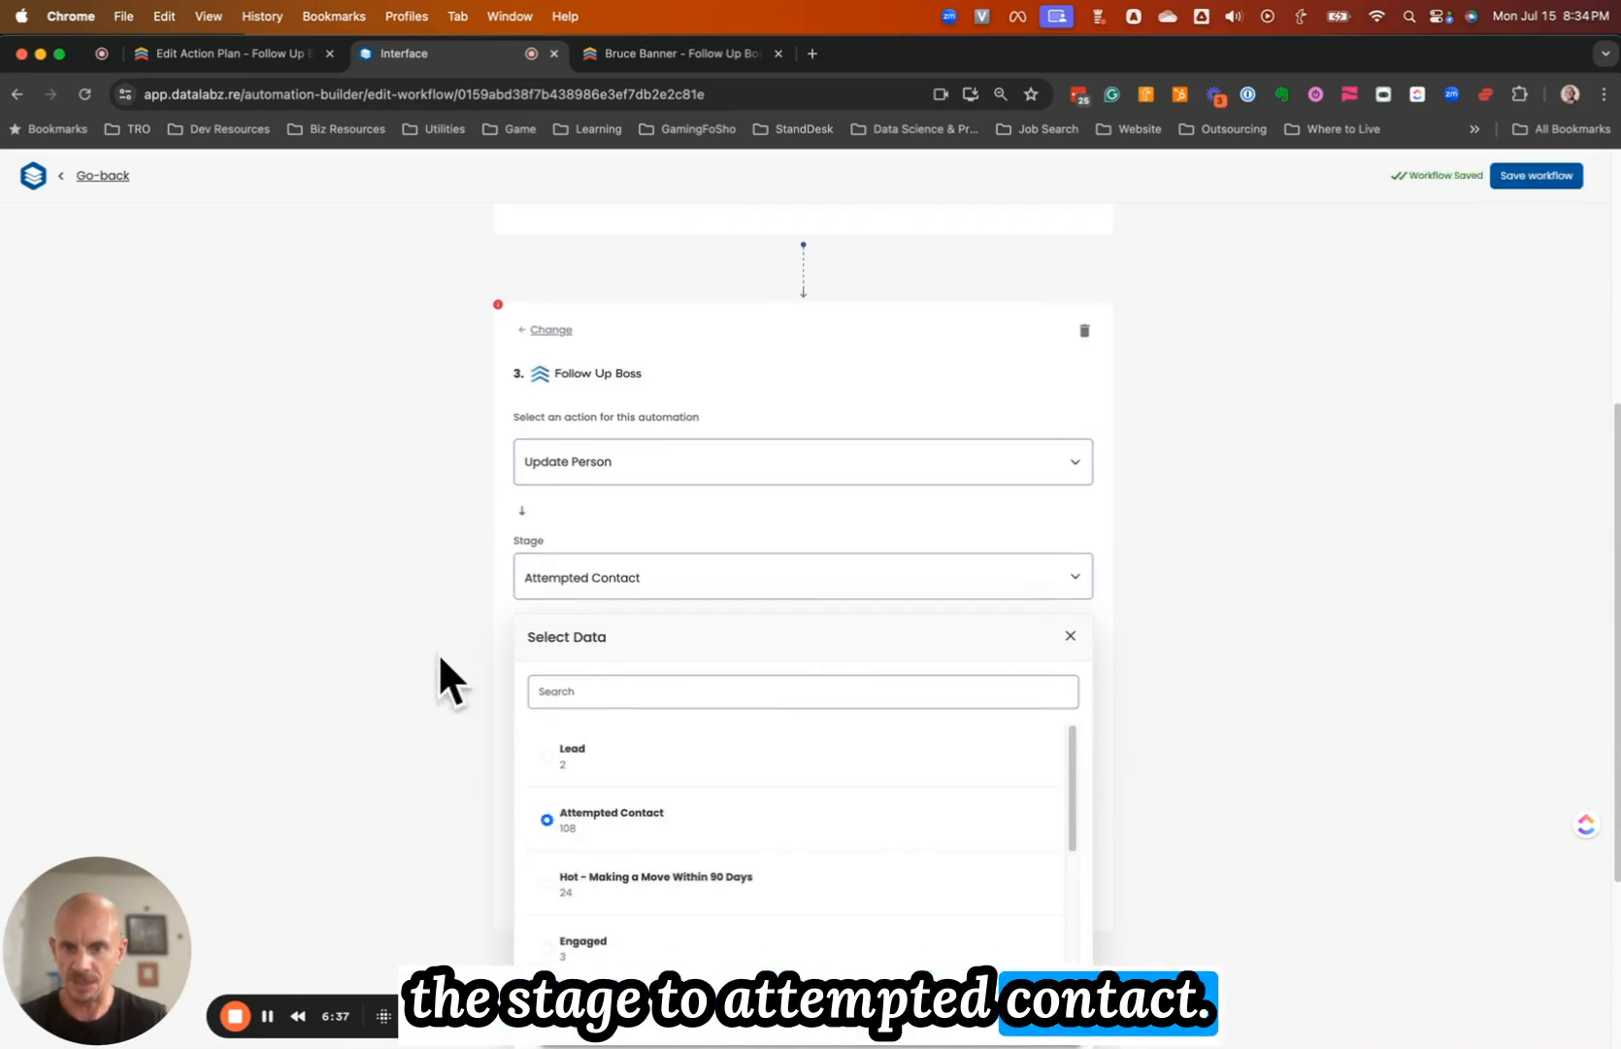
left_click(1071, 637)
Test the Update Person action and review its test details
scroll(1184, 660, "down", 3)
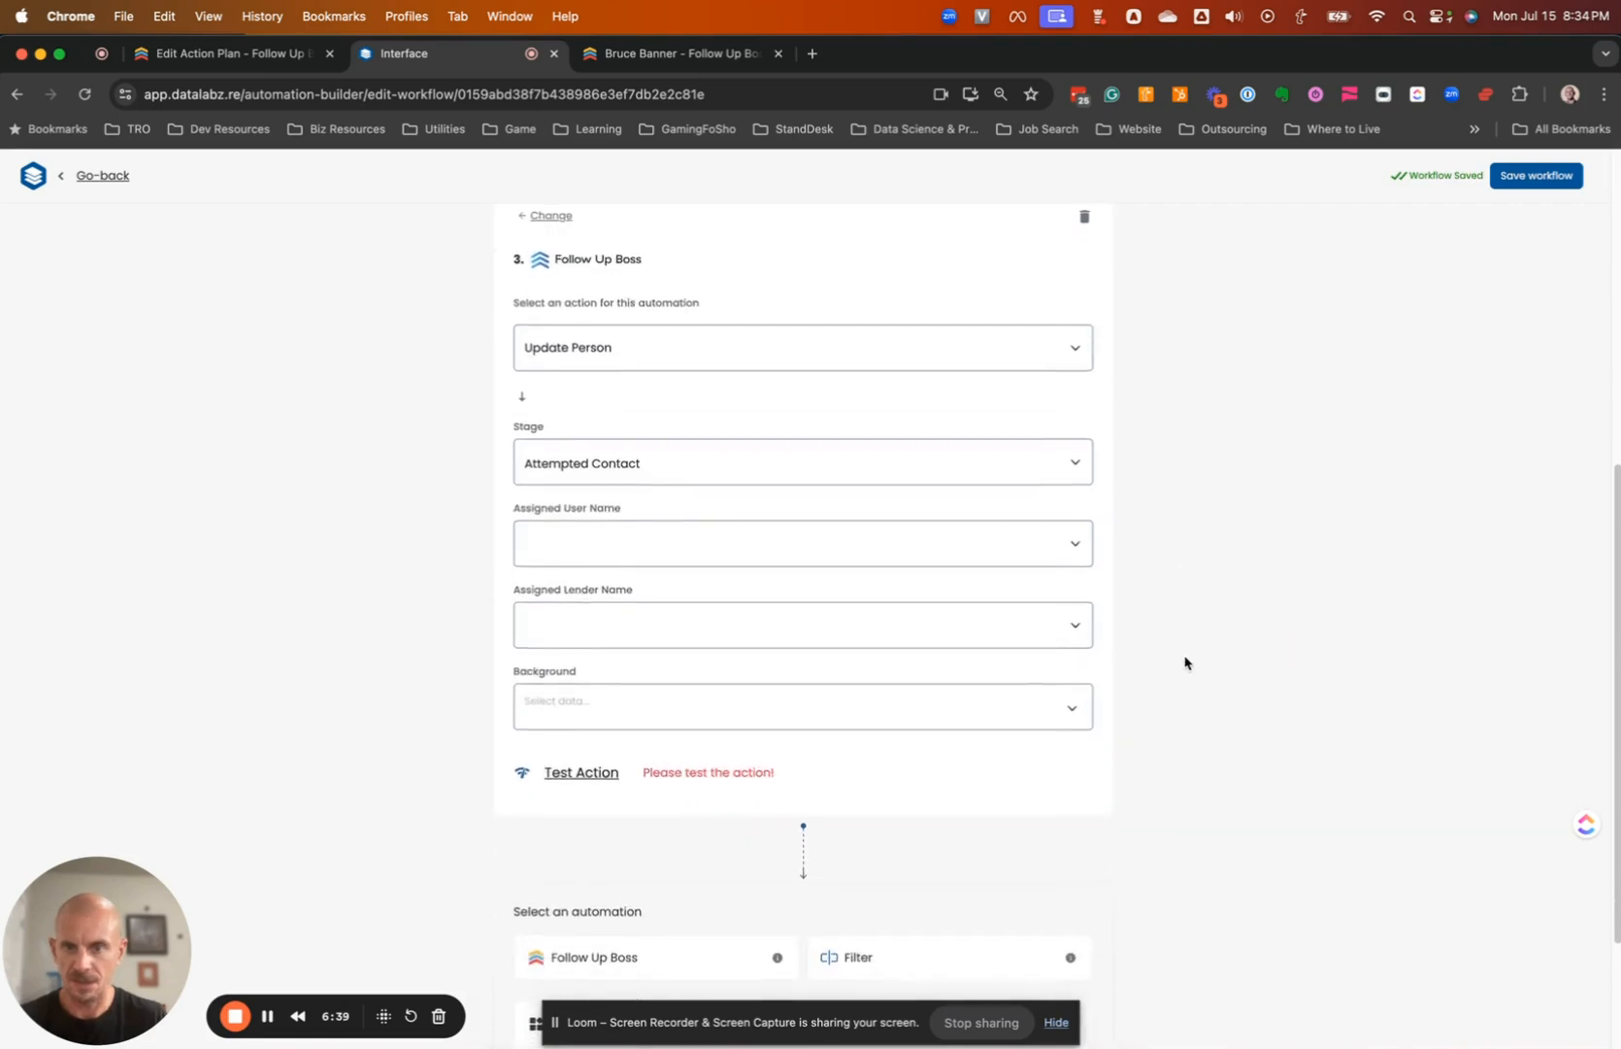
left_click(579, 746)
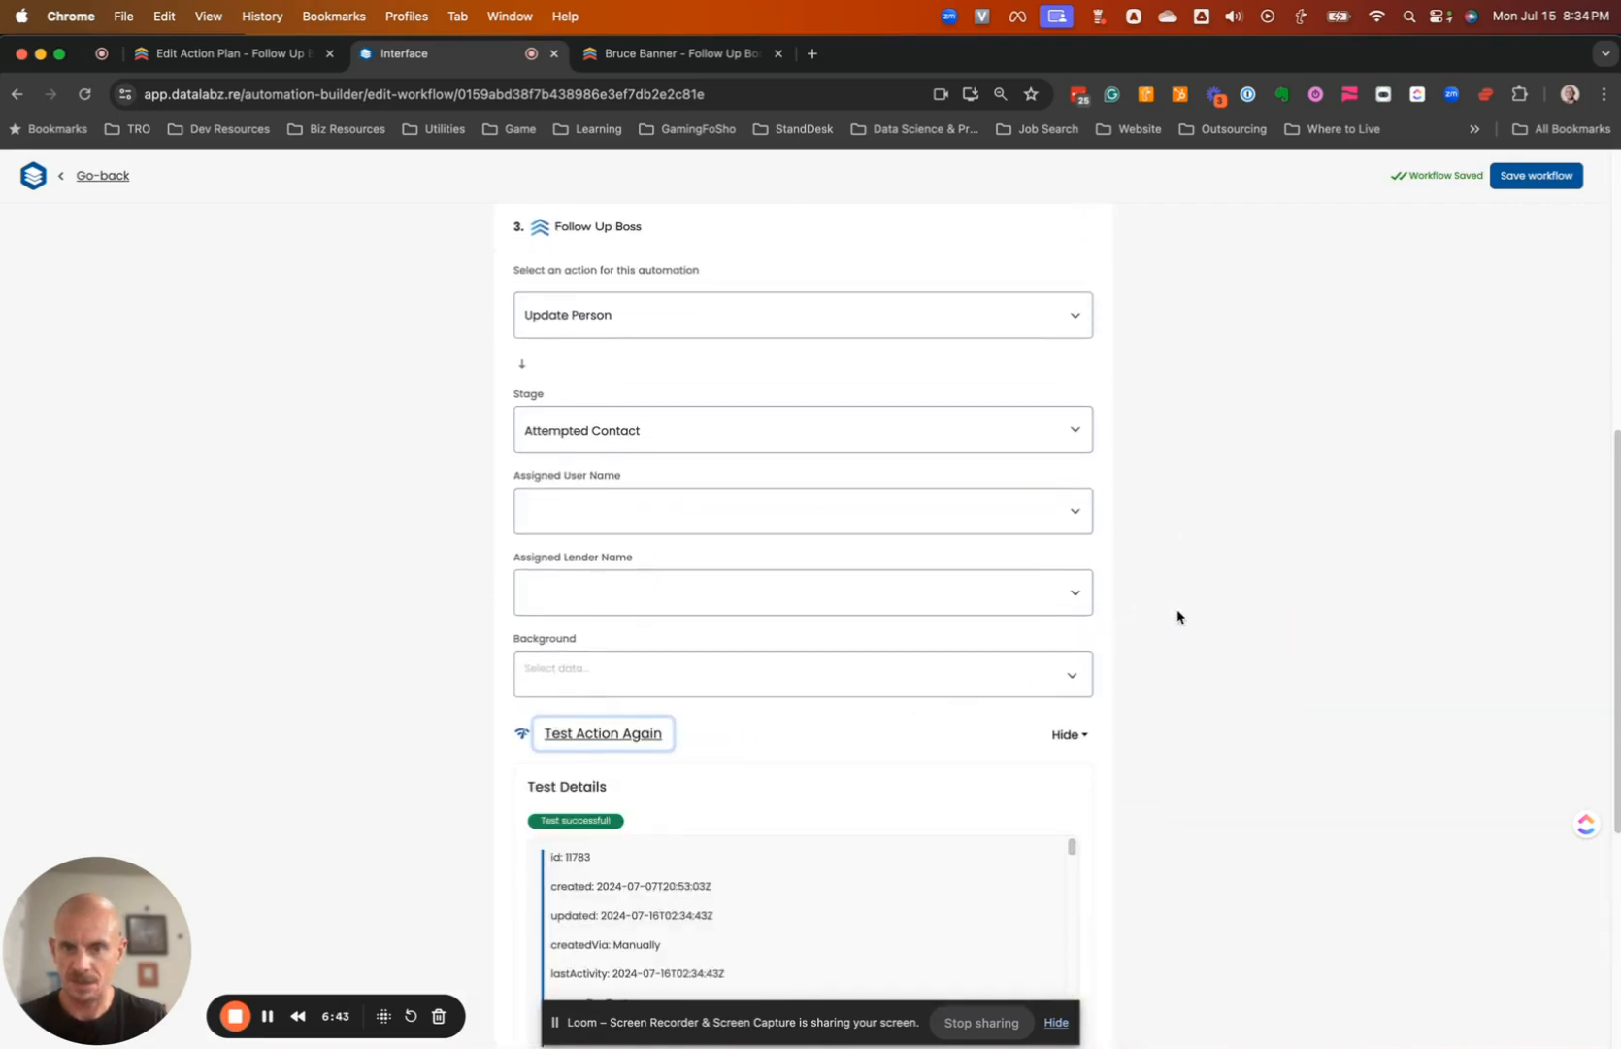
scroll(1176, 615, "down", 3)
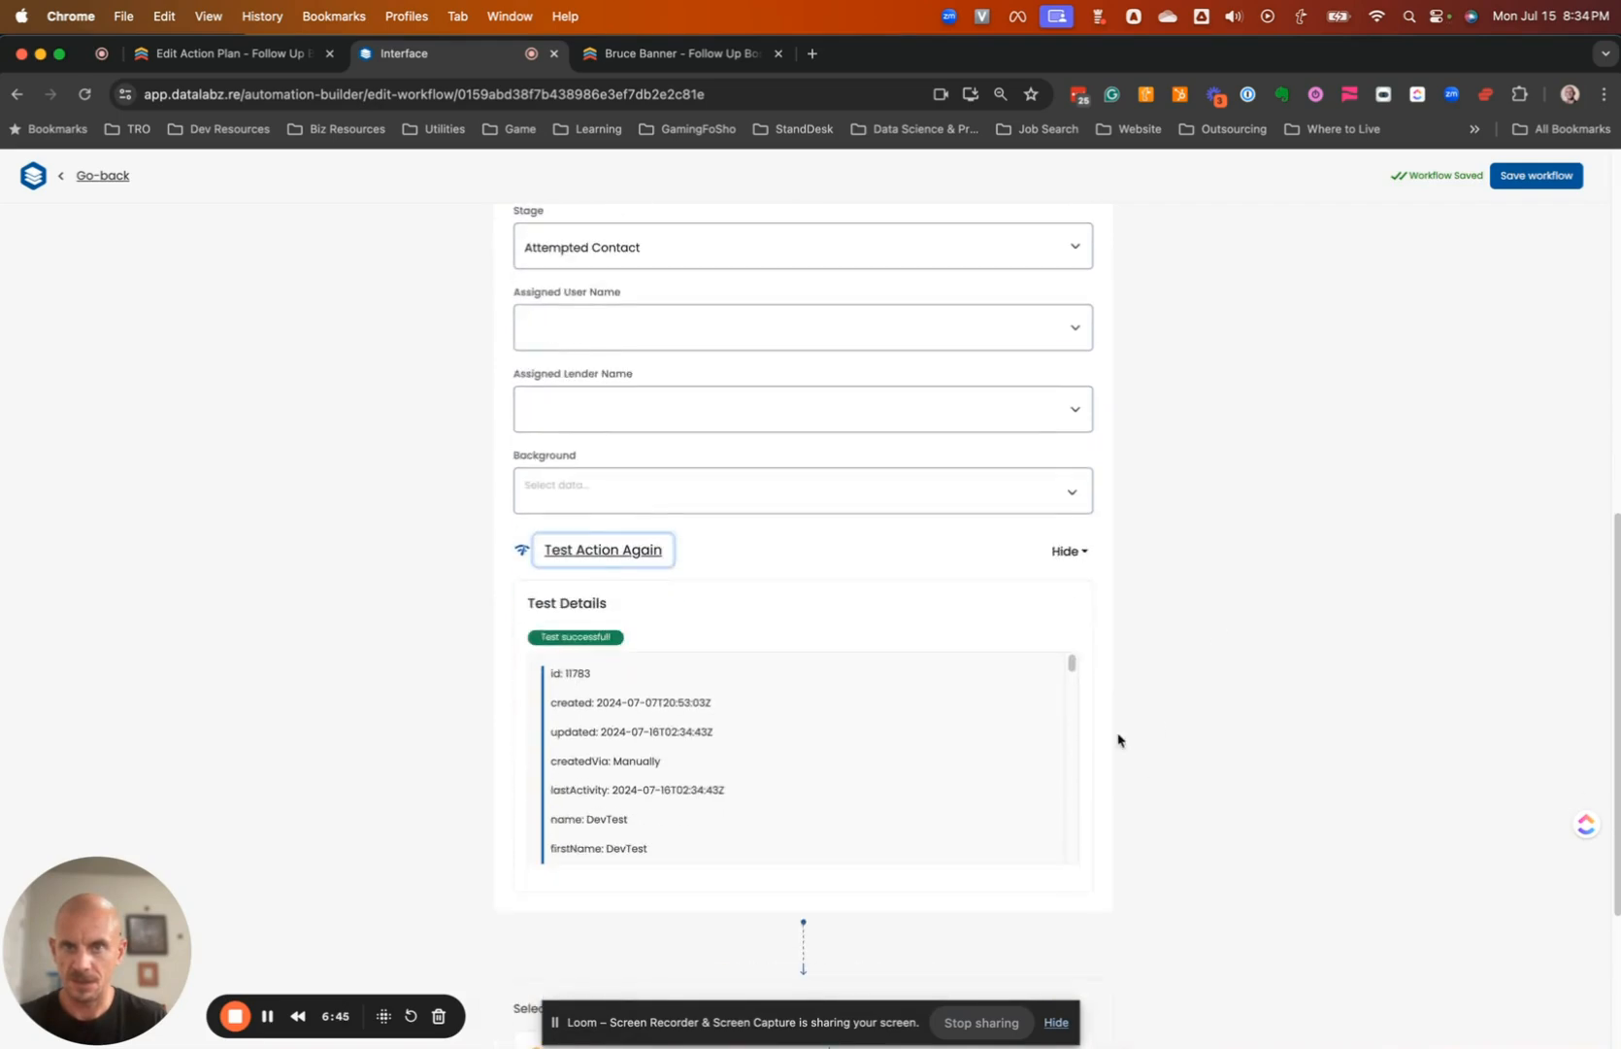
scroll(1156, 723, "down", 5)
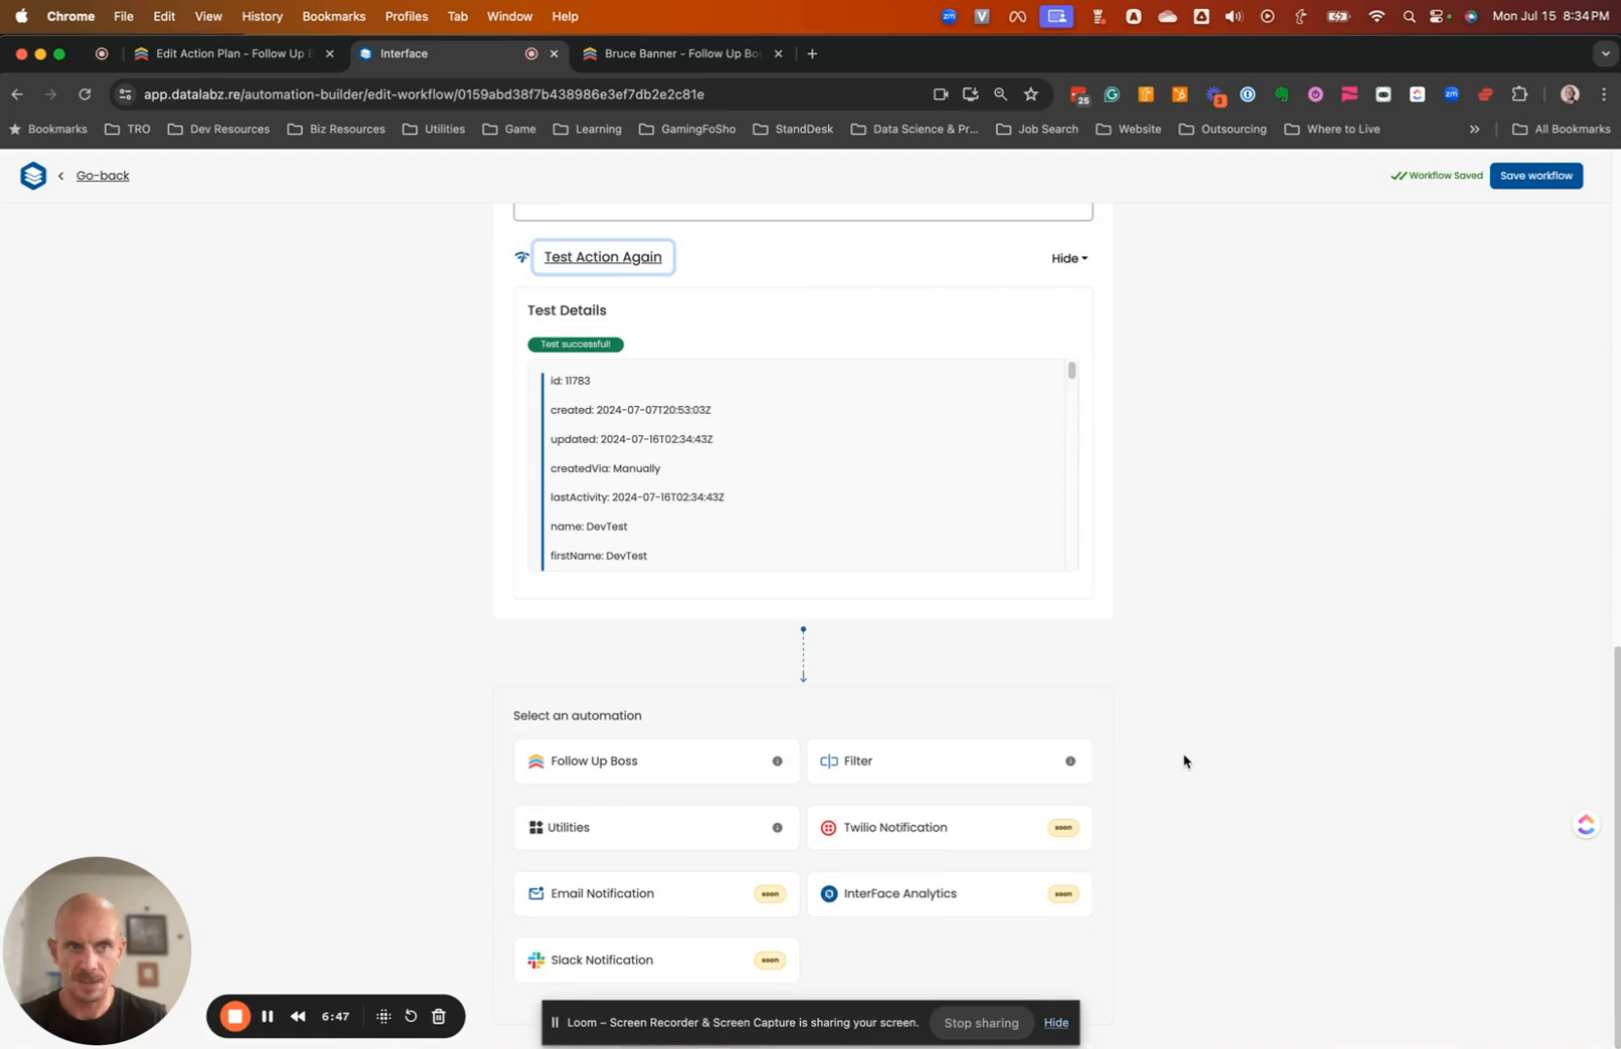
Save the Call Updates Stage workflow and turn it on
scroll(1184, 761, "up", 15)
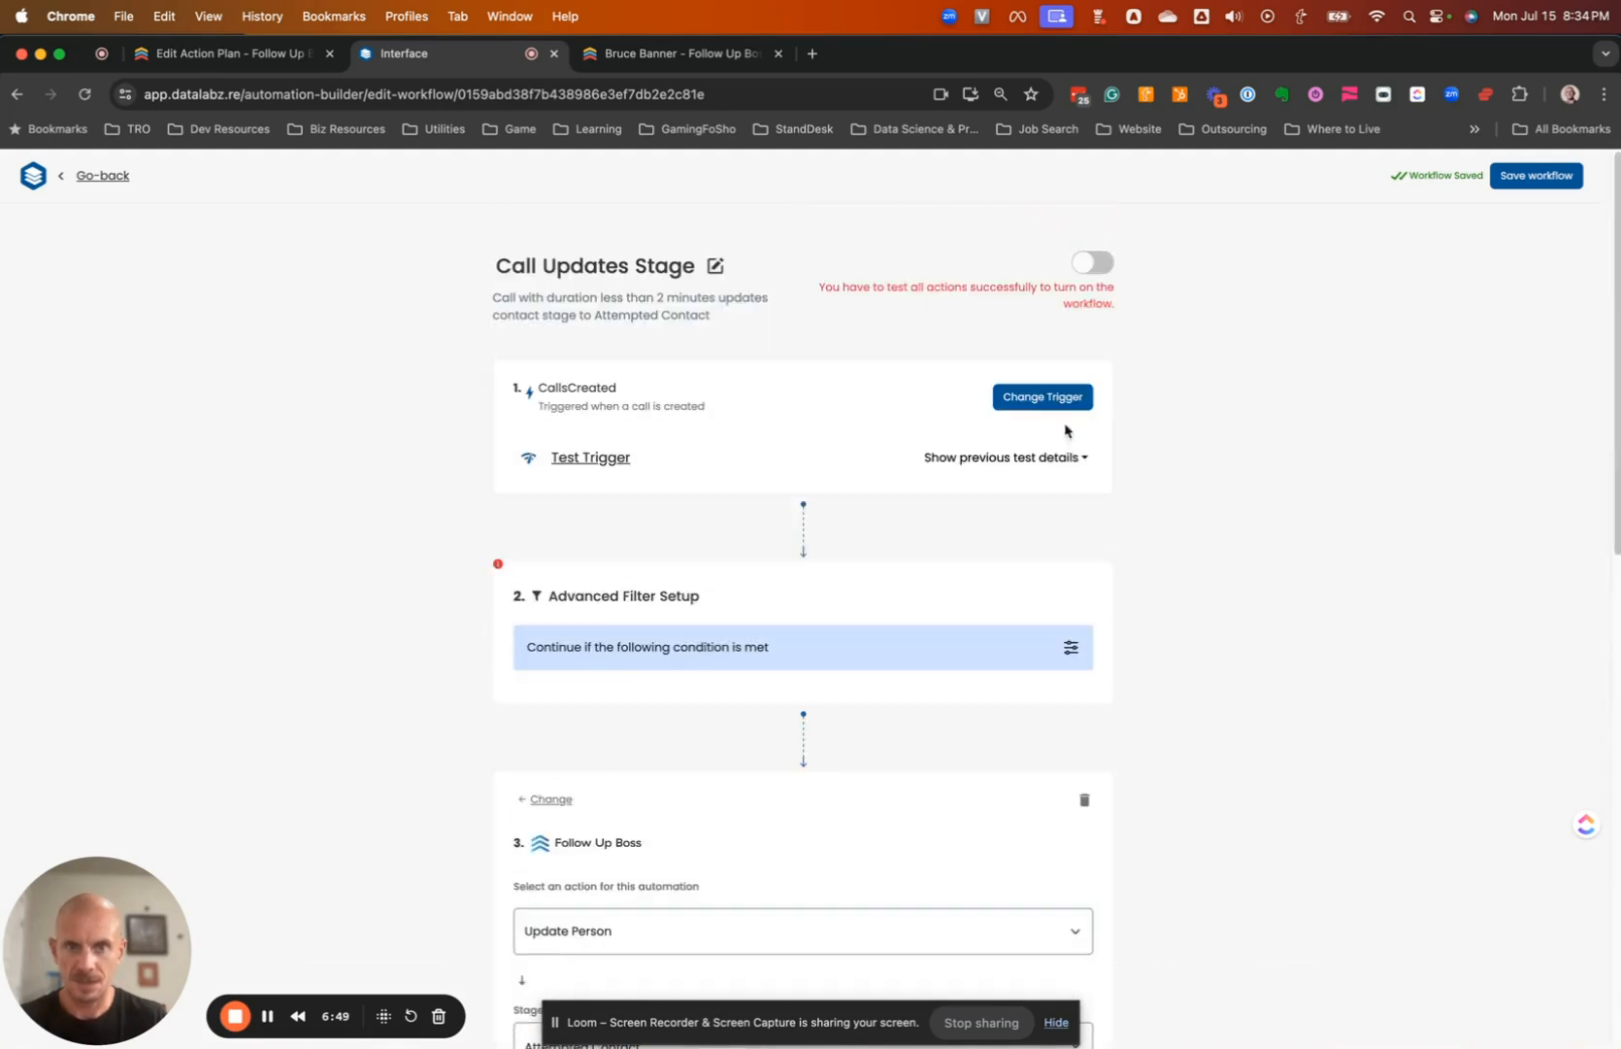
left_click(1537, 175)
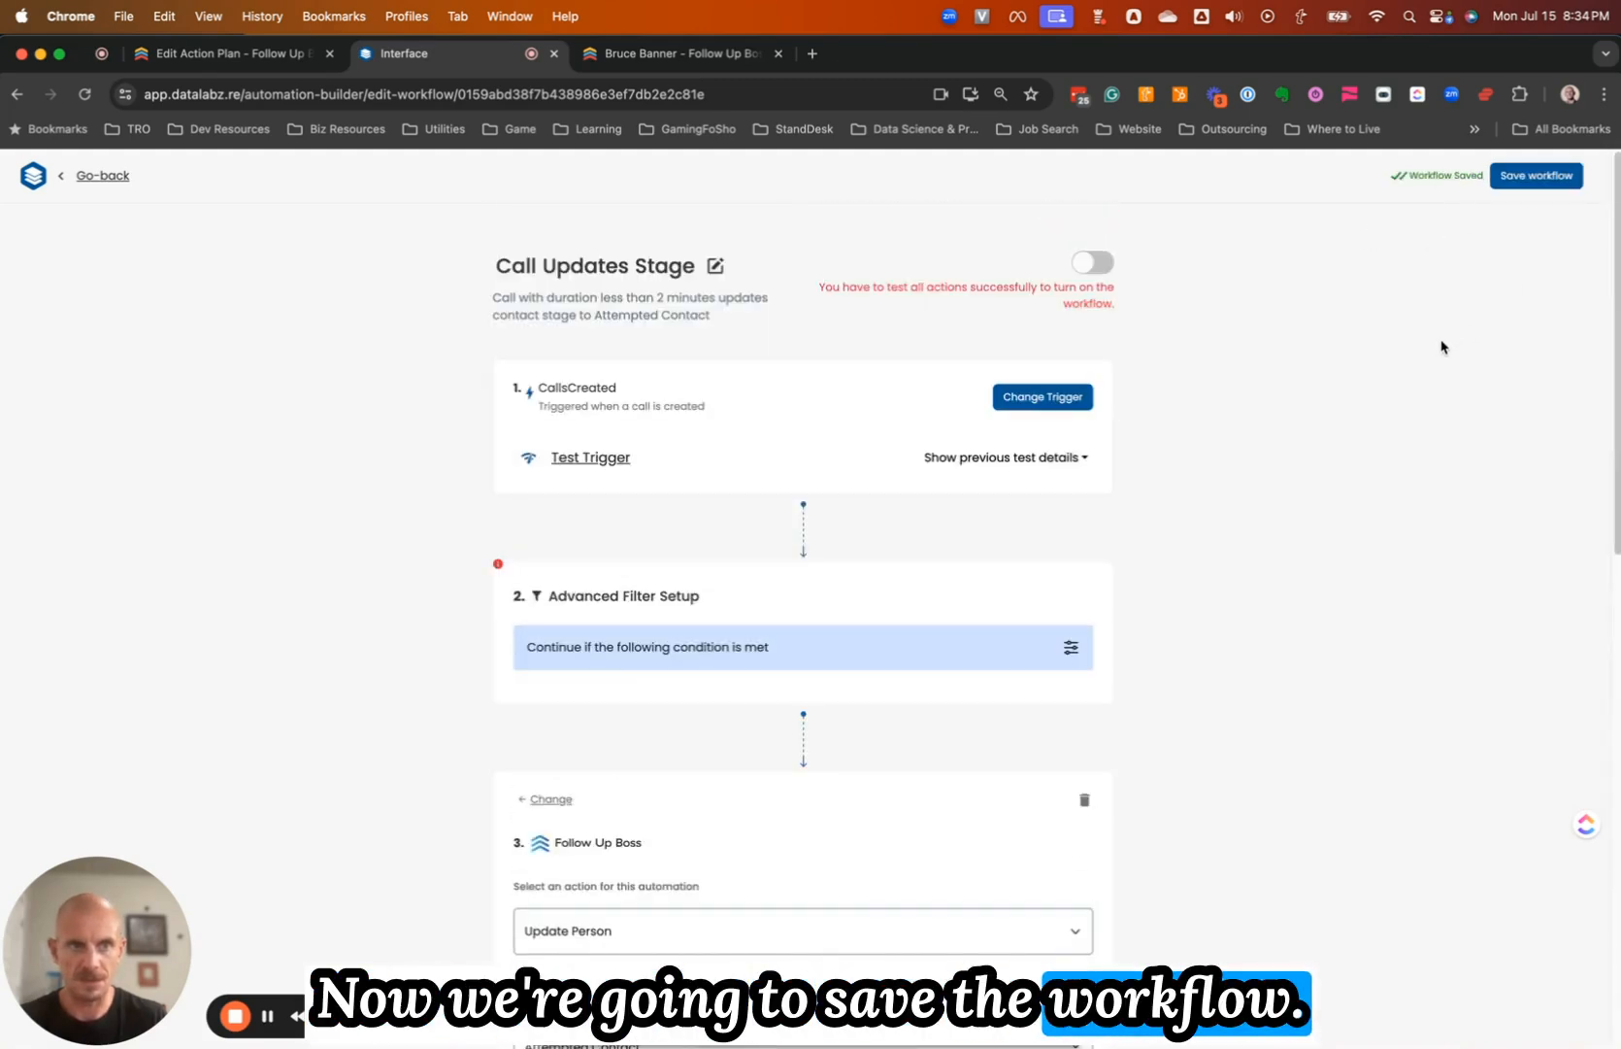
left_click(1087, 260)
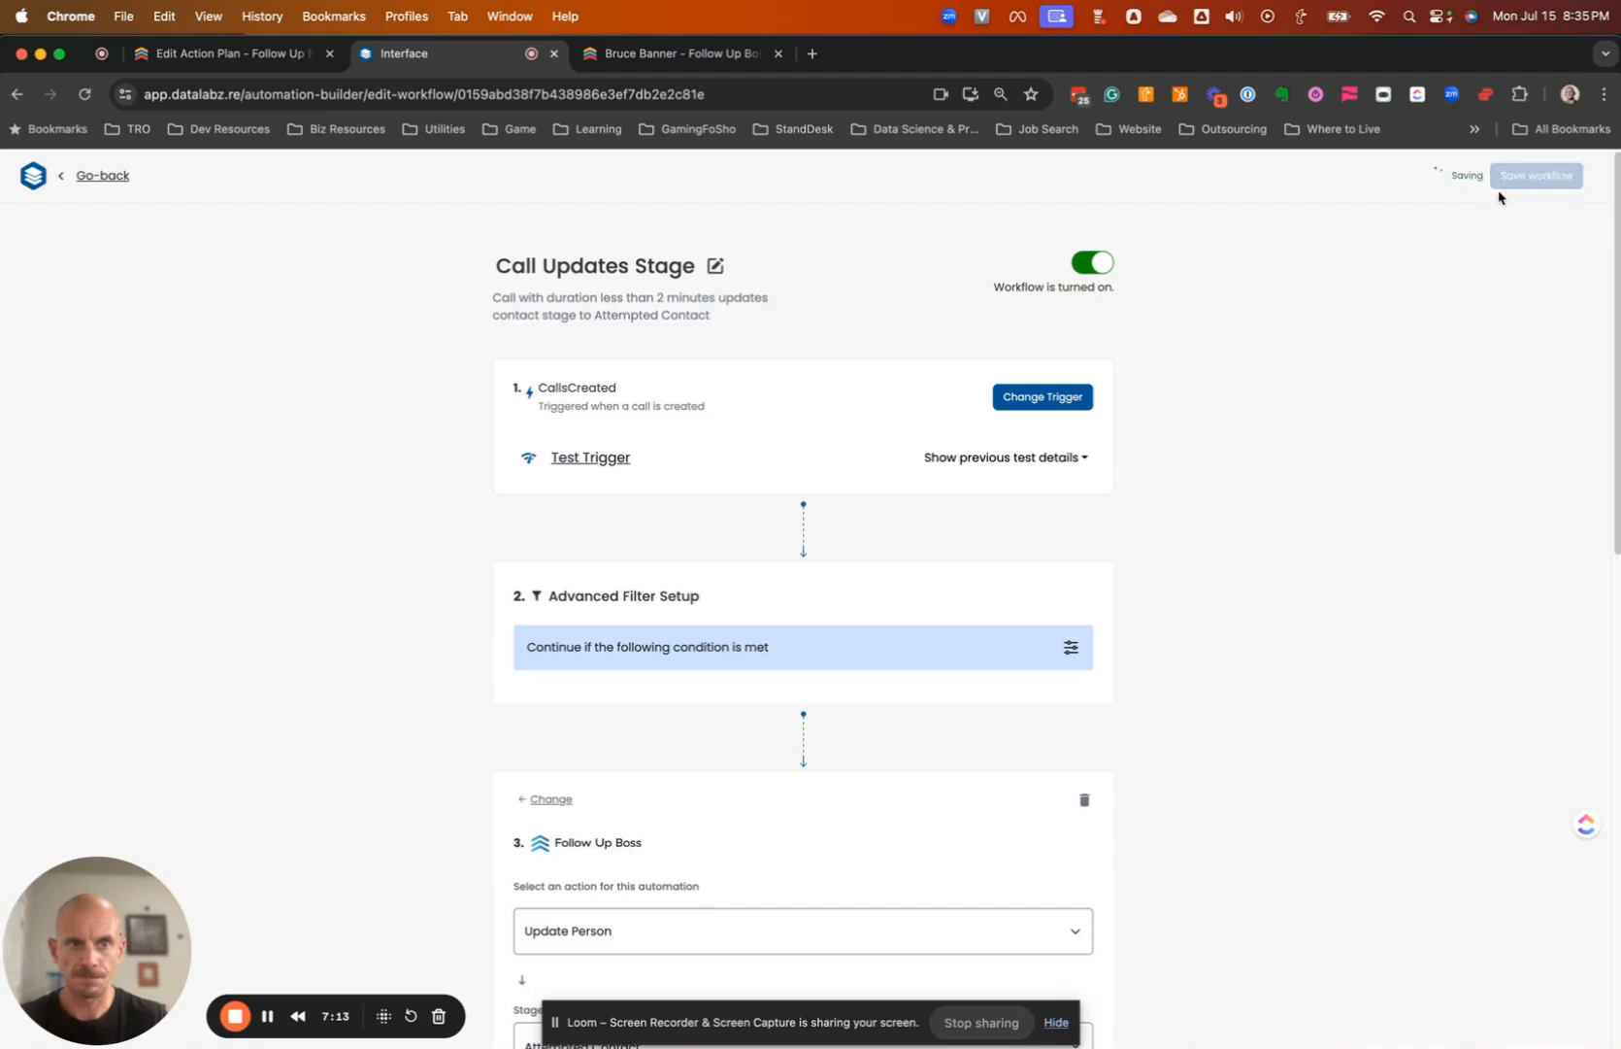
Switch to the test contact's record in Follow Up Boss and log a call with the note "Test Call"
left_click(626, 59)
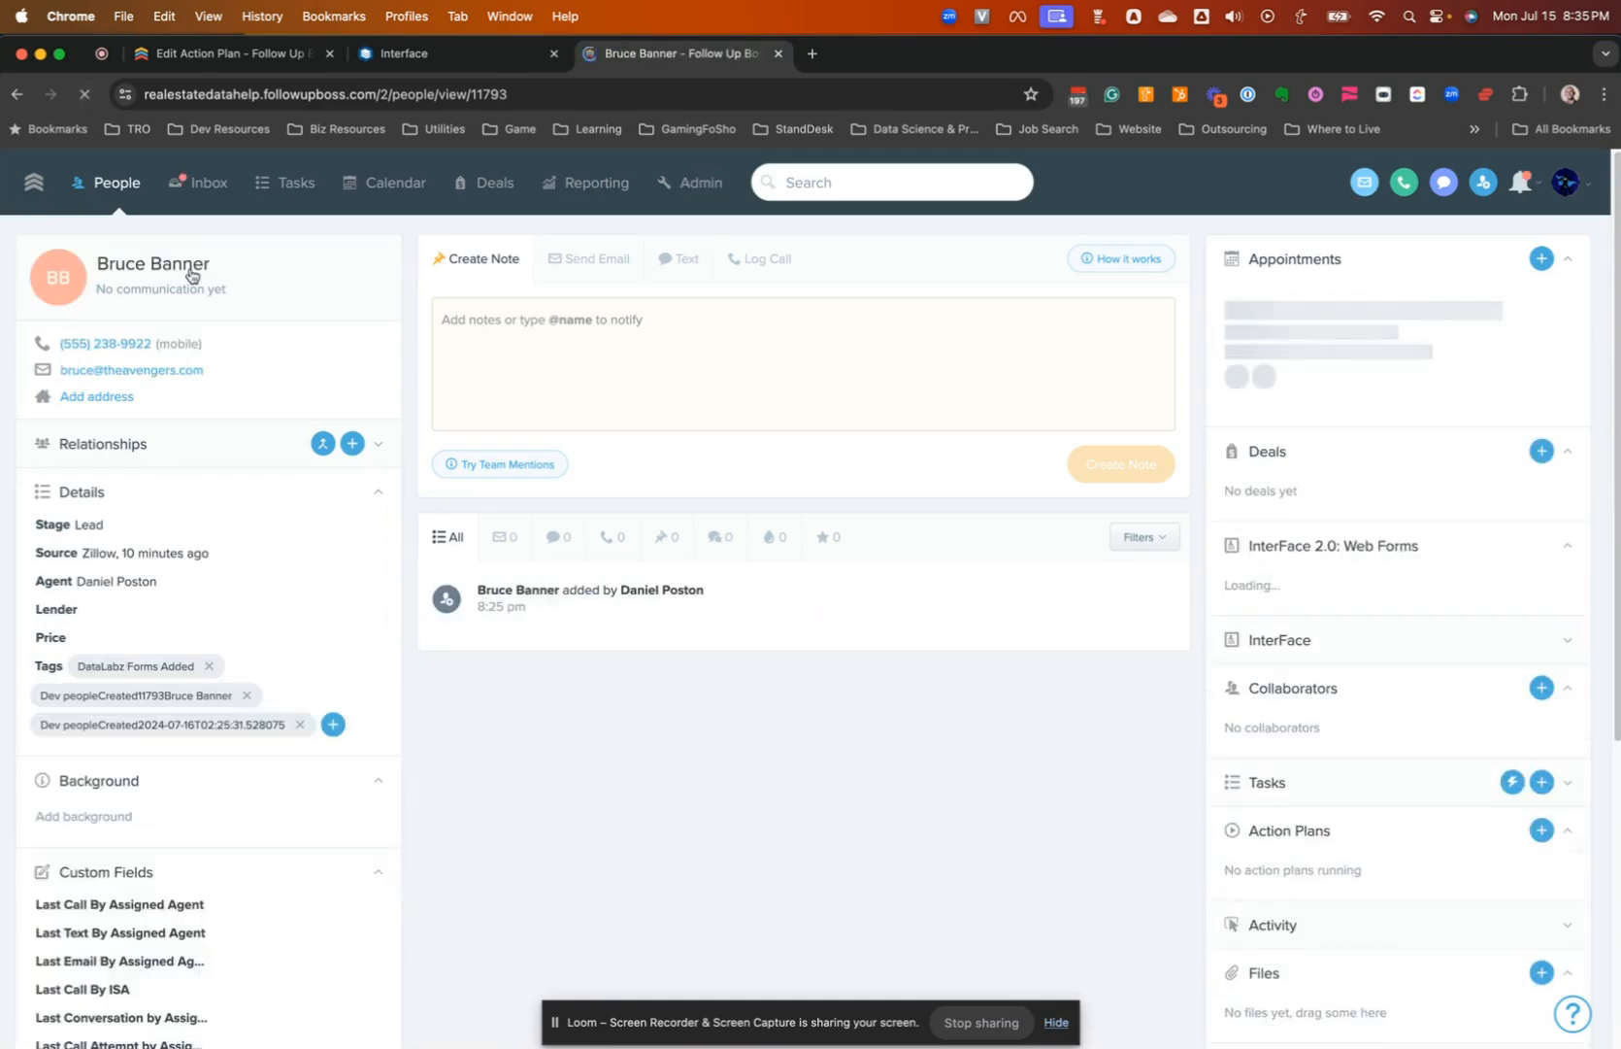
left_click(765, 260)
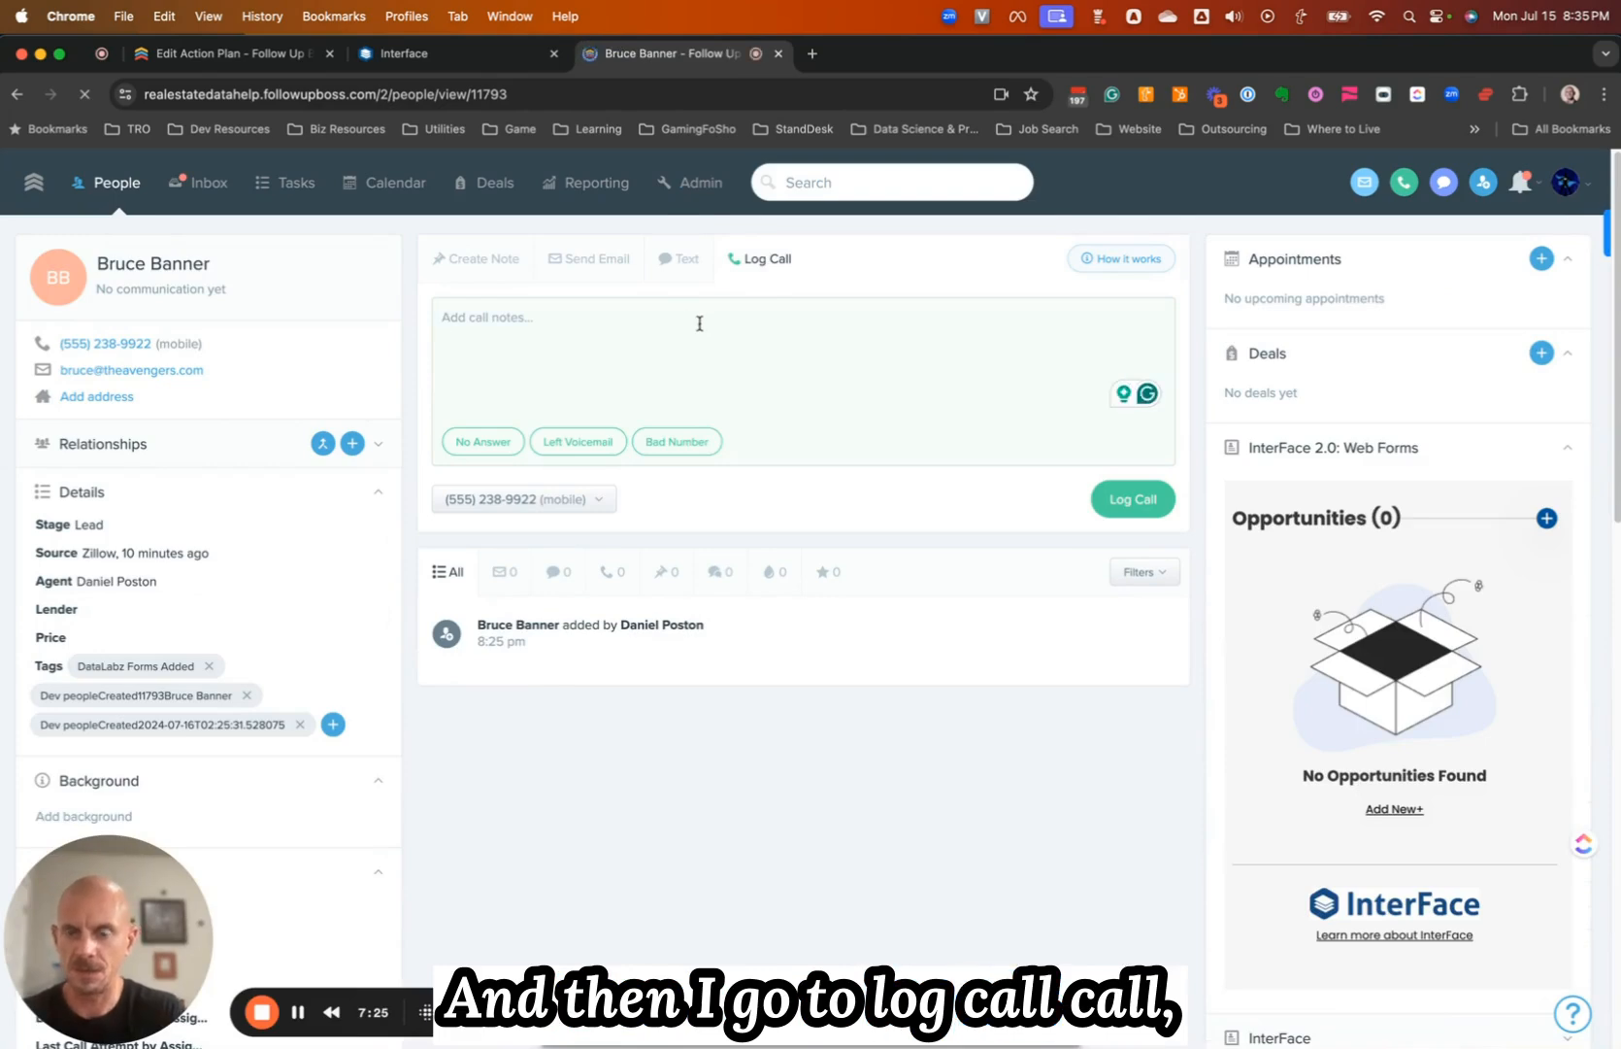
type("Test Call")
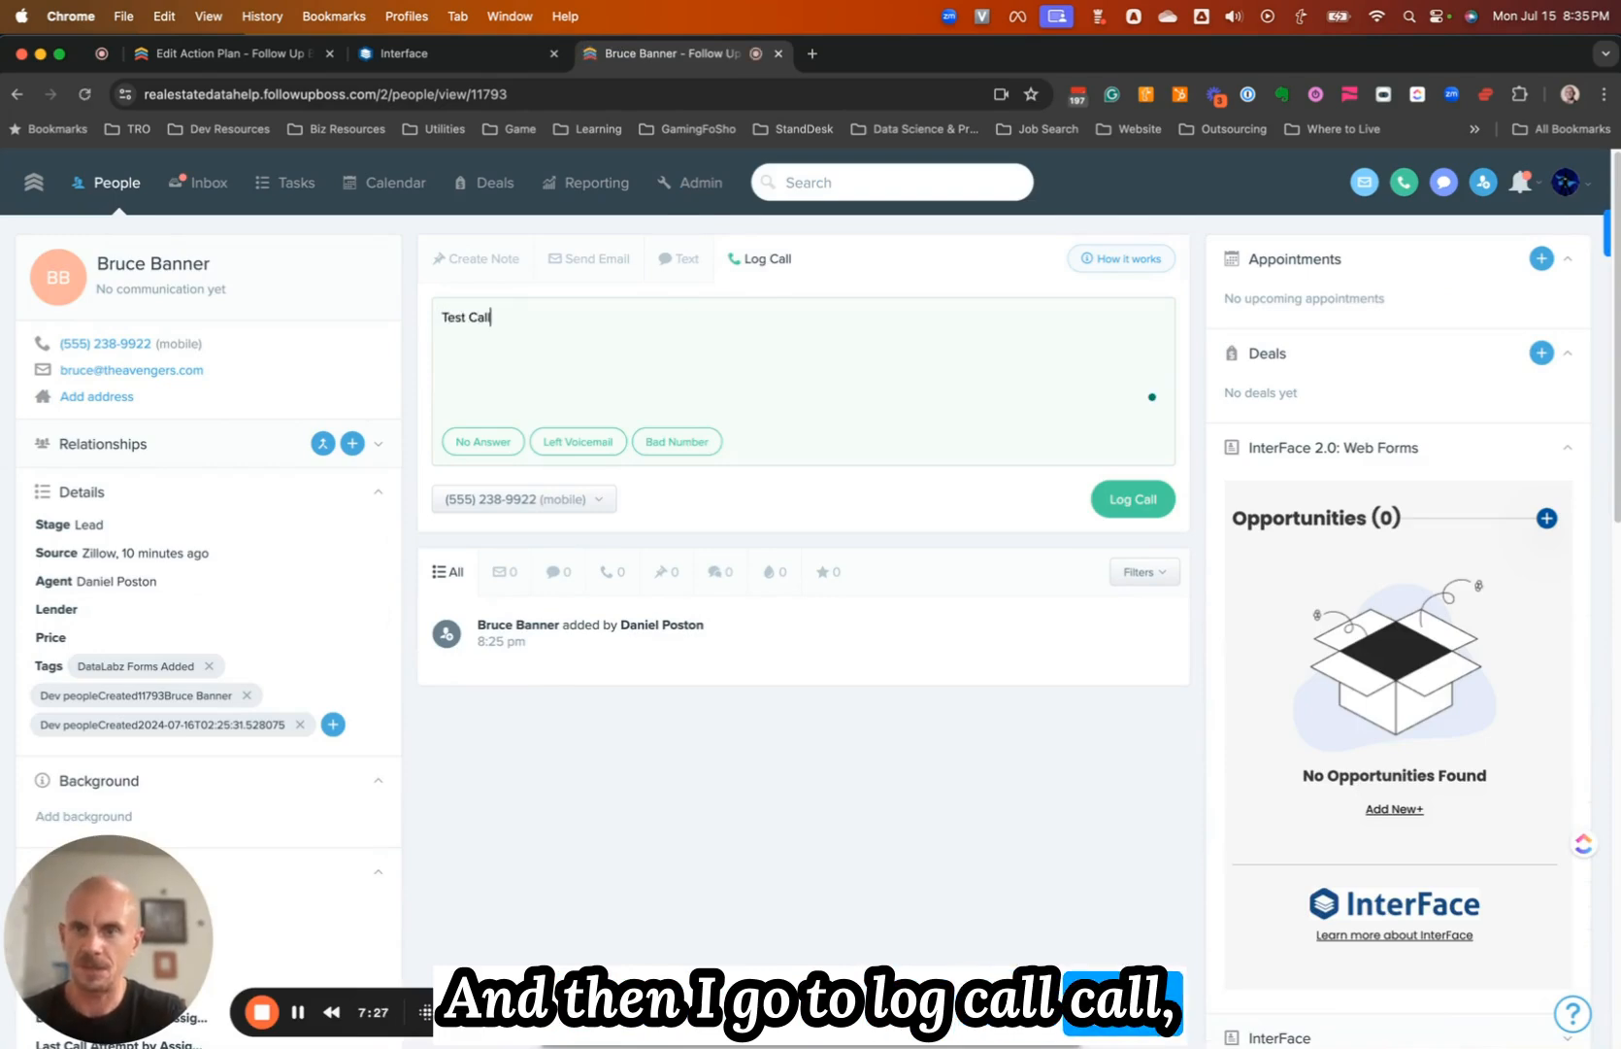
left_click(1133, 499)
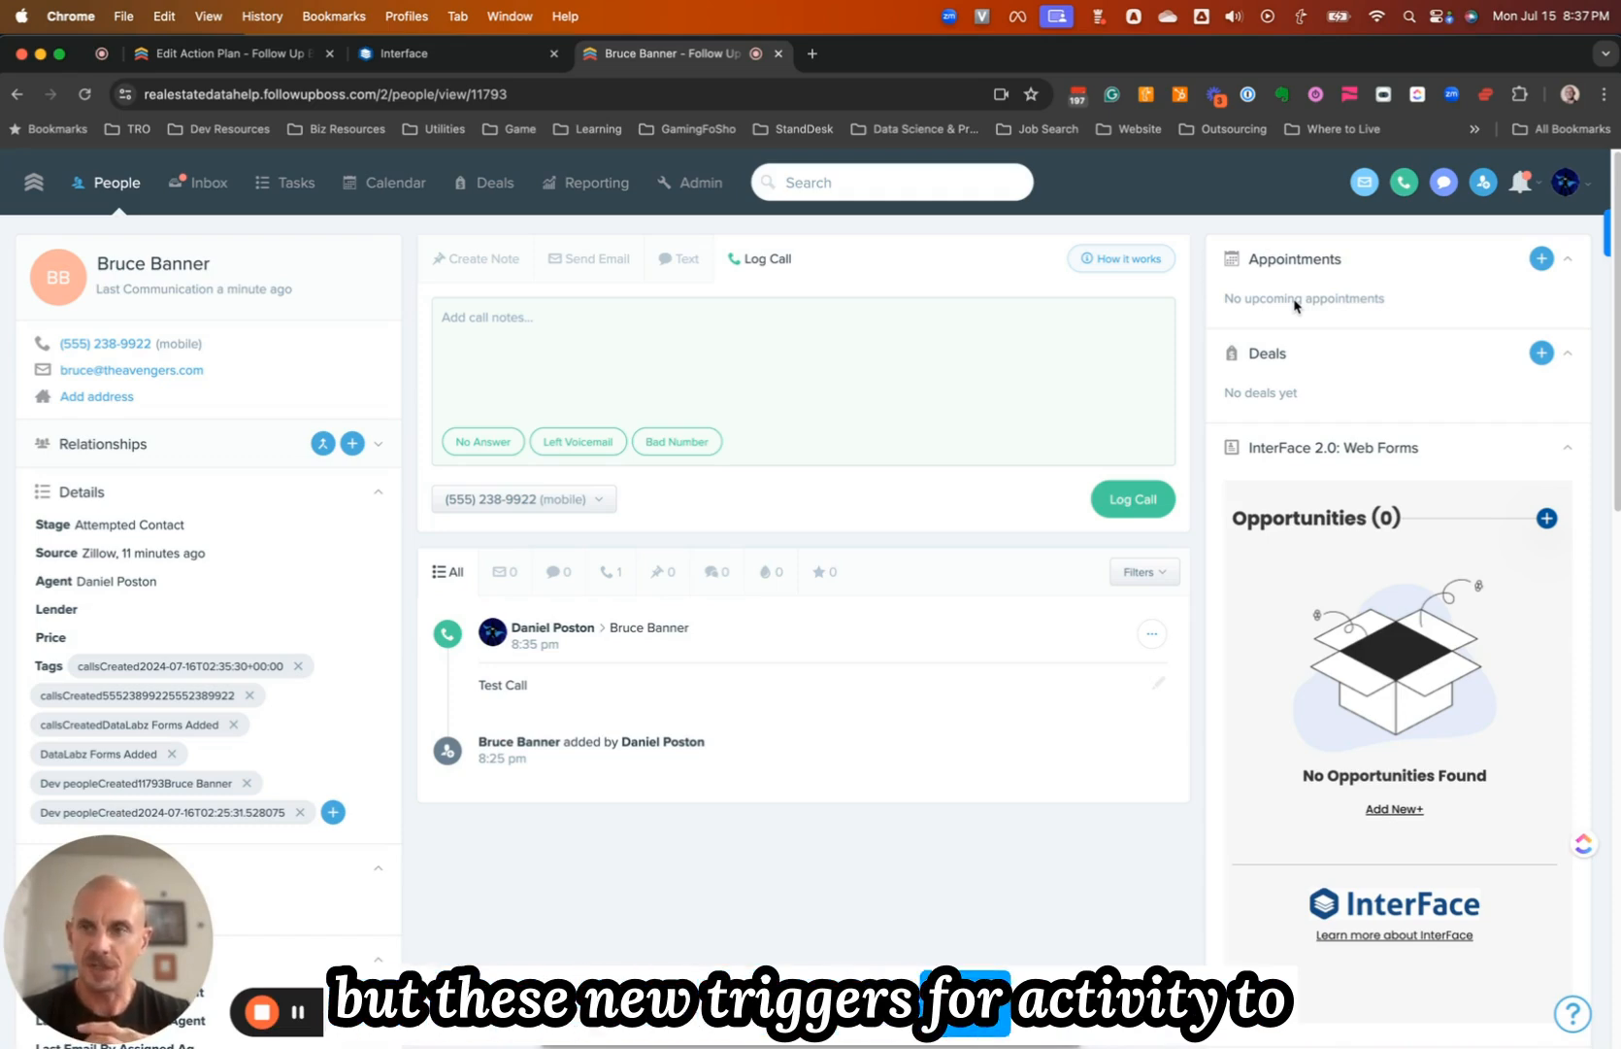
Return to the InterFace workflow and browse the trigger categories available for it, expanding the notes triggers
left_click(253, 56)
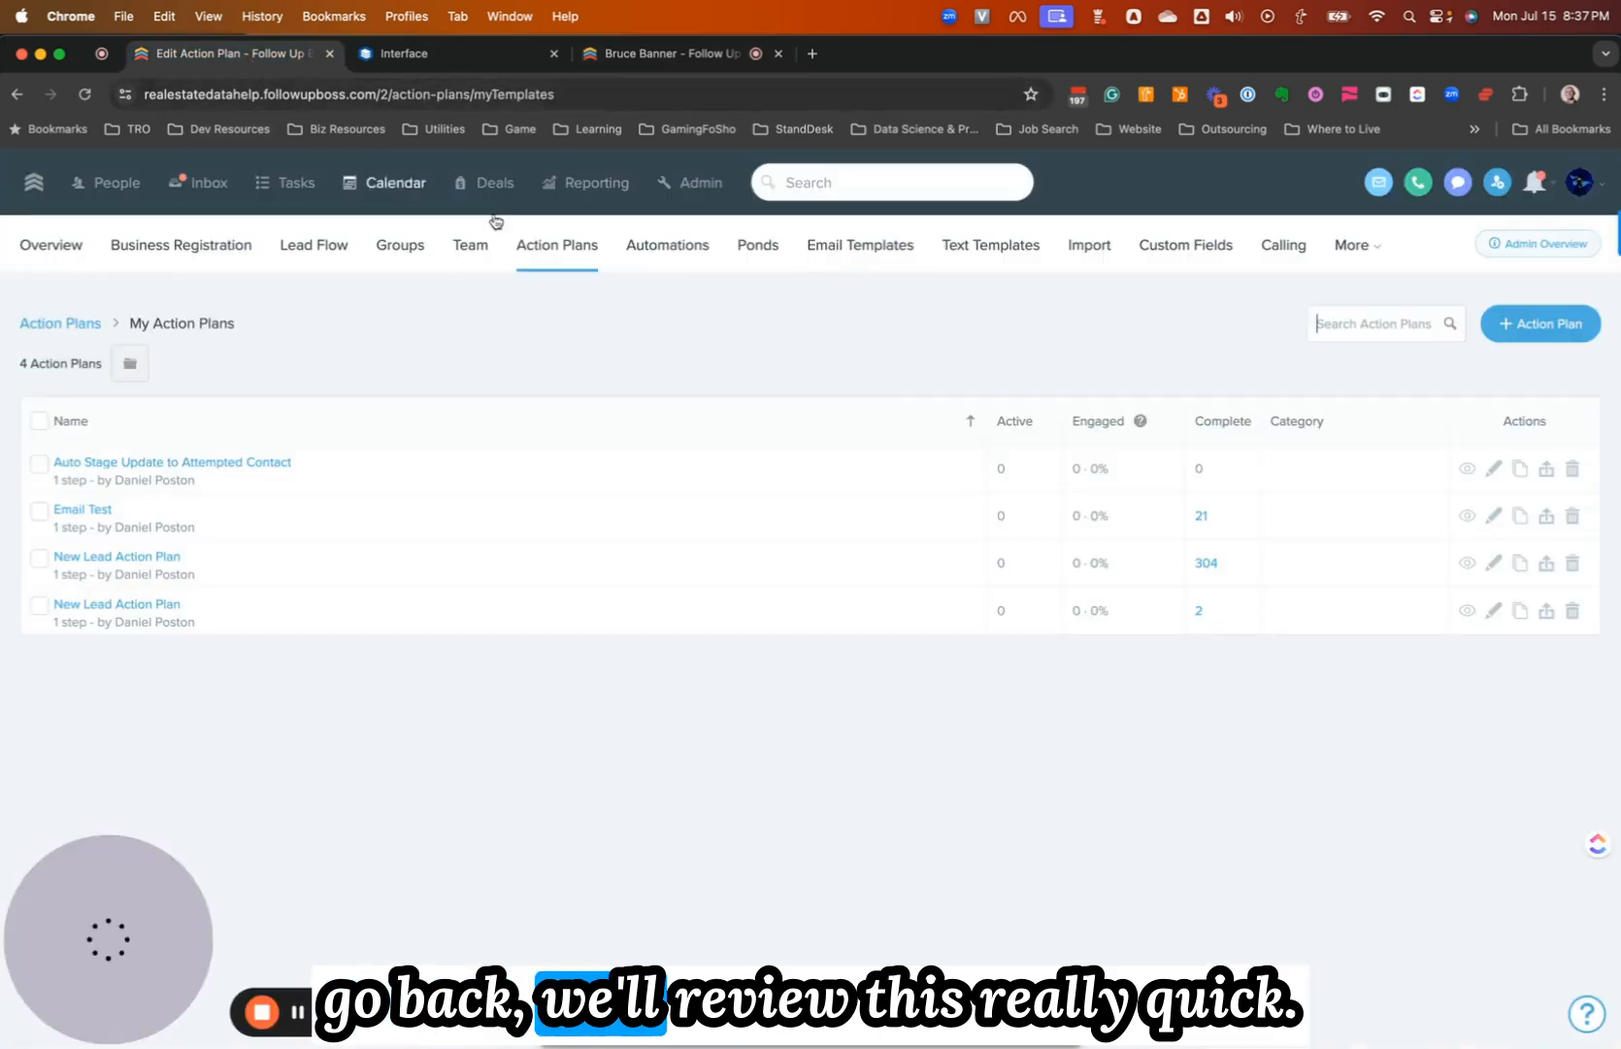
left_click(398, 54)
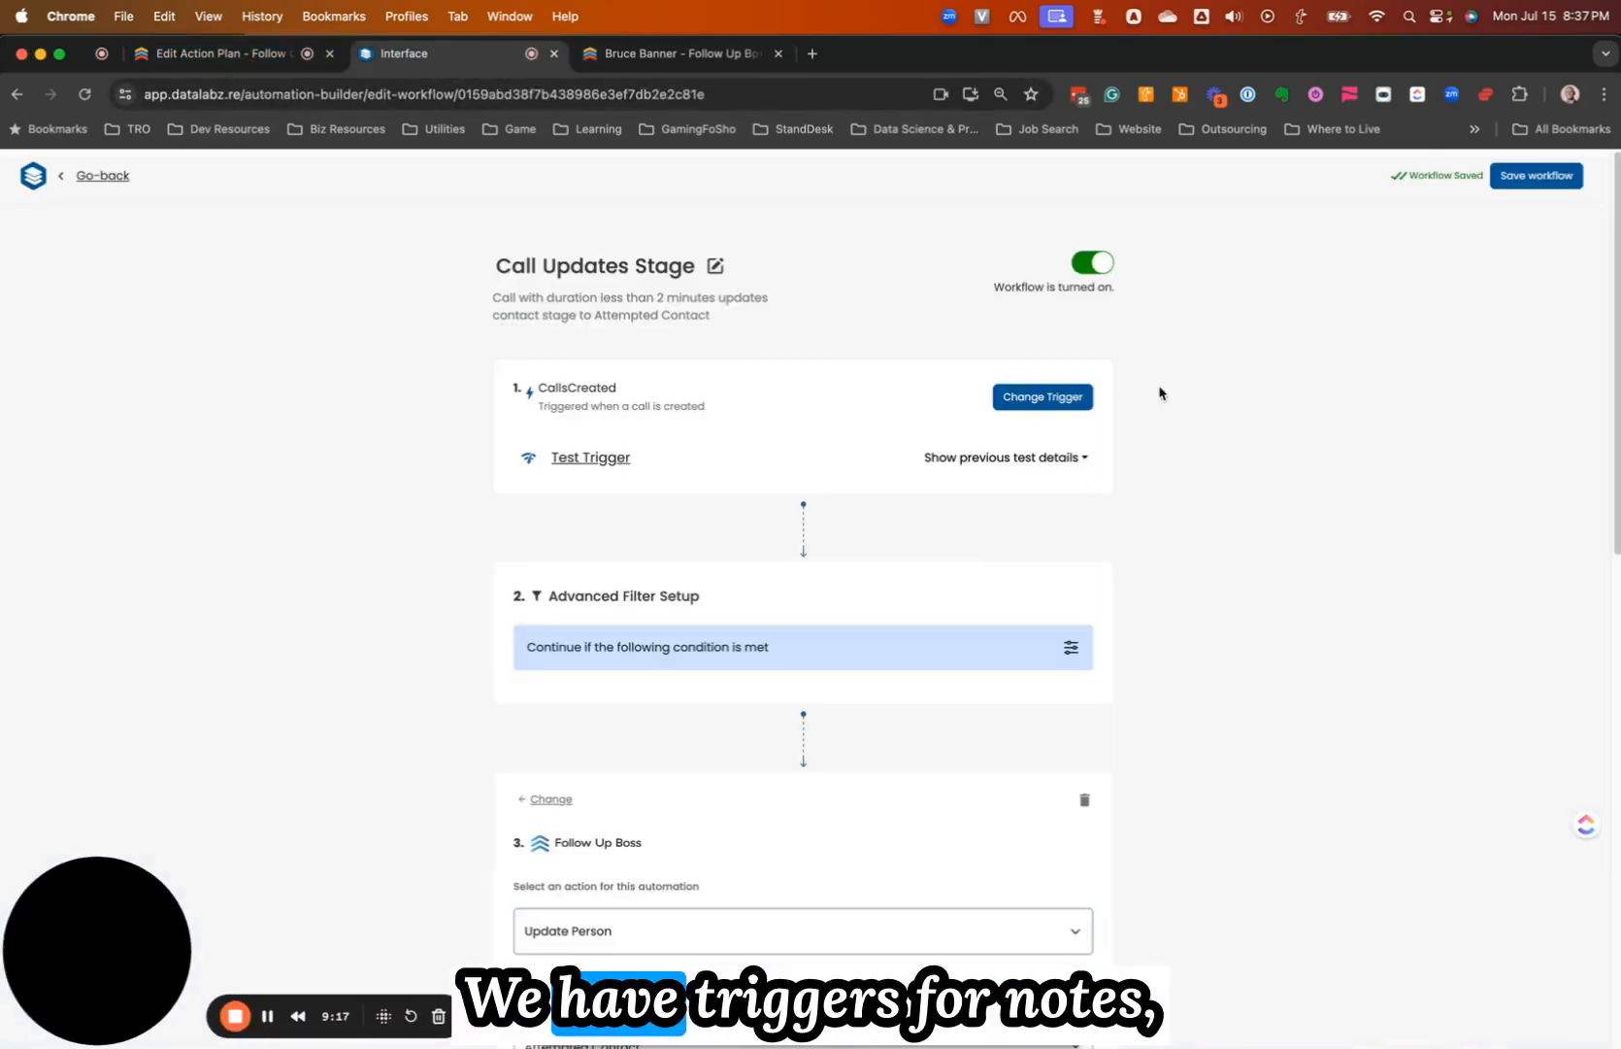
left_click(1068, 400)
left_click(1325, 276)
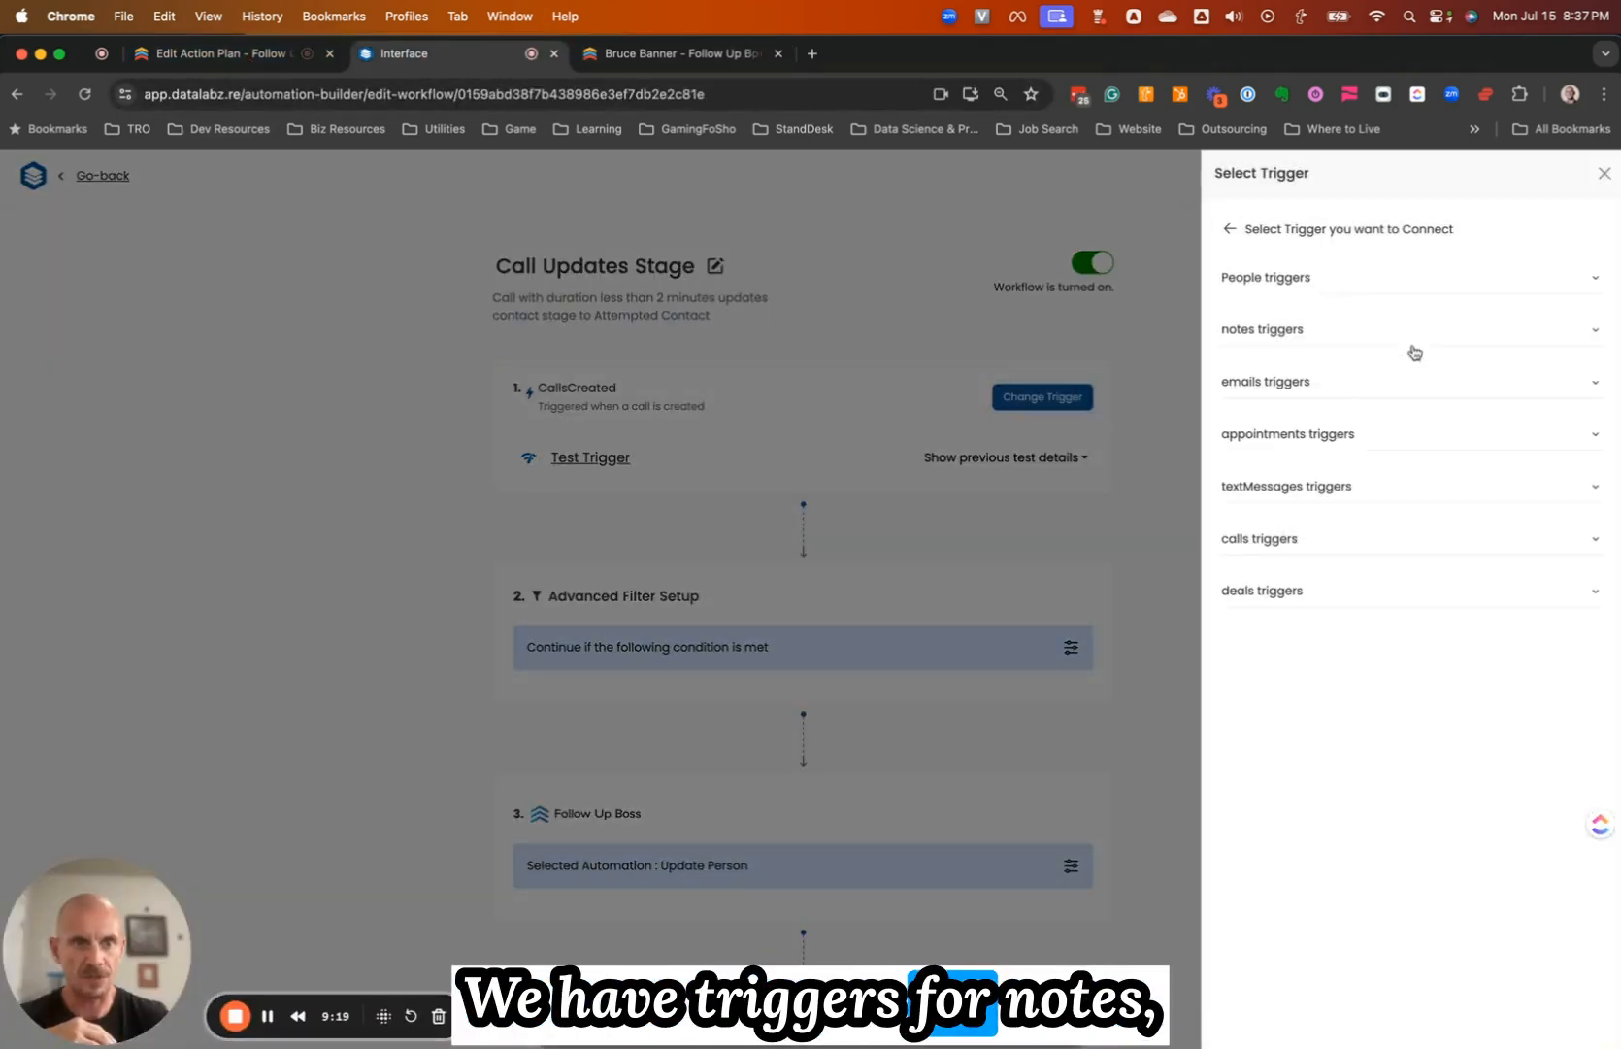
left_click(1307, 333)
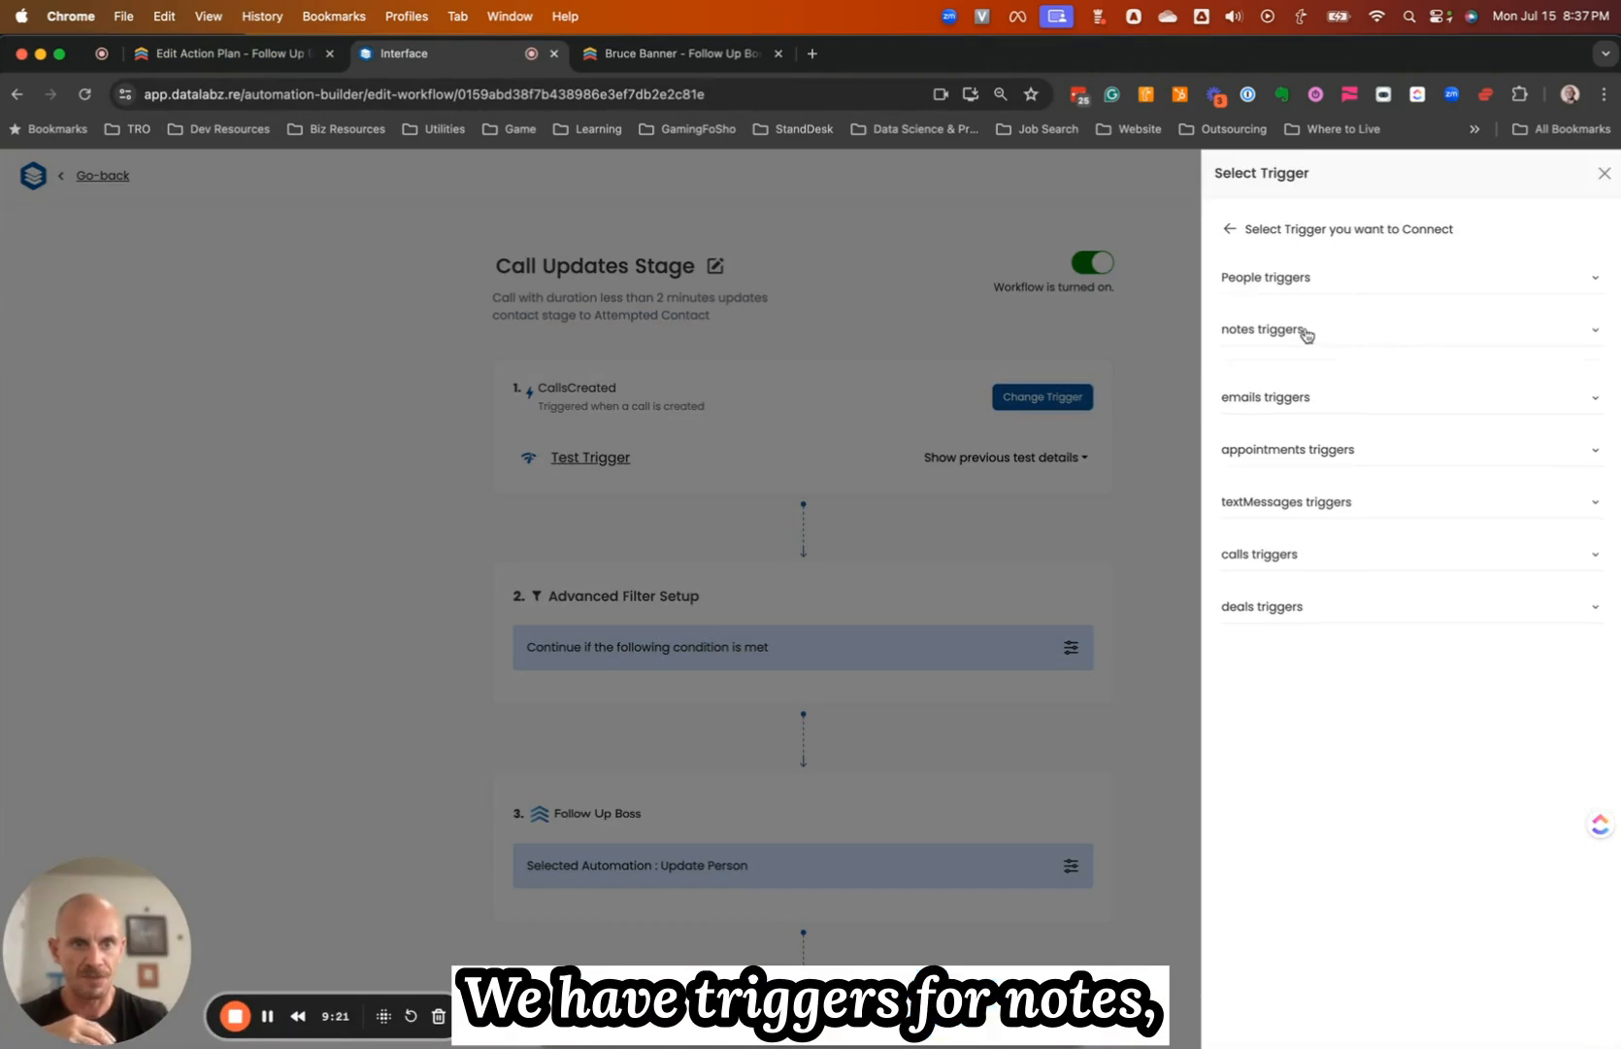